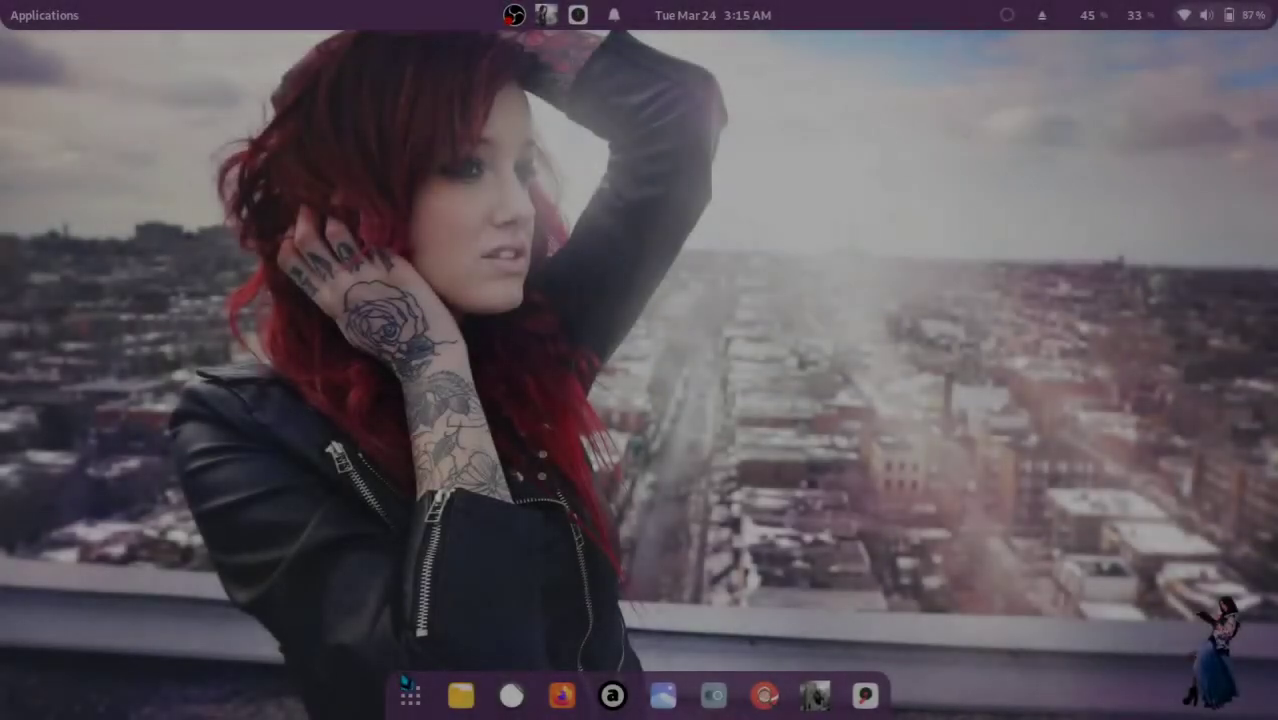
- Open the Software store, search for "twea" and view the details page of Tweaks
left_click(411, 697)
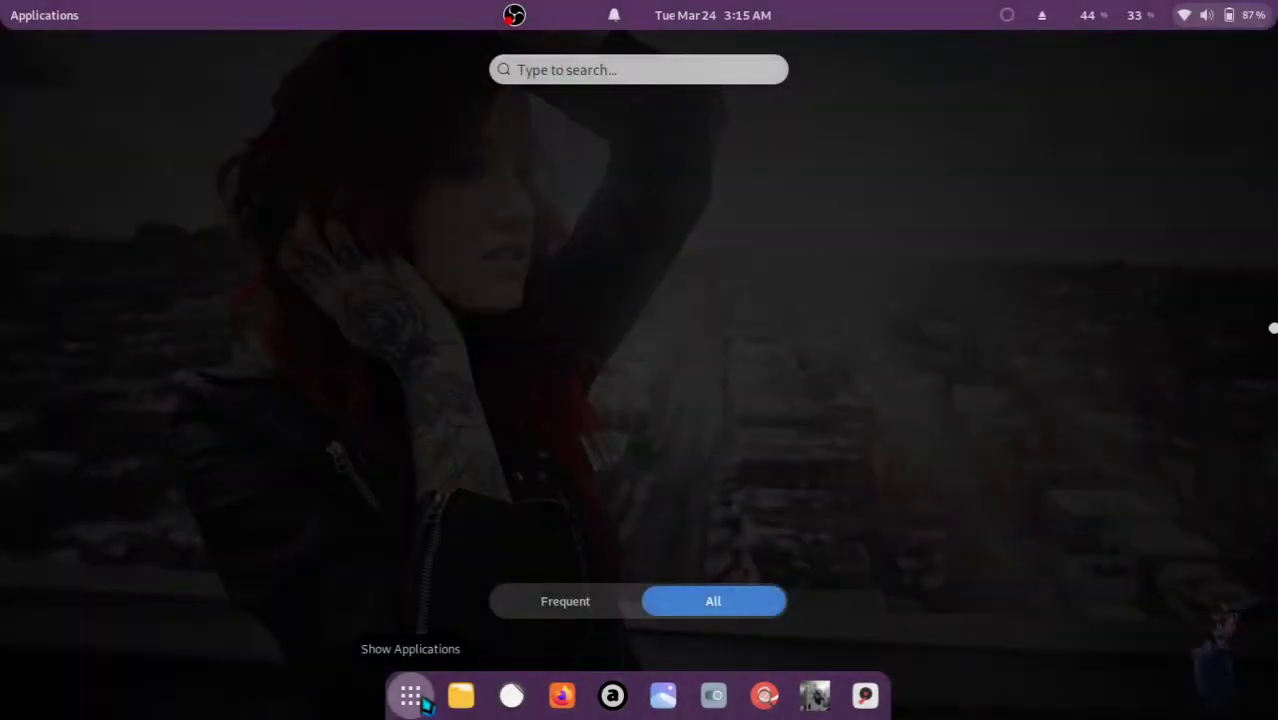
scroll(587, 447, "down", 1)
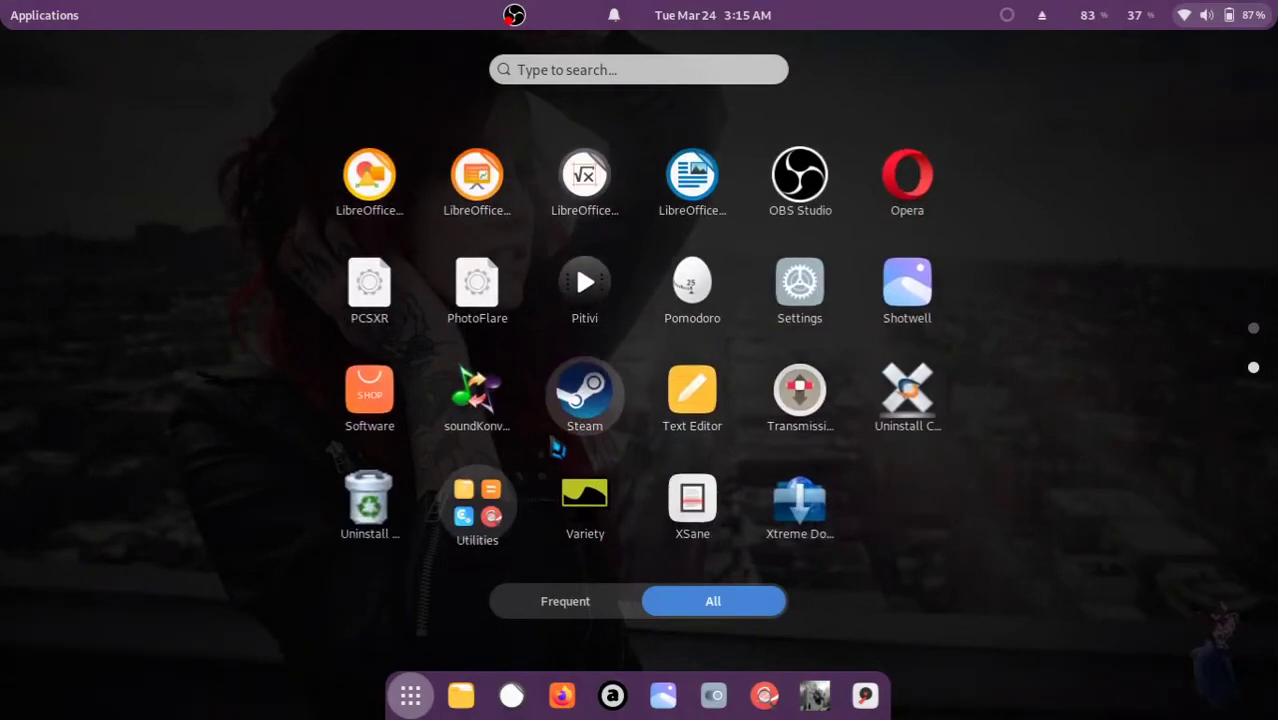
left_click(405, 426)
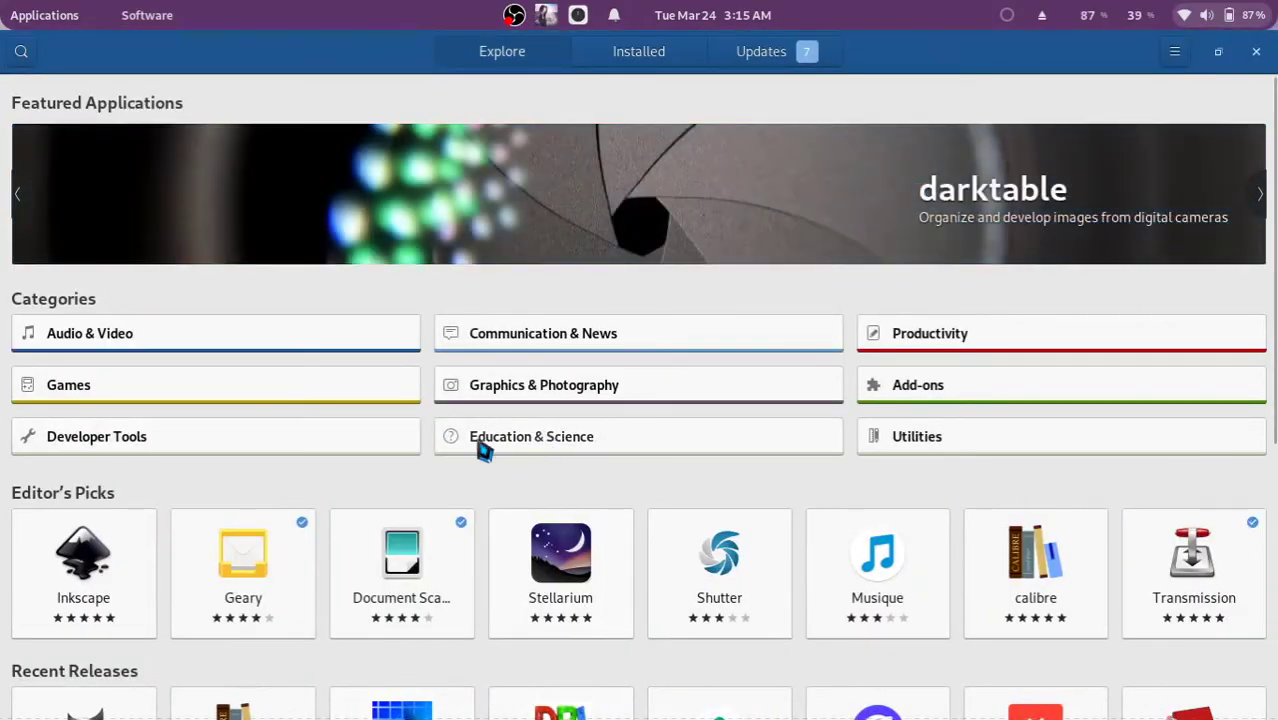
left_click(21, 55)
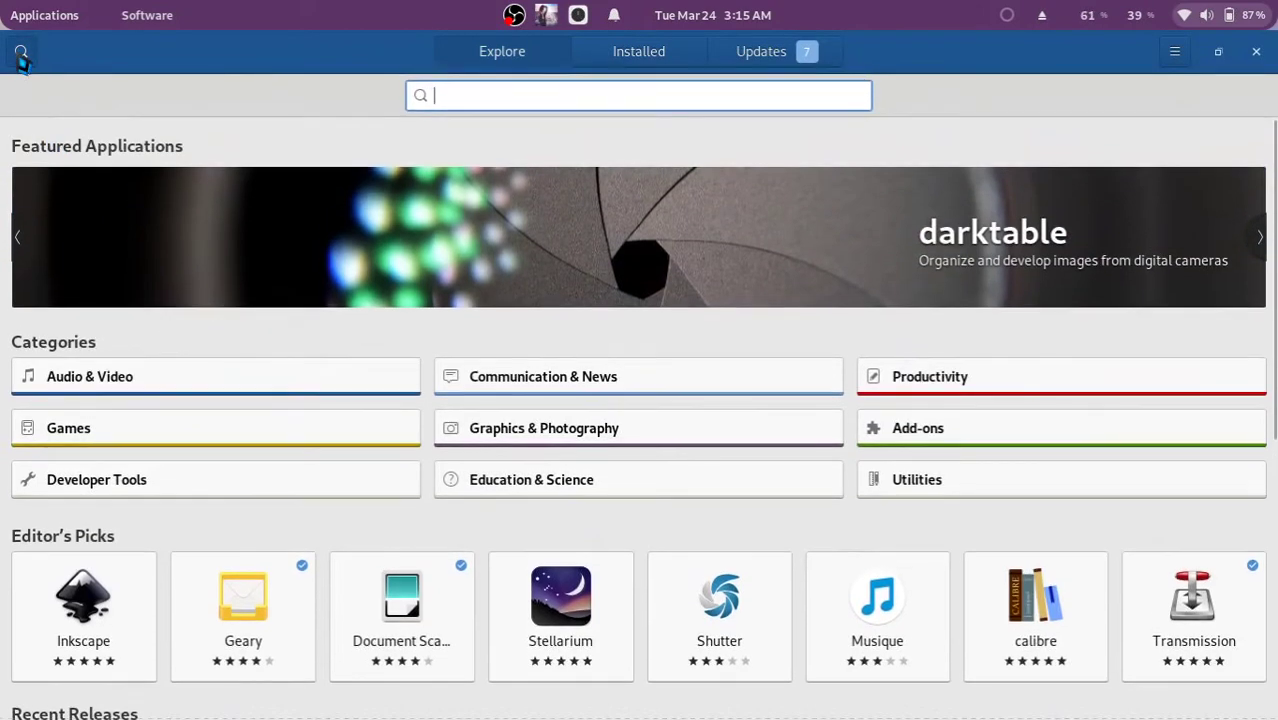
type("twea")
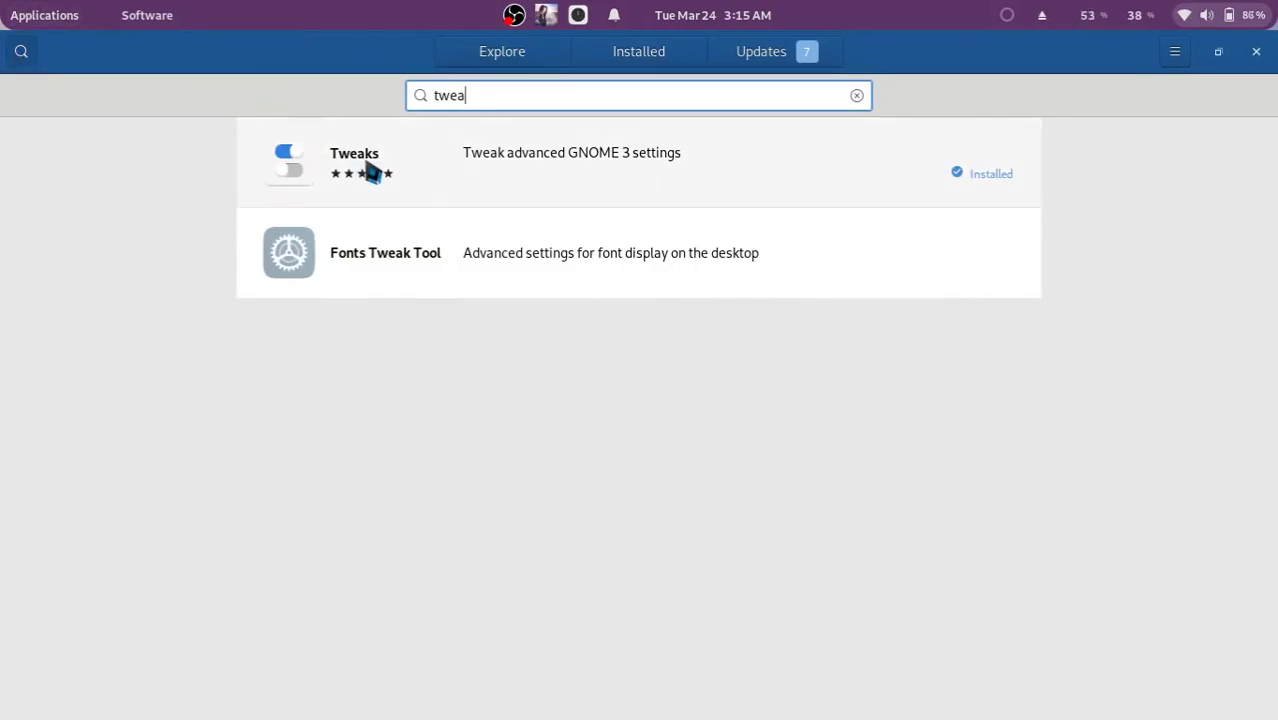
left_click(480, 181)
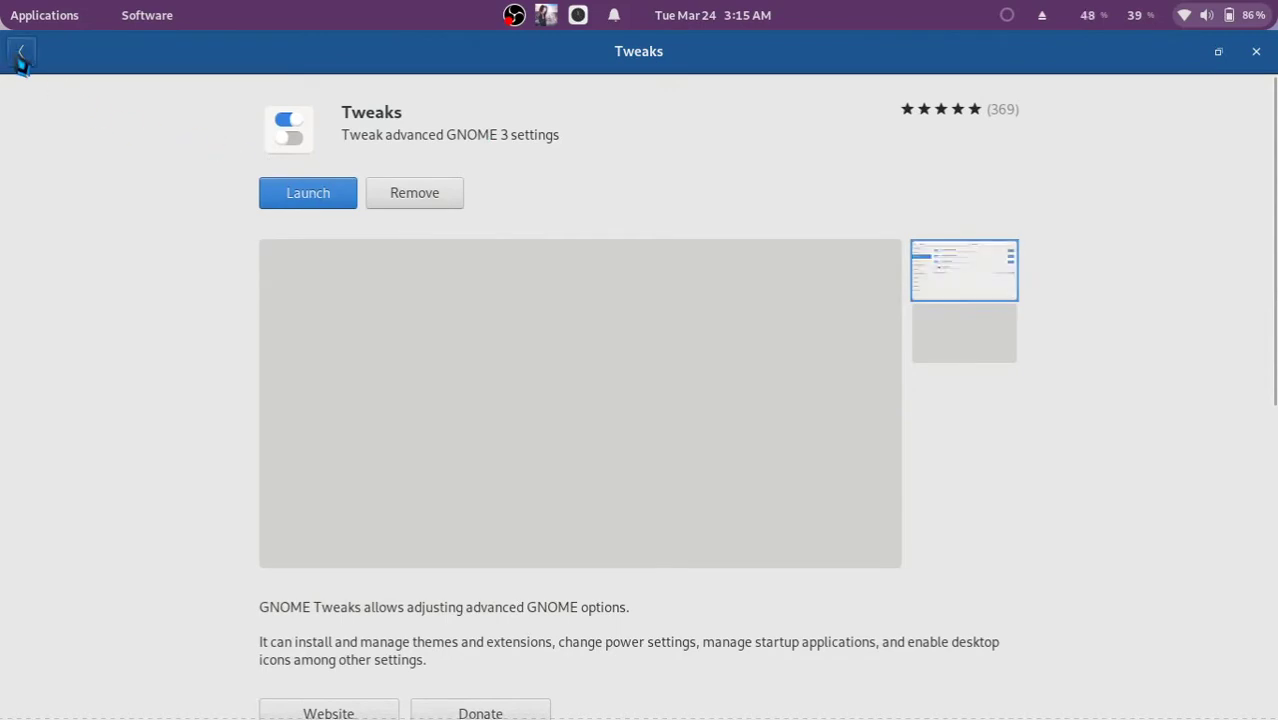
left_click(20, 51)
- Search the store for "variety" and view the details page of the Variety wallpaper changer
left_click(483, 103)
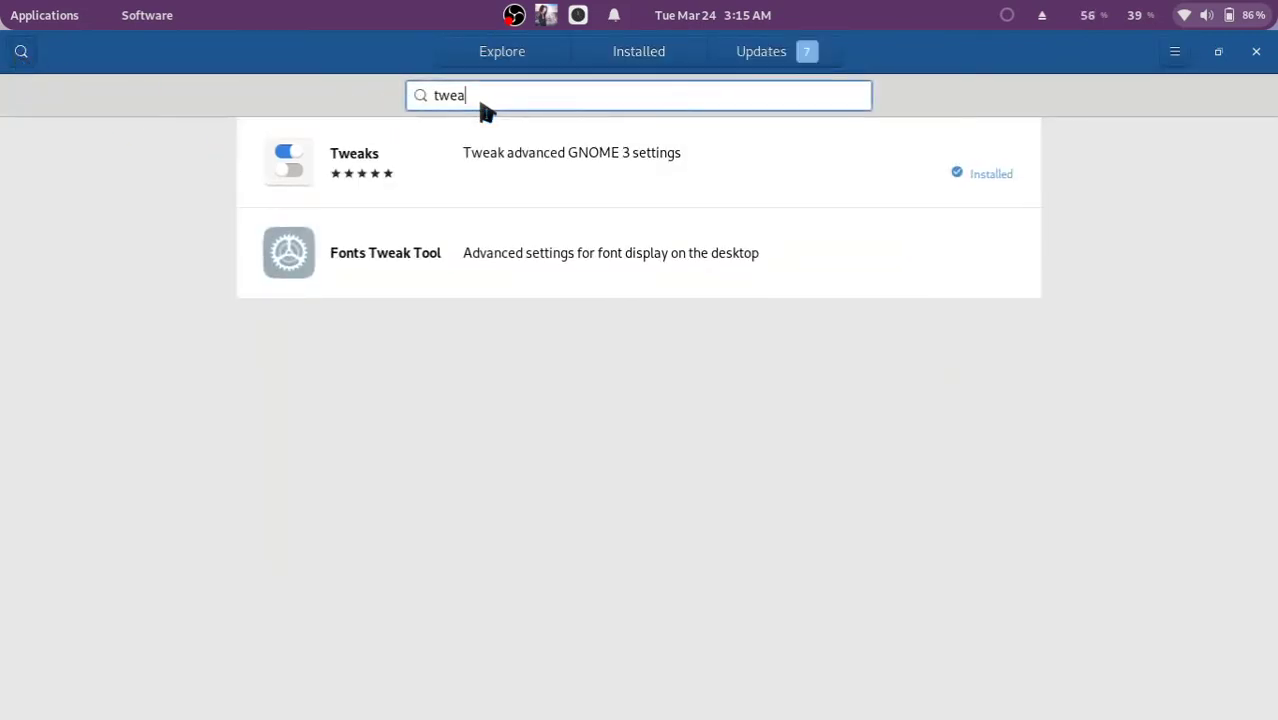
key("BackSpace")
key("BackSpace")
key("BackSpace")
type("variety")
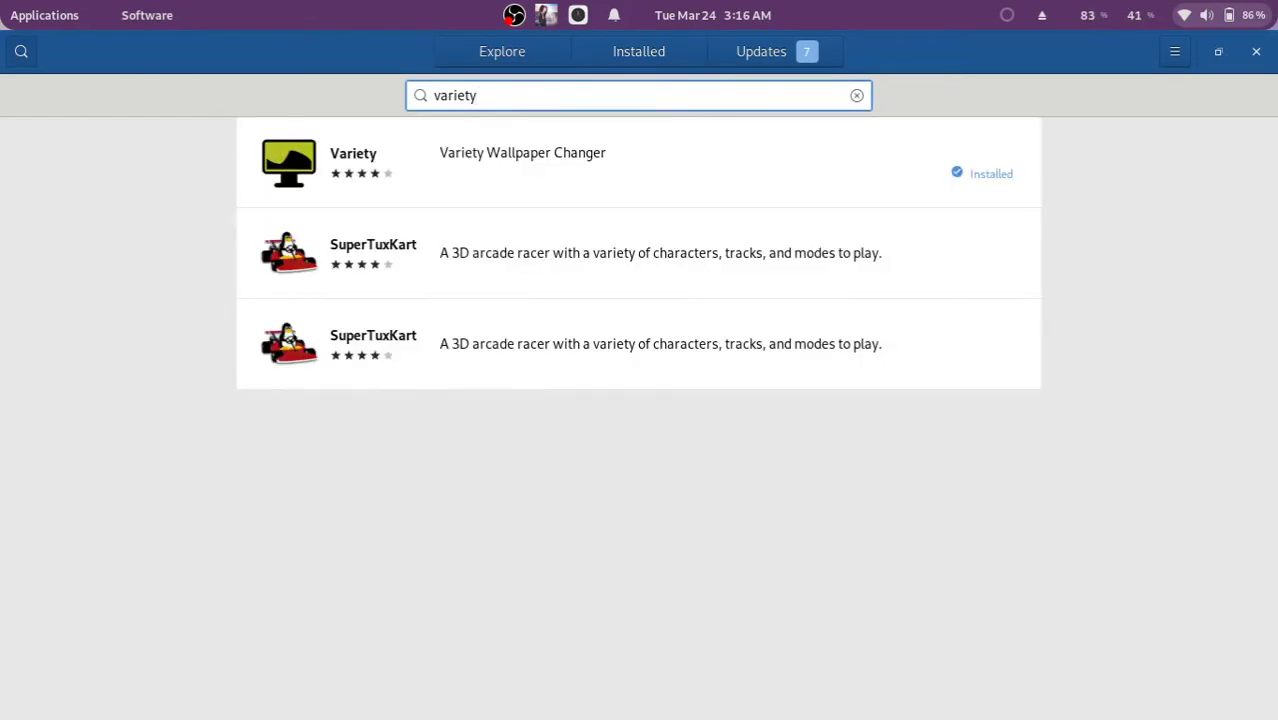
left_click(494, 174)
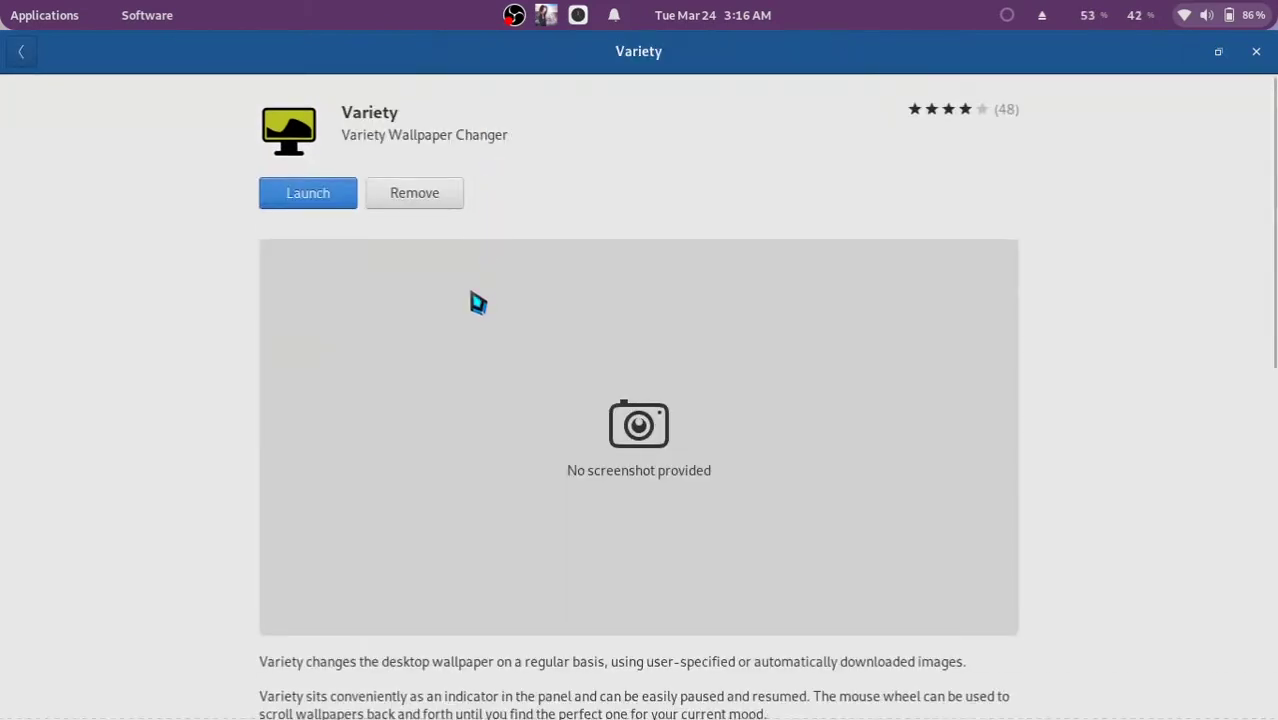
scroll(476, 302, "down", 3)
scroll(476, 302, "up", 3)
left_click(20, 54)
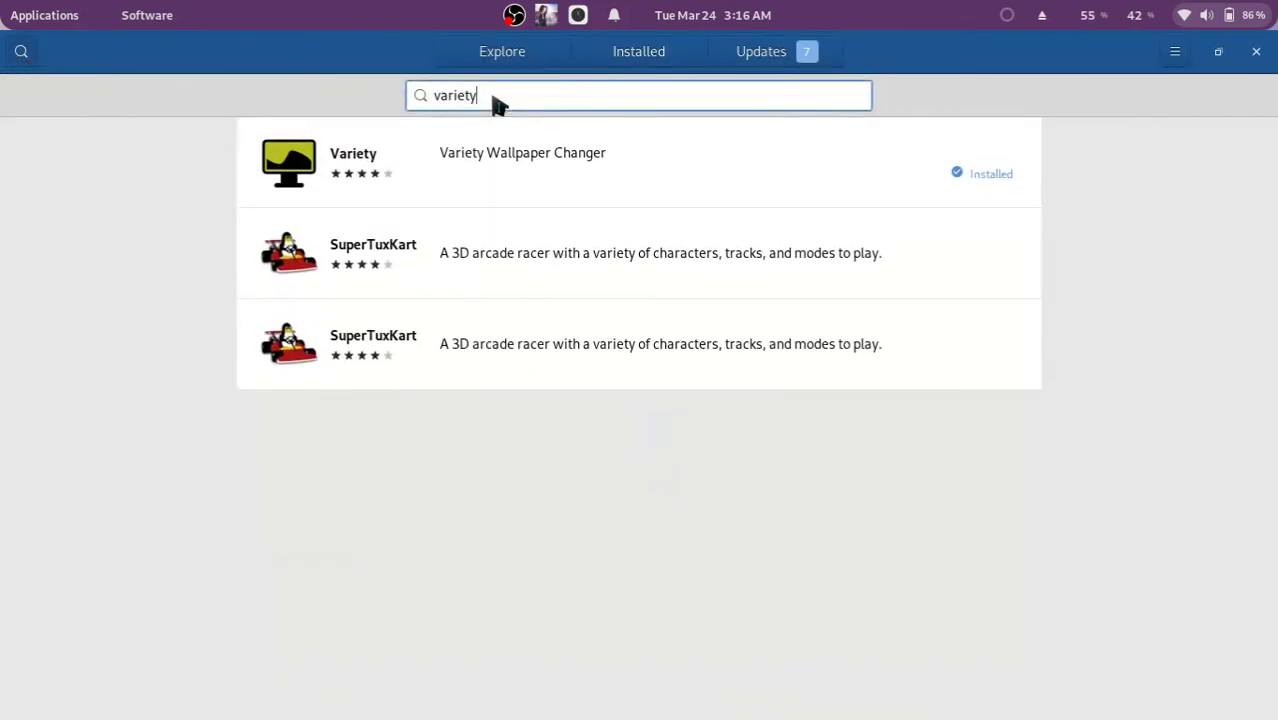
- Search the store for "app" and view the details page of AppEditor
key("BackSpace")
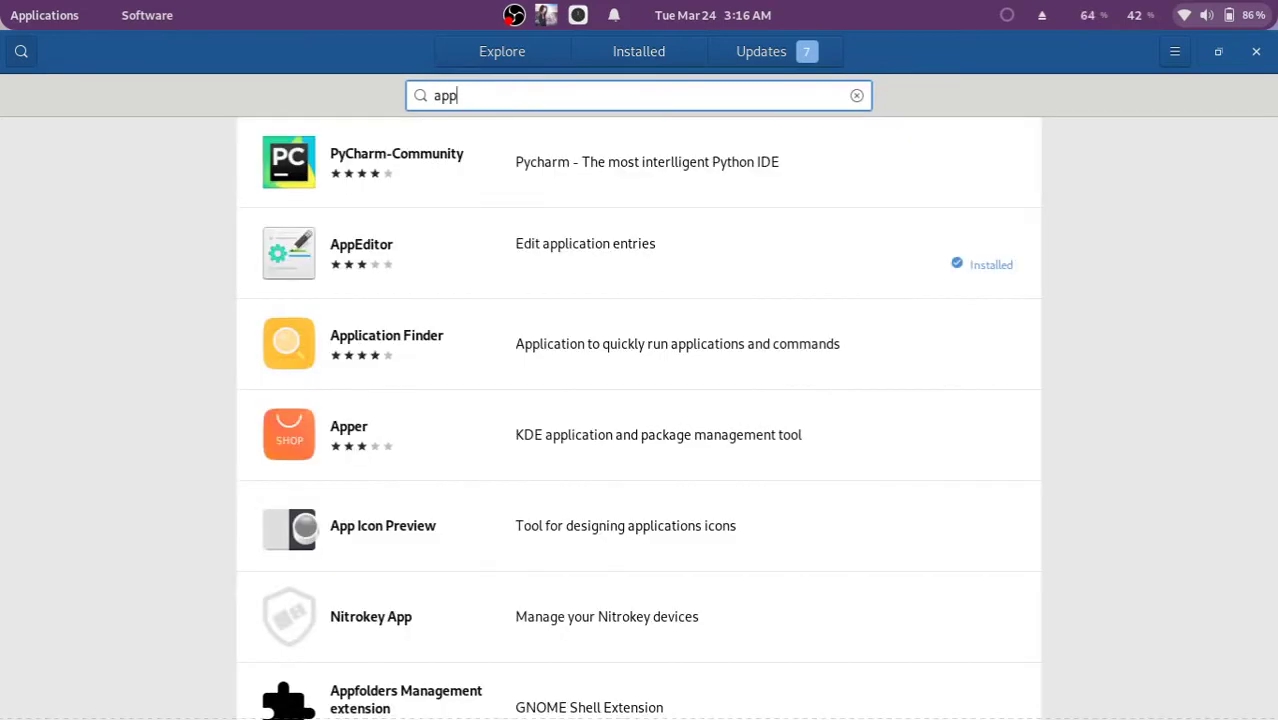
left_click(586, 266)
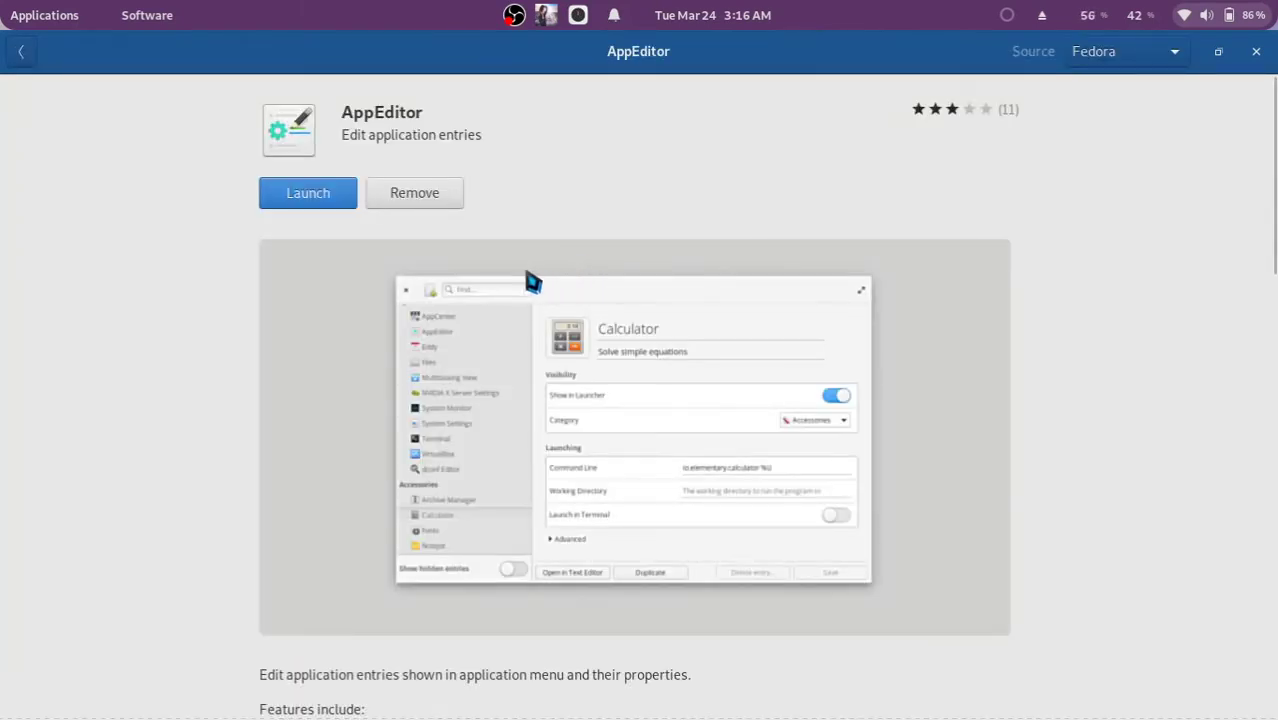
scroll(484, 318, "down", 5)
scroll(484, 318, "up", 5)
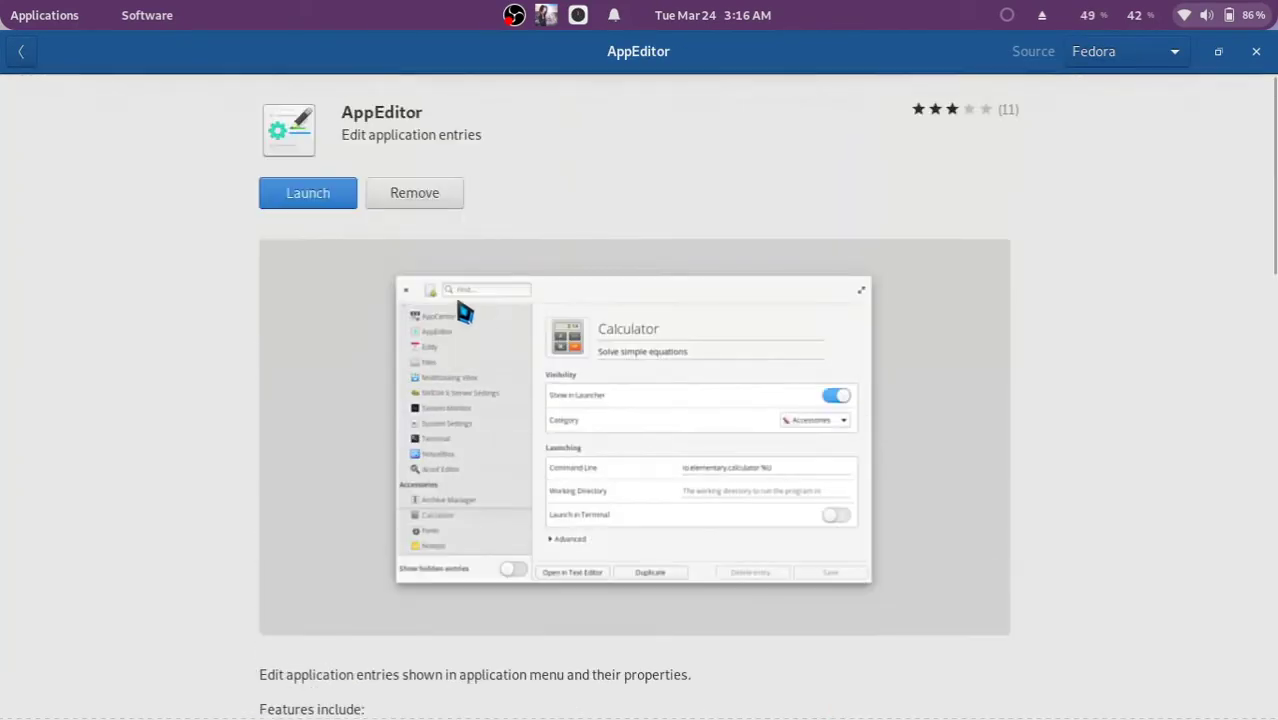
left_click(26, 53)
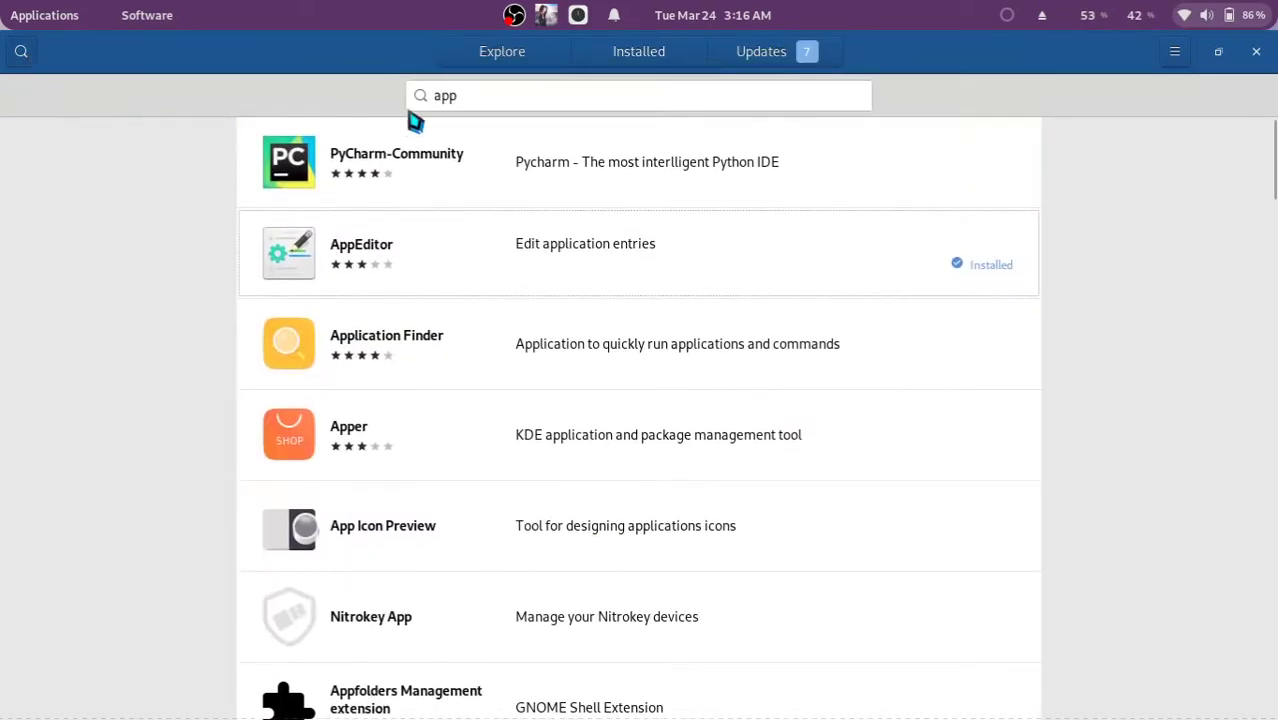
- Search the store for "dconf" and view the details page of dconf Editor
left_click(480, 105)
key("BackSpace")
key("BackSpace")
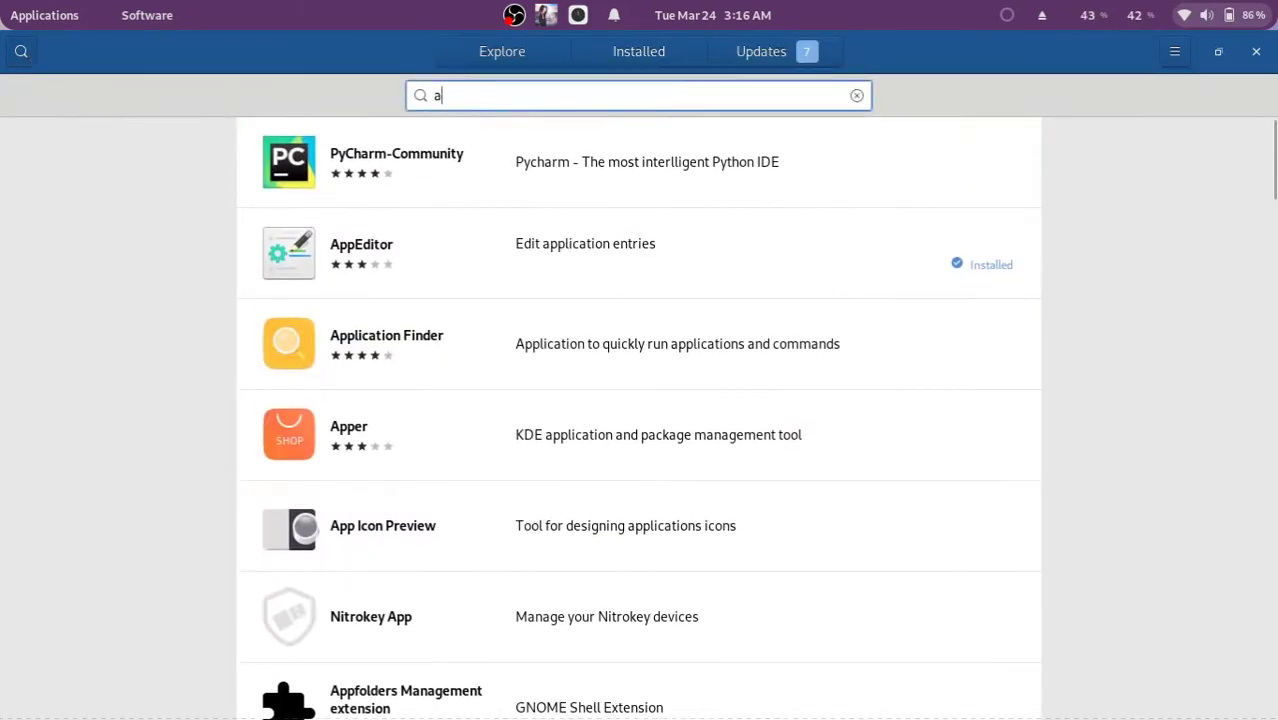
type("dconf")
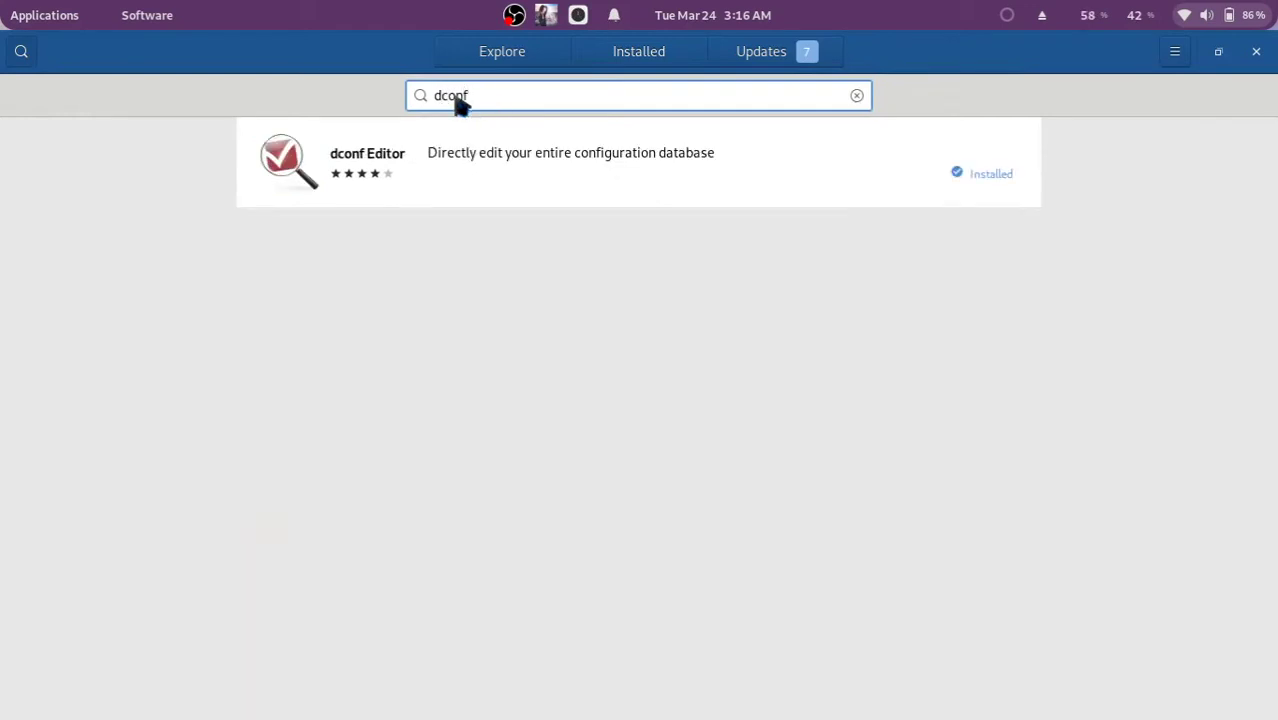
left_click(451, 171)
scroll(480, 322, "down", 1)
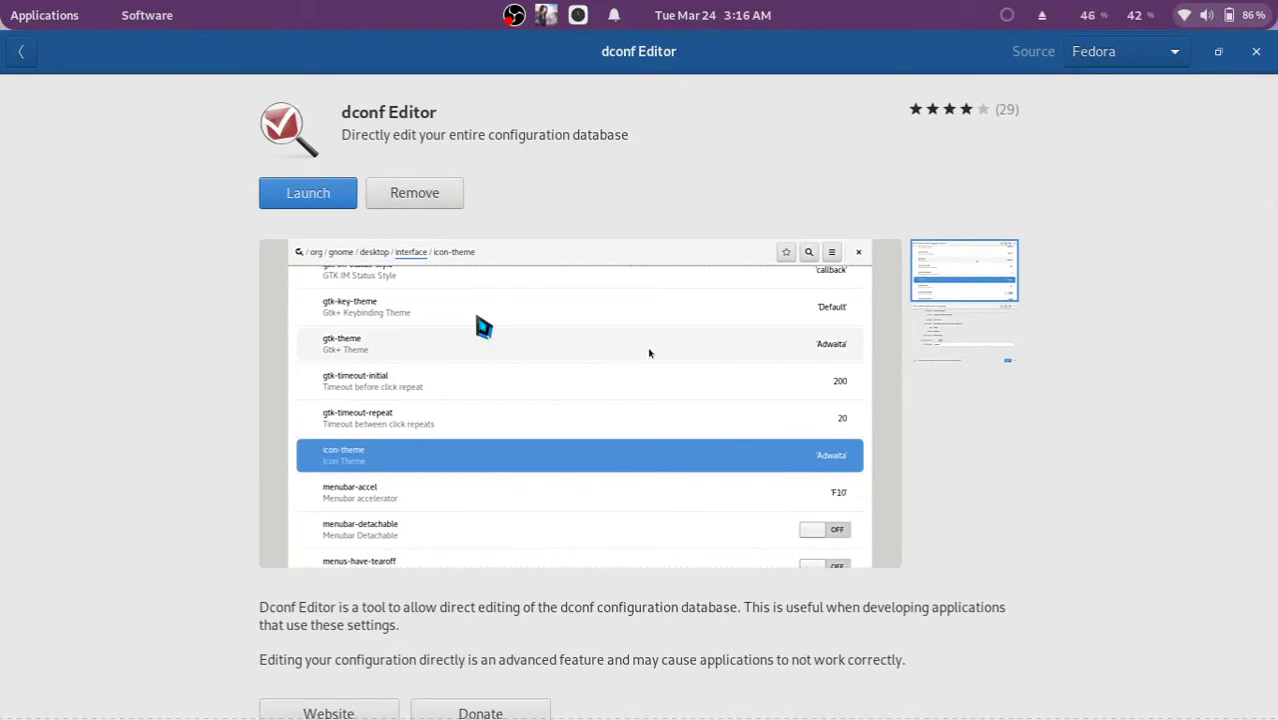
scroll(484, 325, "down", 1)
scroll(485, 320, "up", 1)
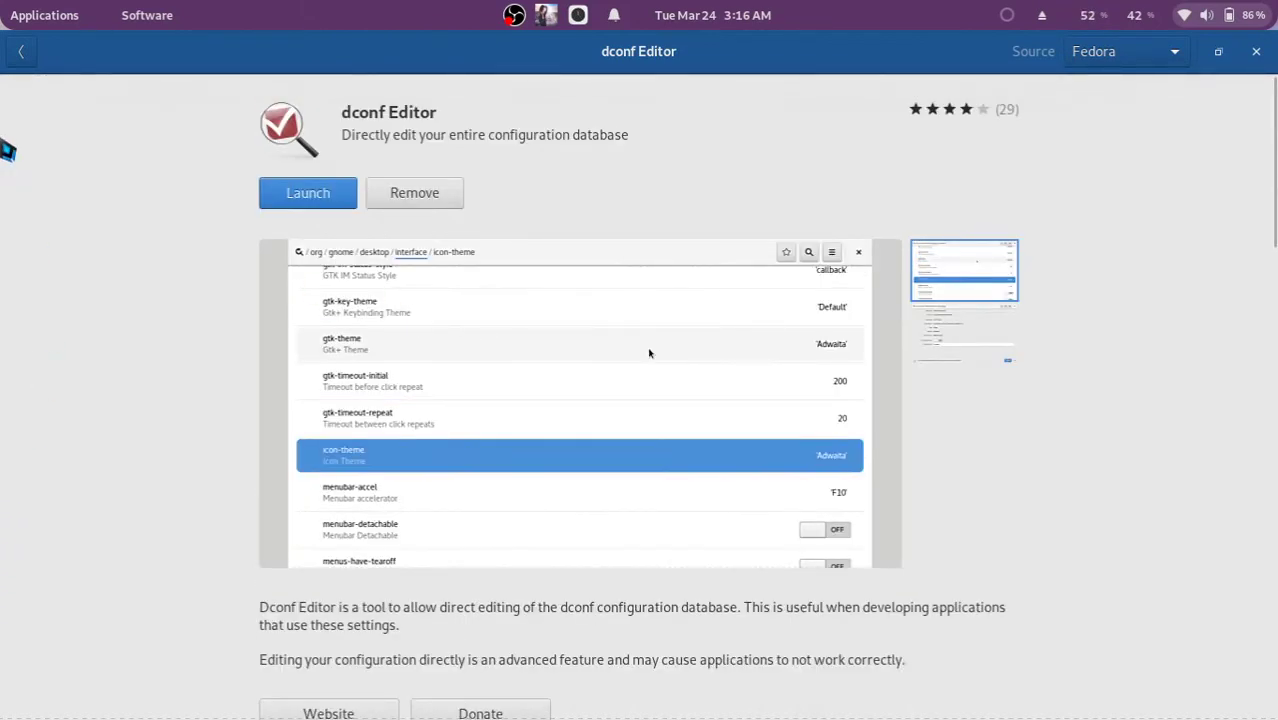
left_click(21, 52)
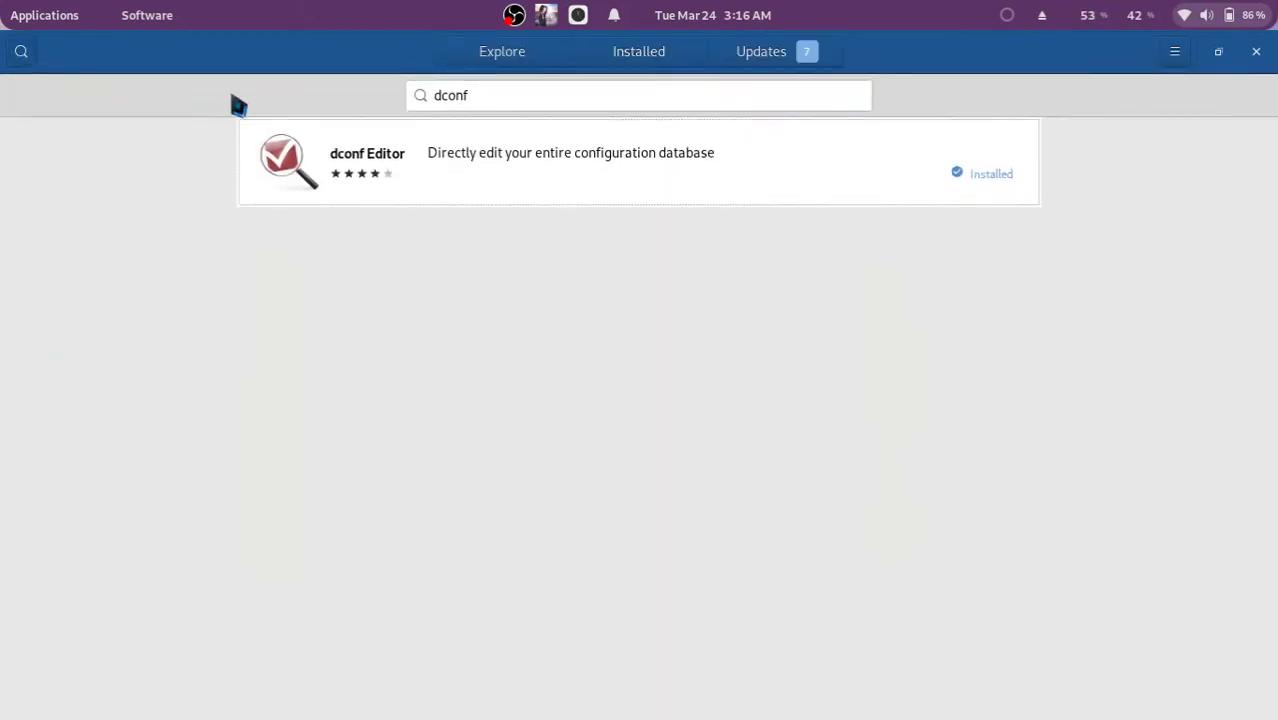
- Return to the store's Explore page and open the Shell Extensions list in the Add-ons category
left_click(522, 66)
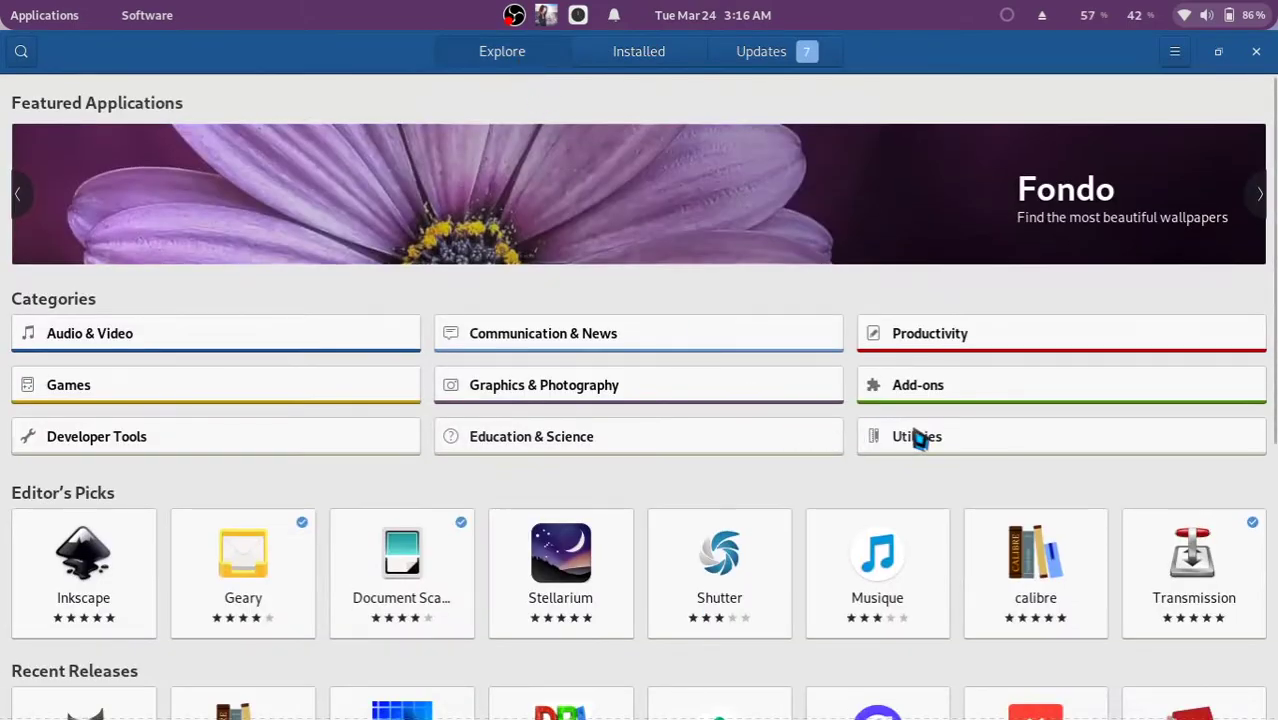
left_click(944, 397)
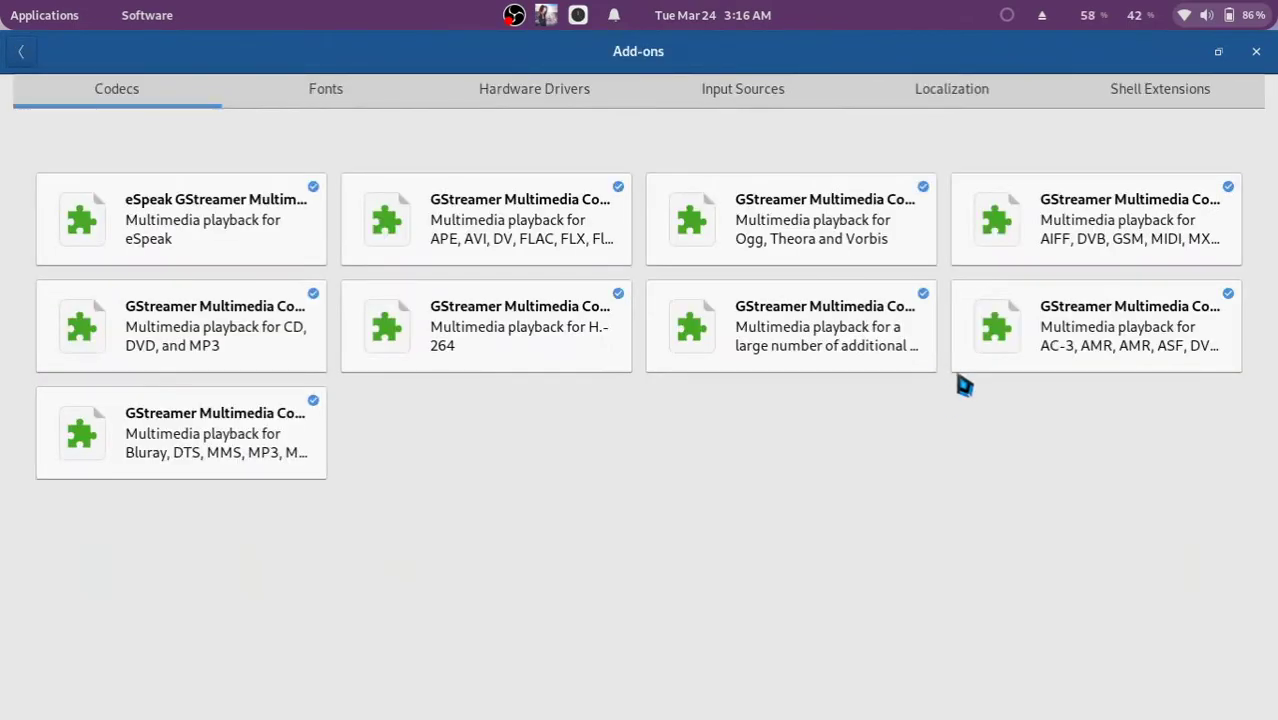
left_click(1184, 93)
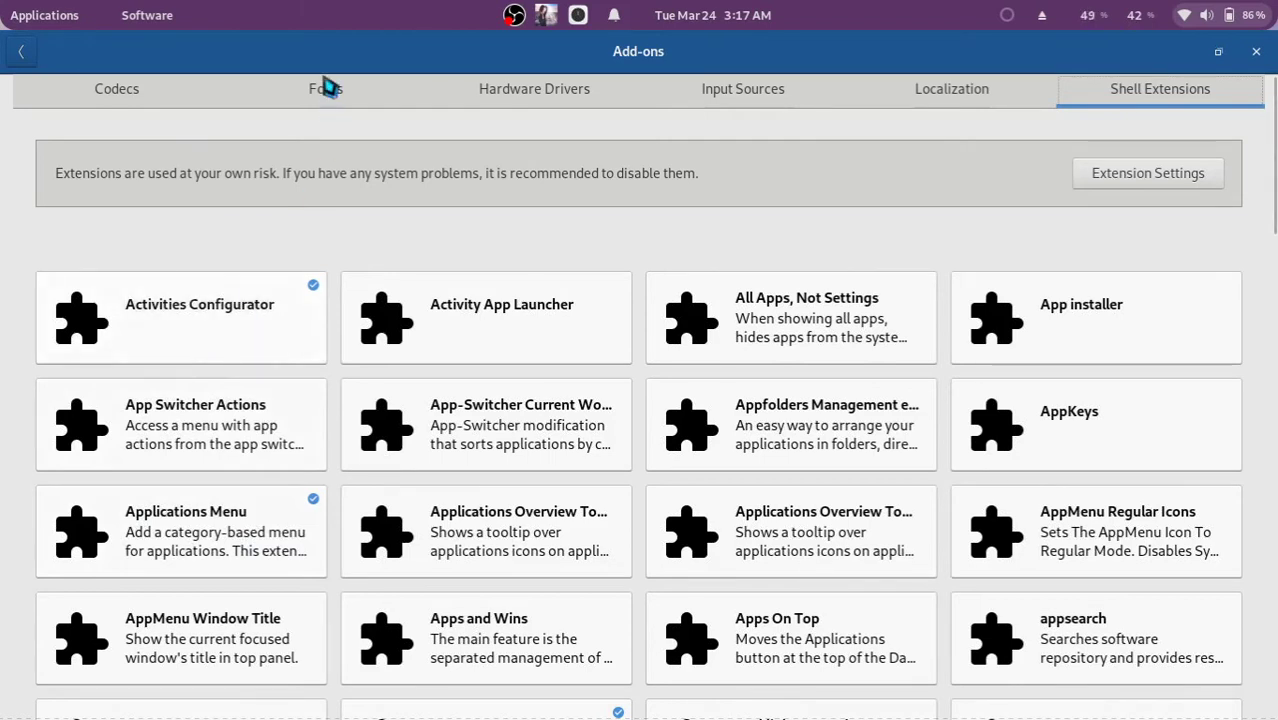
- Inspect the categories of the desktop's Applications menu and the logo on the desktop background, returning to the extensions list
left_click(70, 27)
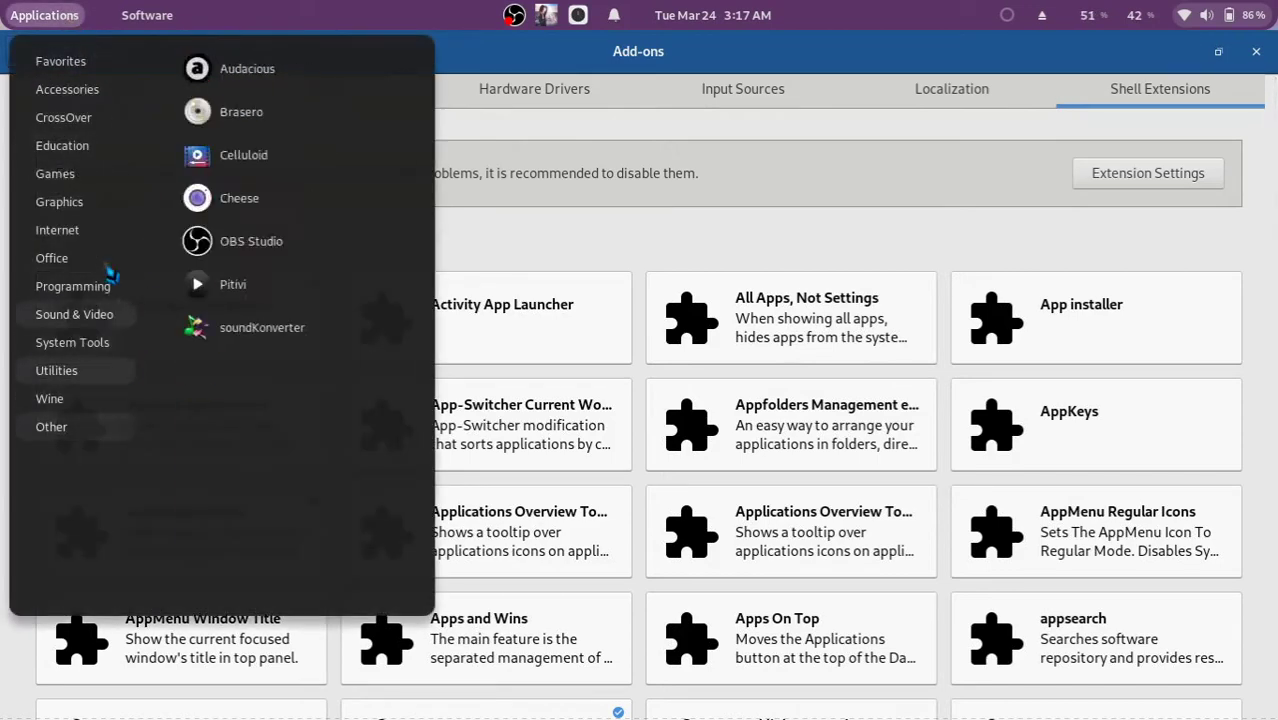
left_click(70, 15)
scroll(237, 420, "down", 3)
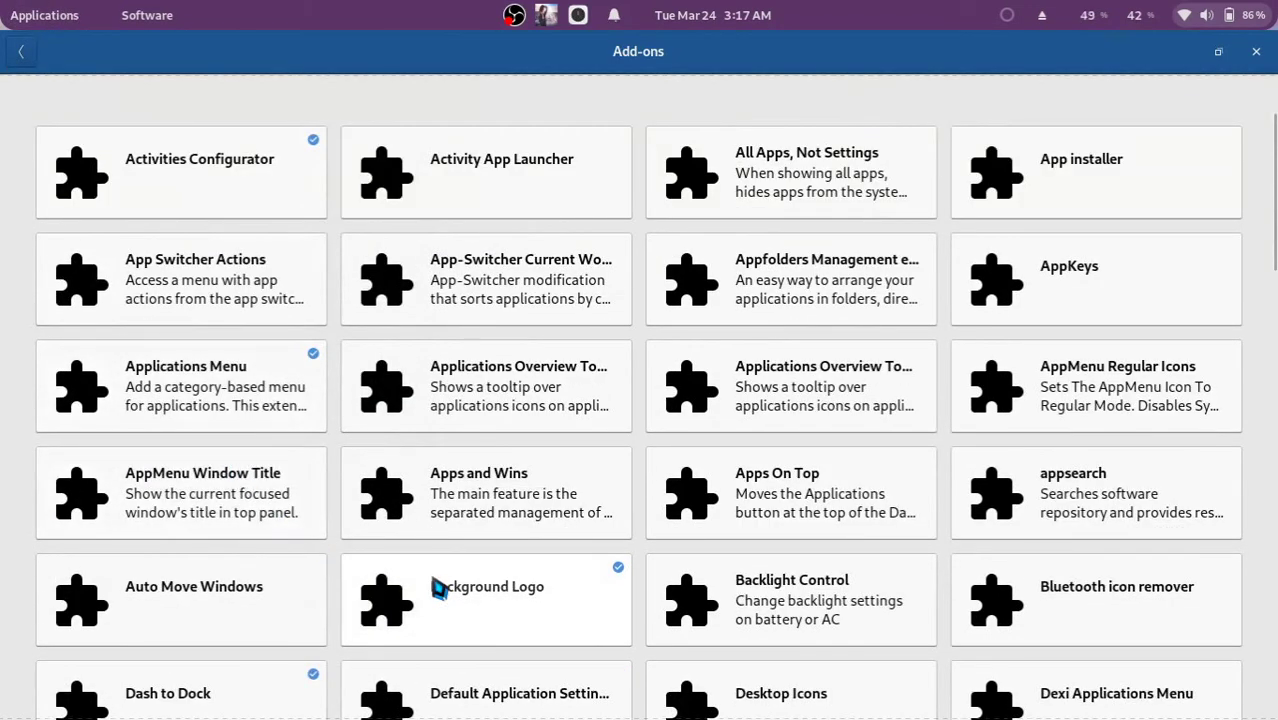
key("ctrl+alt+Down")
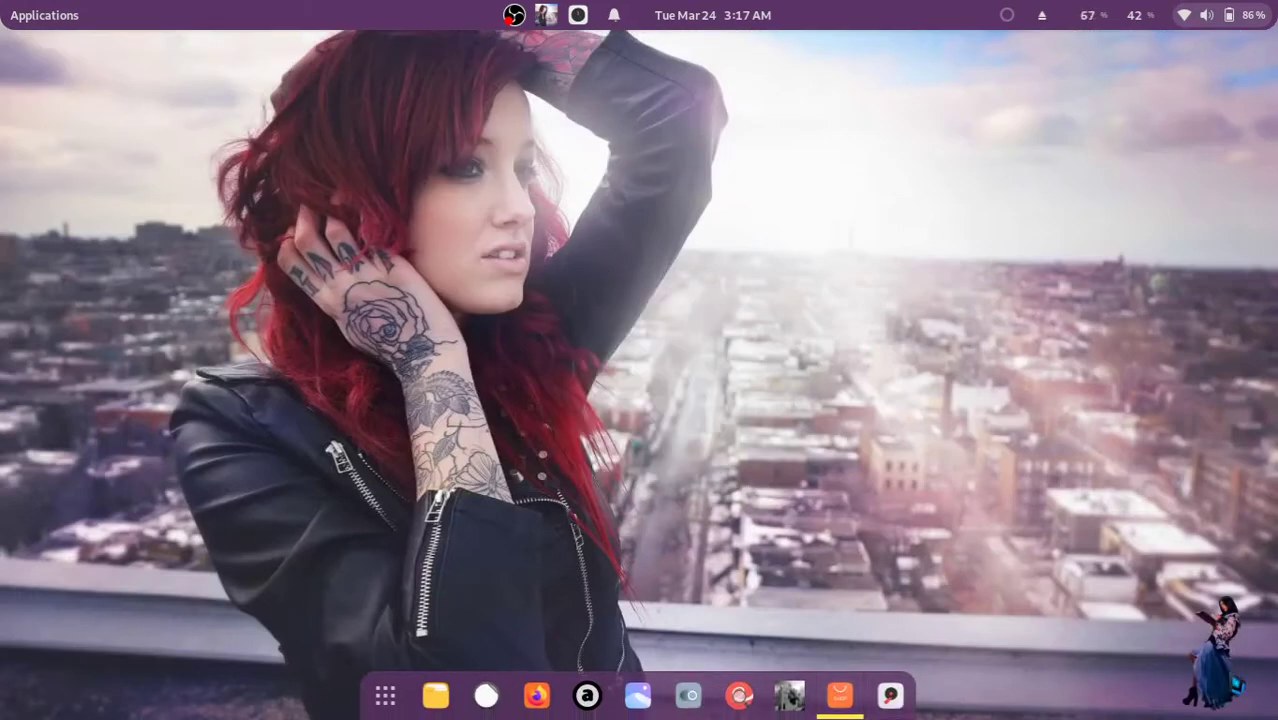
key("ctrl+alt+Up")
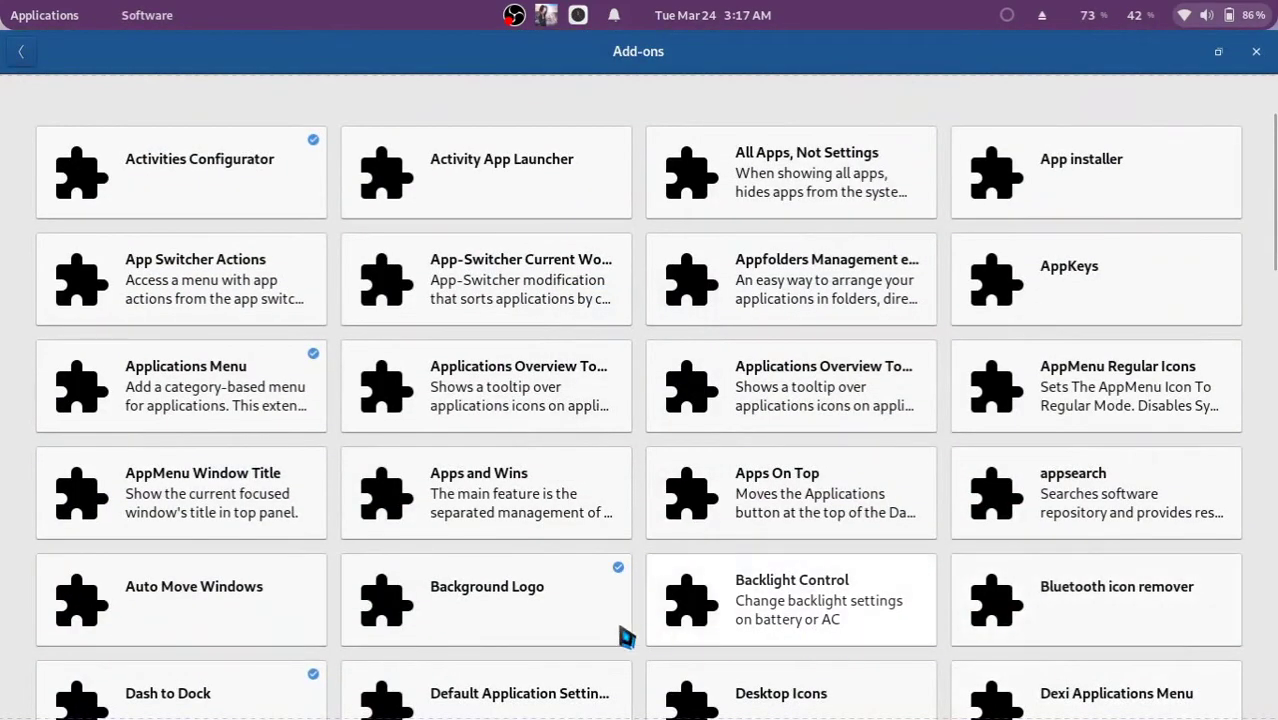
- Examine the Disconnect Wifi extension's entry and the expanded Wi-Fi options in the system menu, leaving the connection as it is
scroll(560, 622, "down", 1)
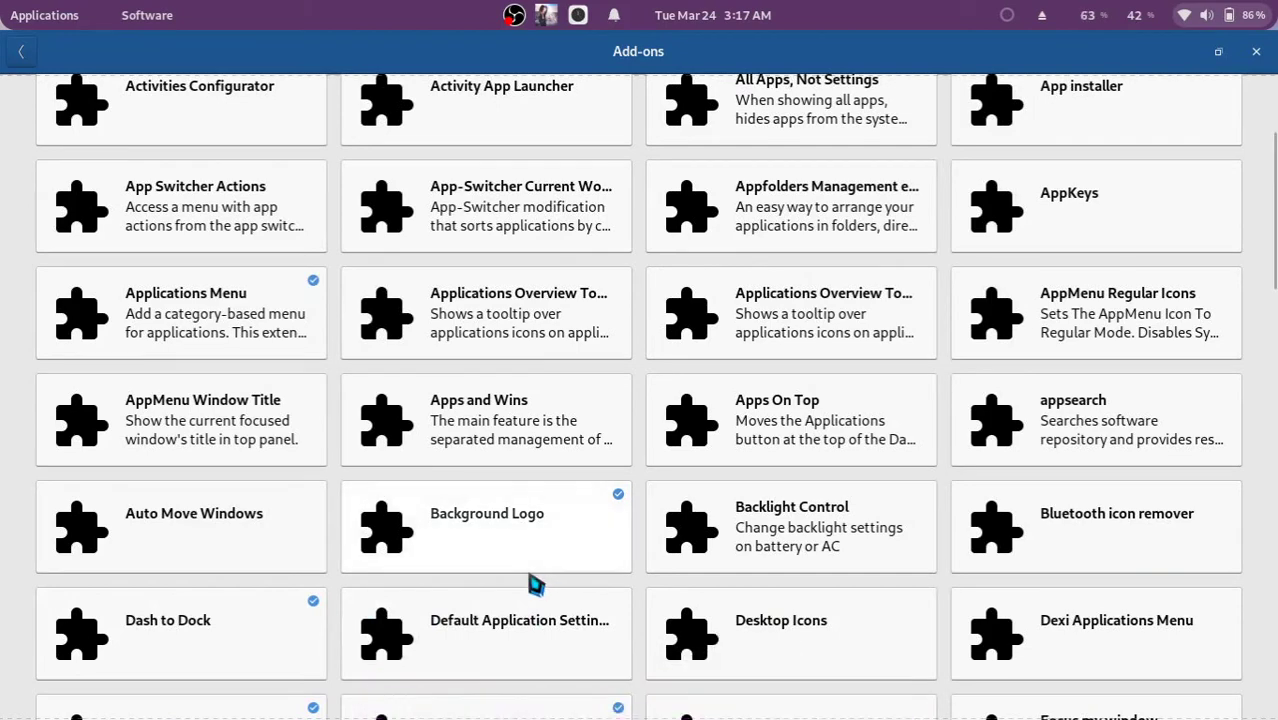
scroll(537, 585, "down", 1)
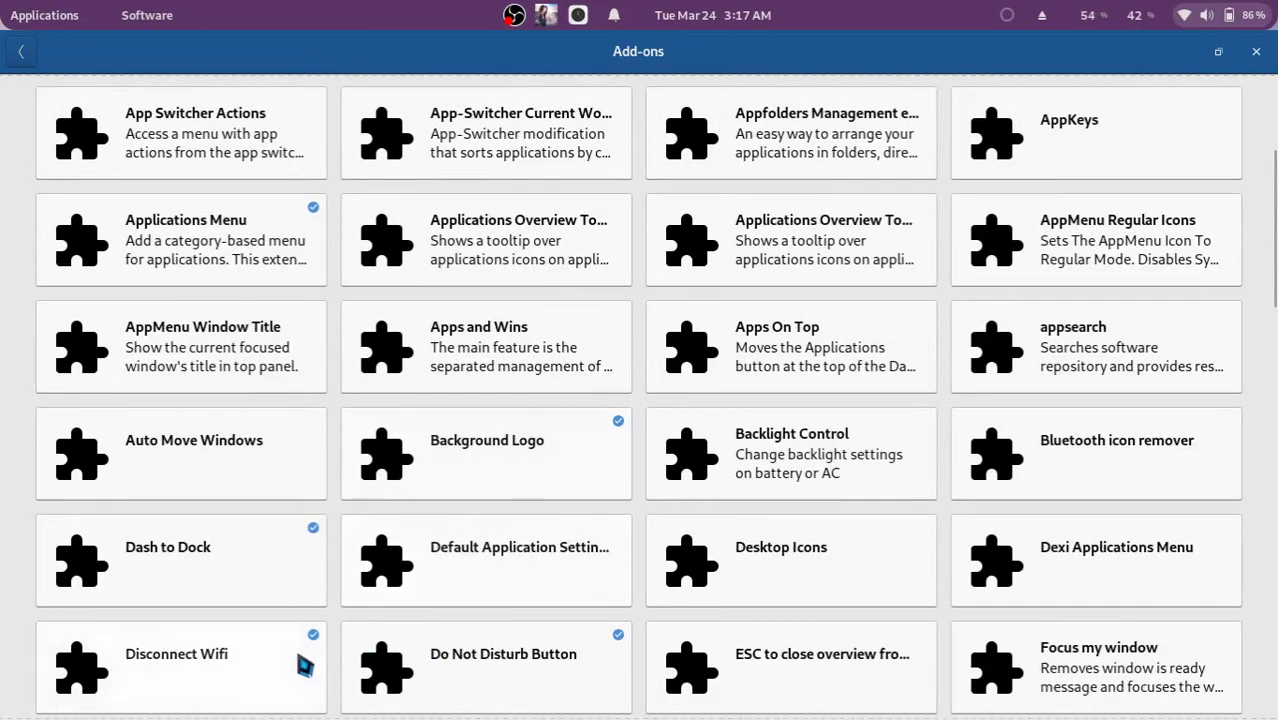
left_click(1244, 16)
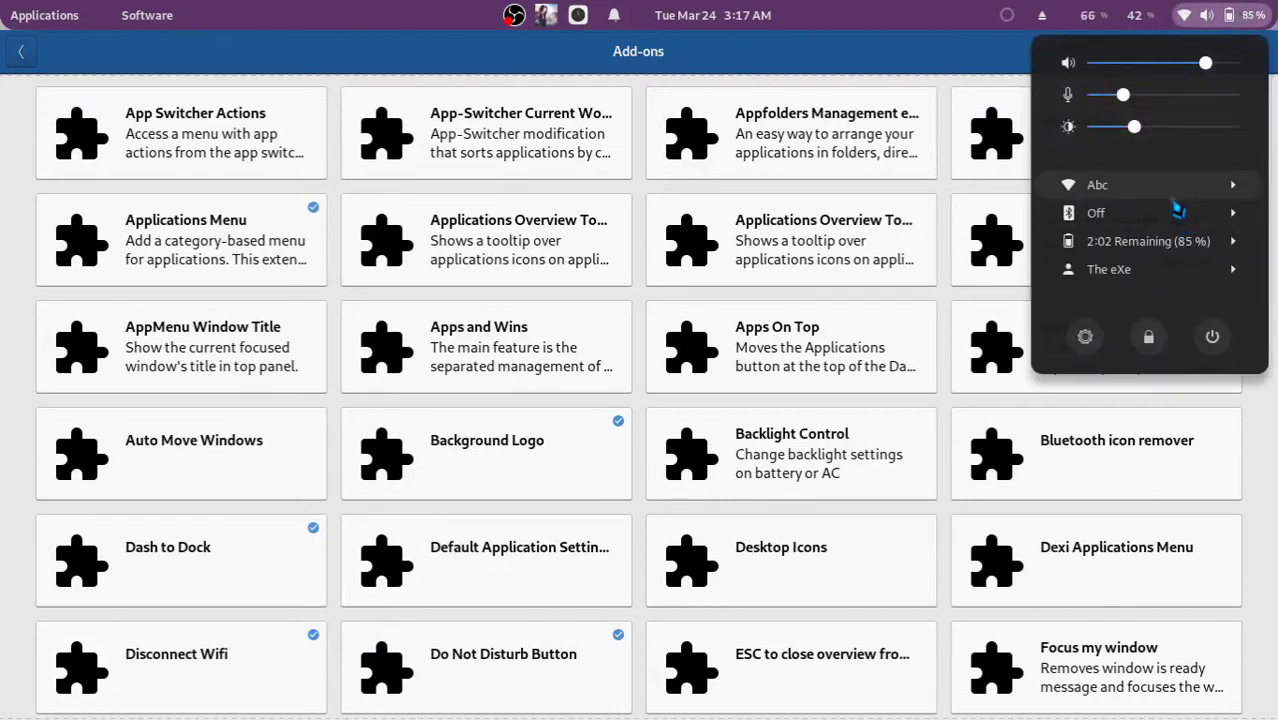
left_click(1176, 194)
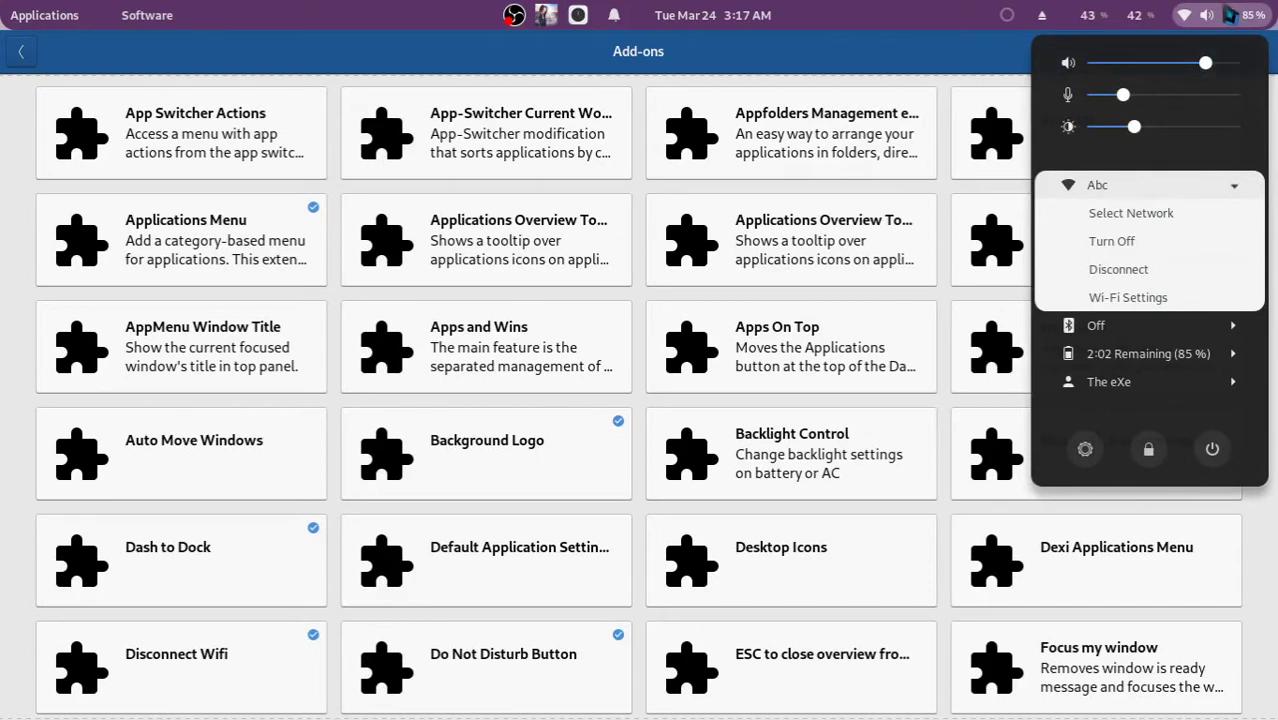
left_click(1228, 14)
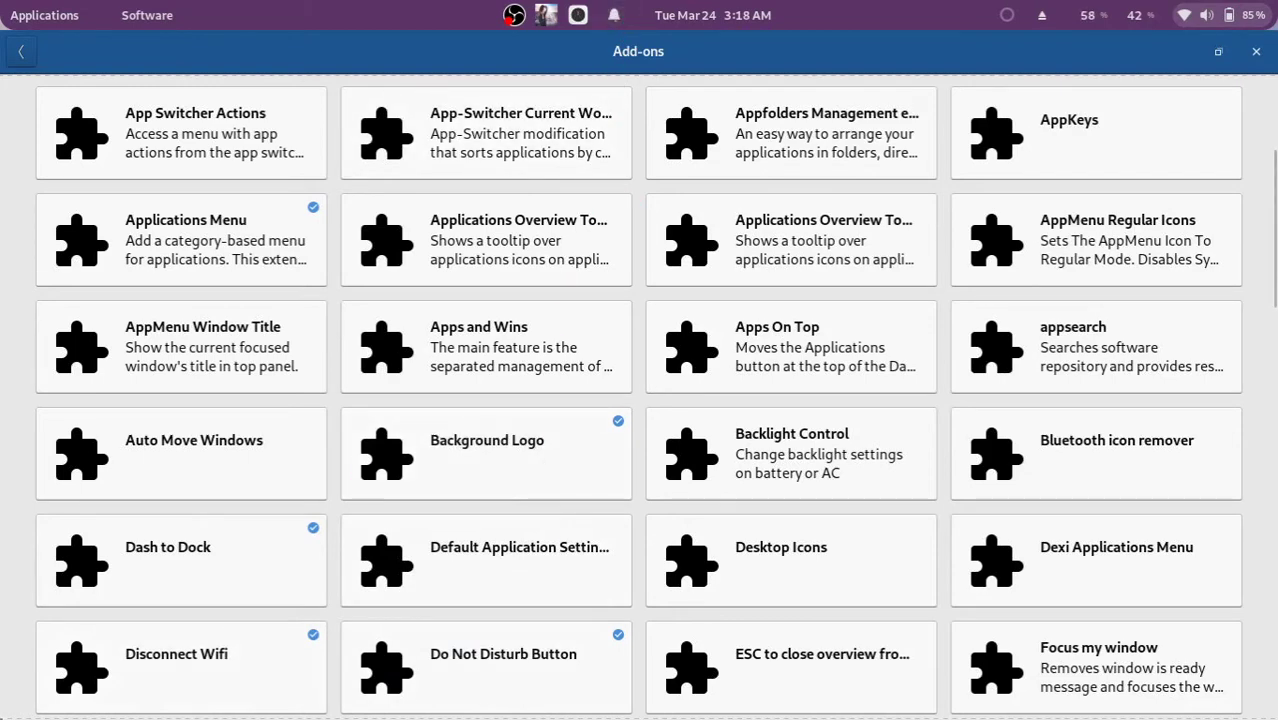
- Browse the shell extensions as far as Launch new instance, and open the Home folder in Files from the empty desktop
scroll(364, 666, "down", 5)
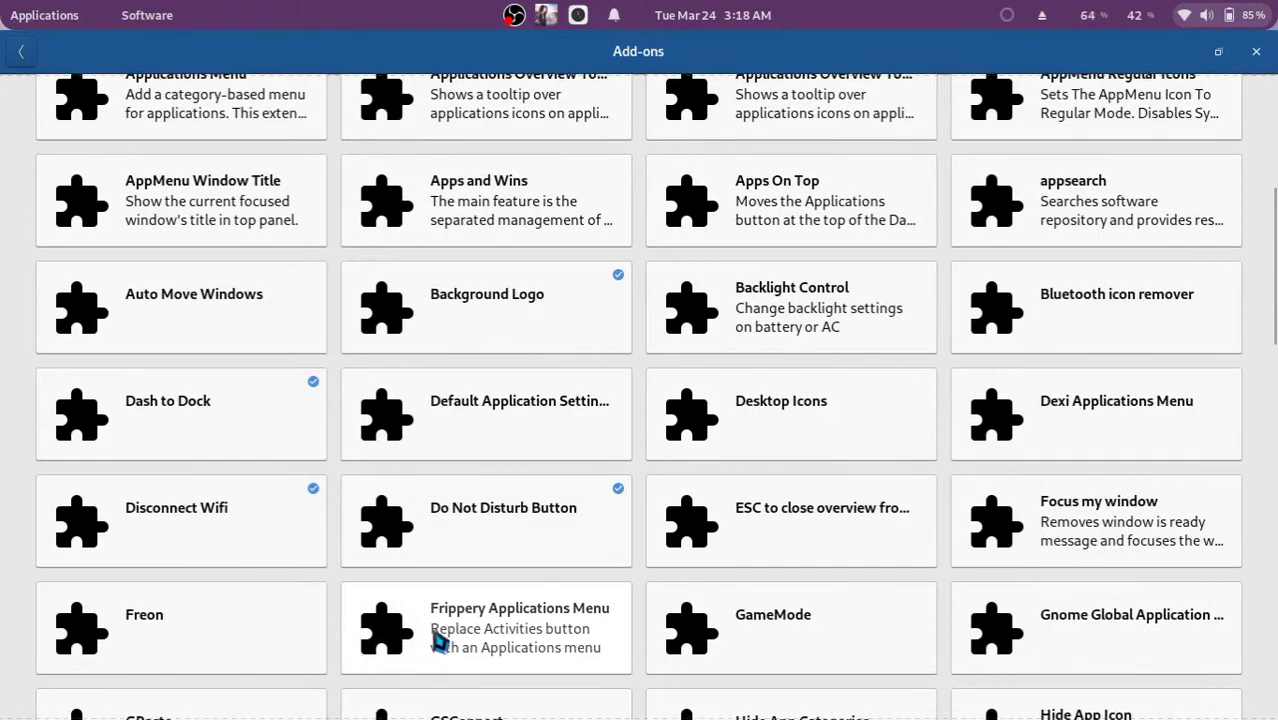
scroll(447, 636, "down", 4)
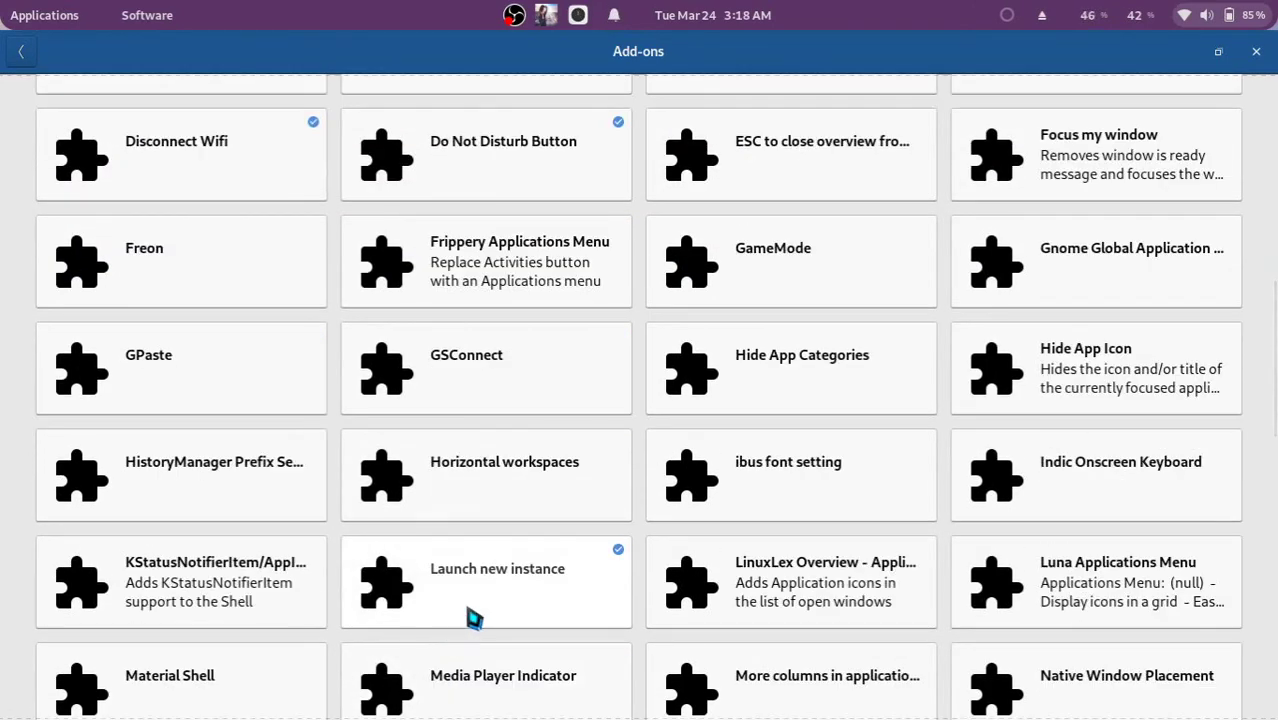
key("ctrl+alt+Down")
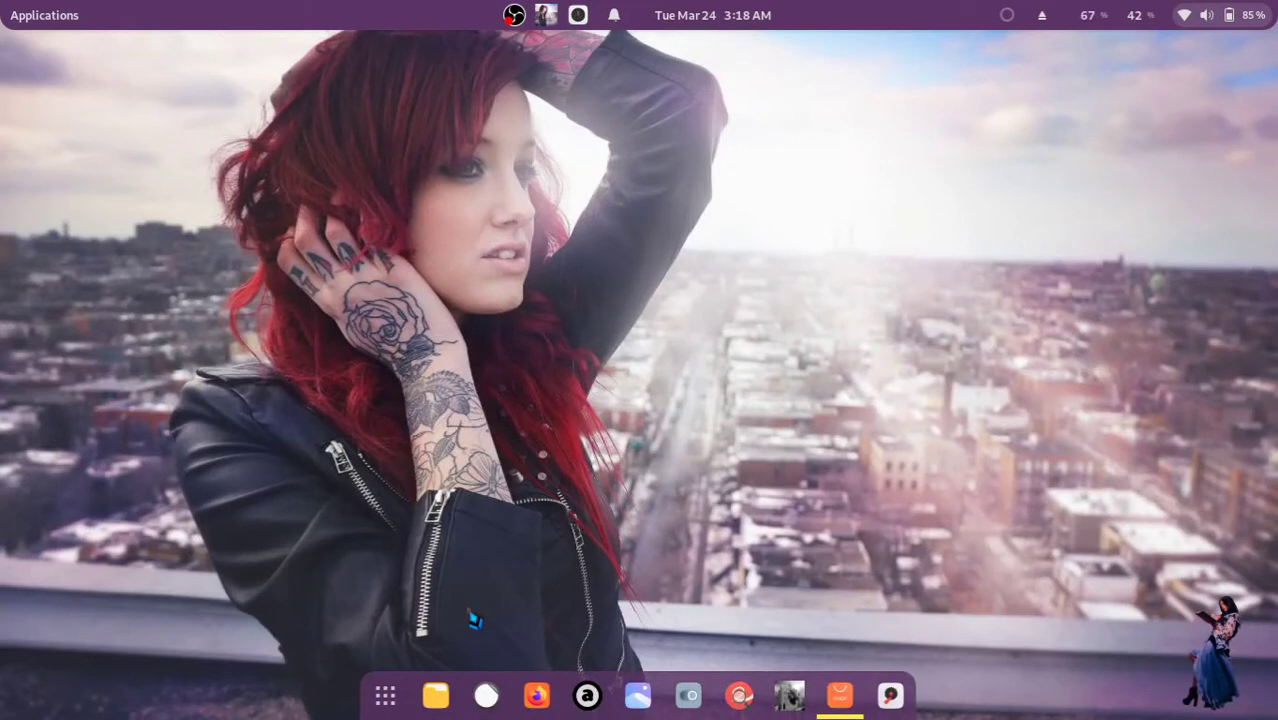
key("super+e")
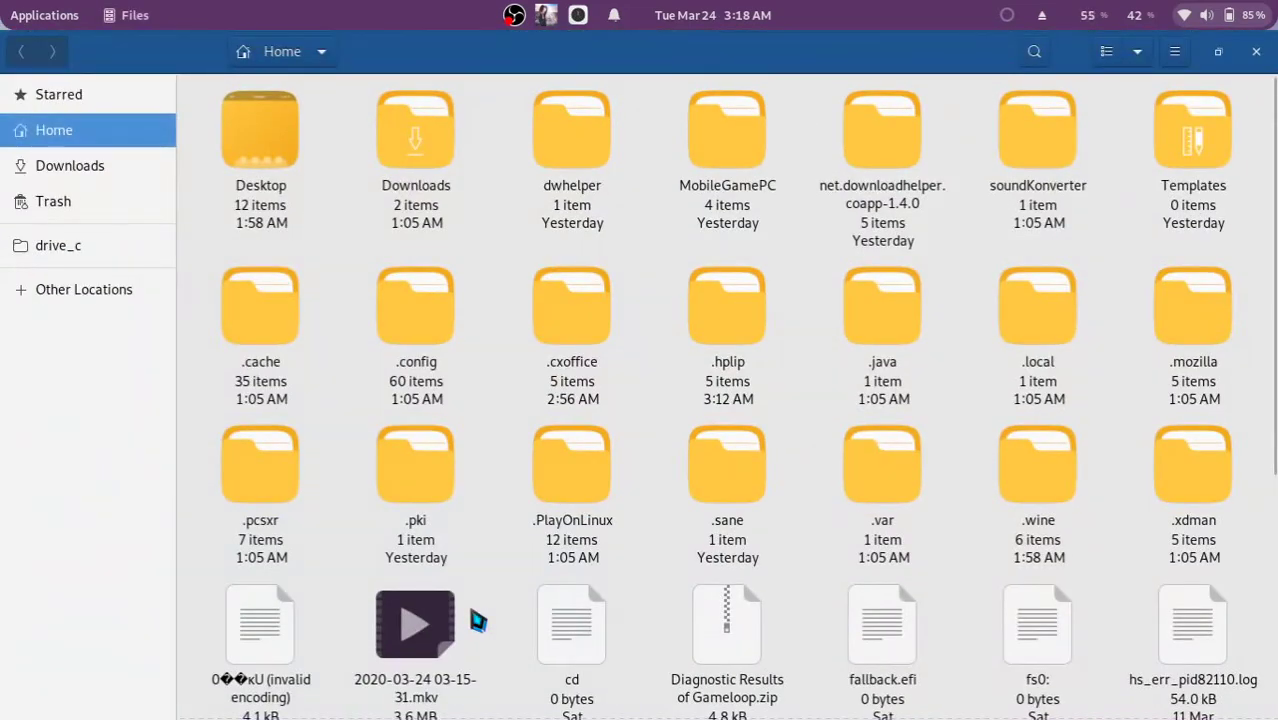
- Launch a second Files window from the application grid and view both Home windows in the overview
key("super+a")
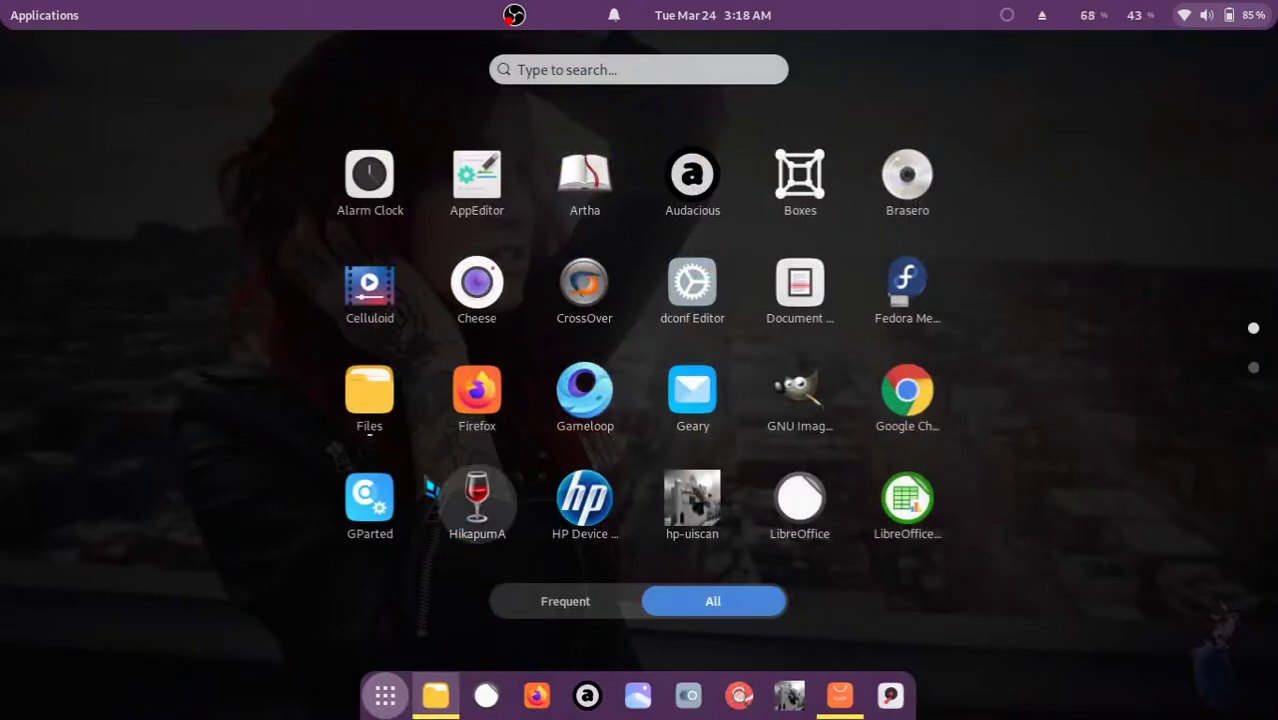
left_click(397, 417)
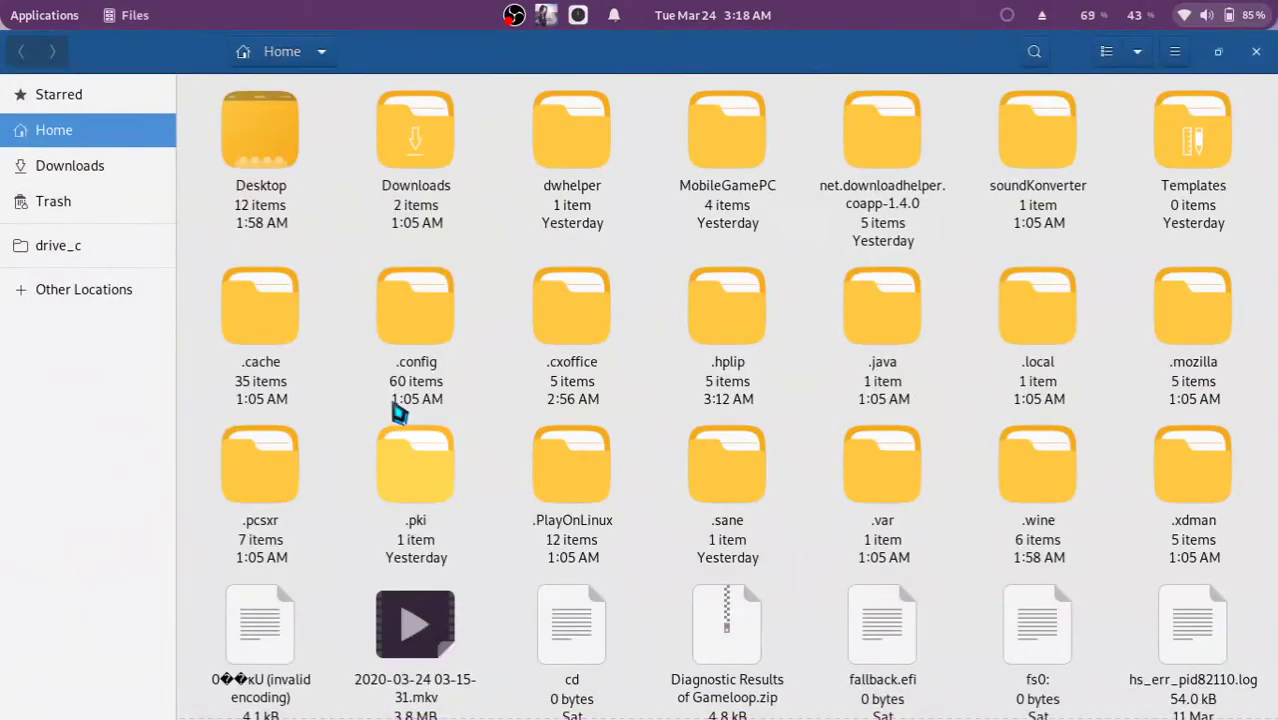
key("super")
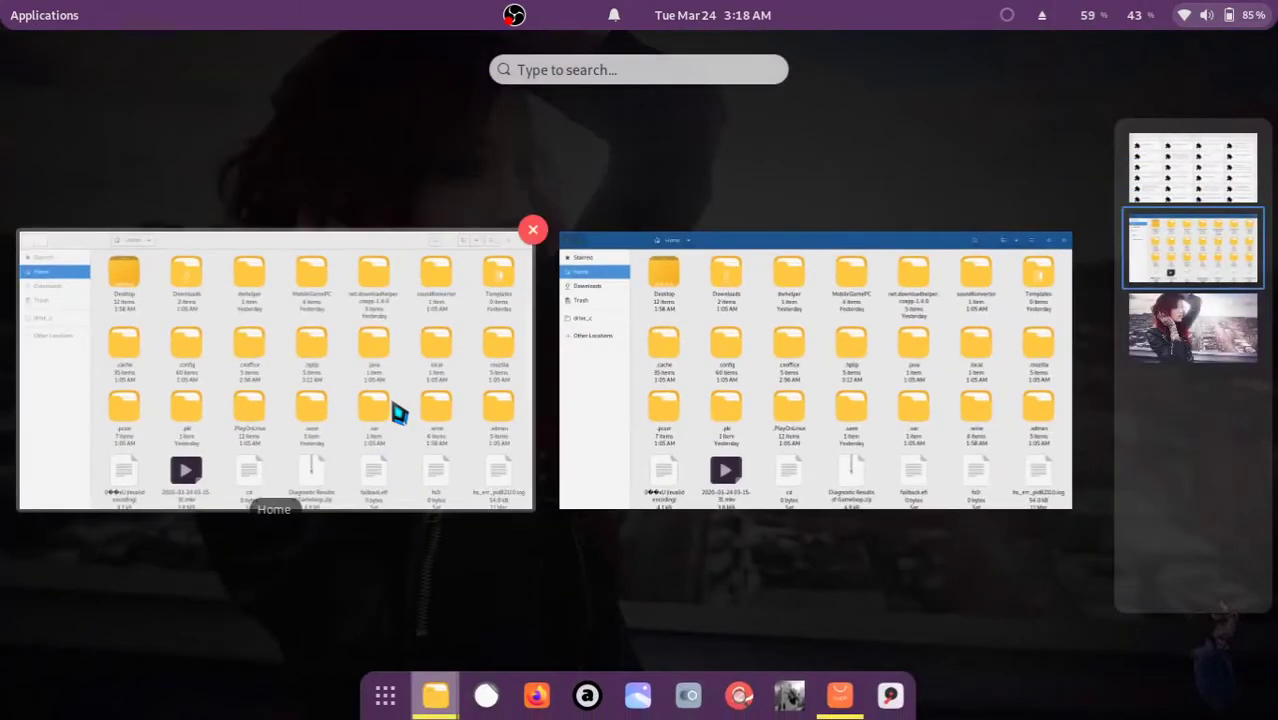
key("super")
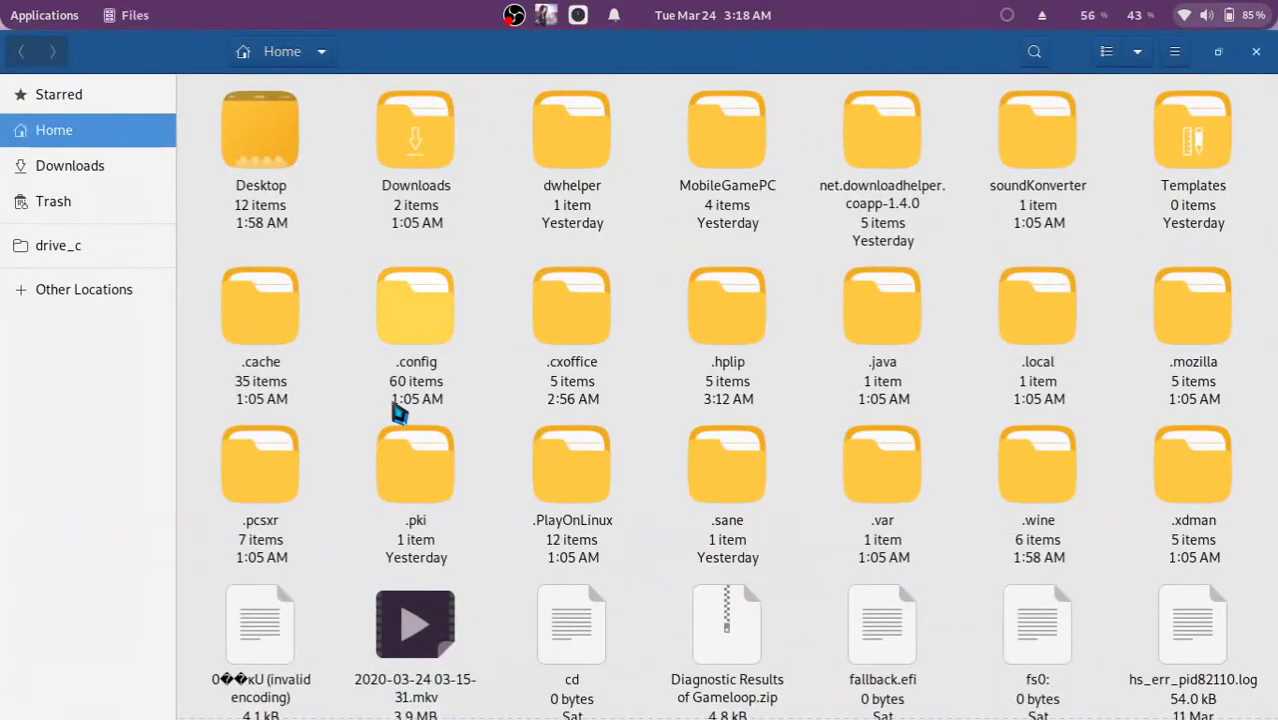
- Close the Files windows and browse the store's shell extensions as far as Pomodoro
key("ctrl+q")
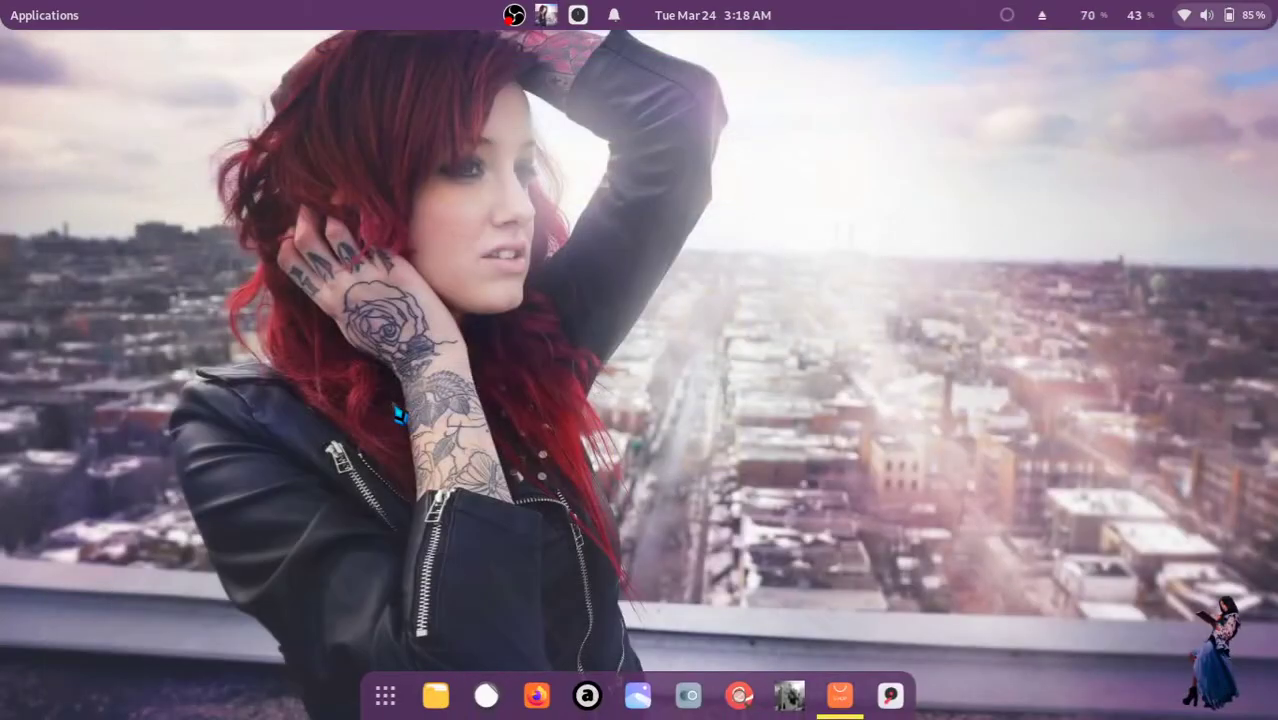
key("alt+Tab")
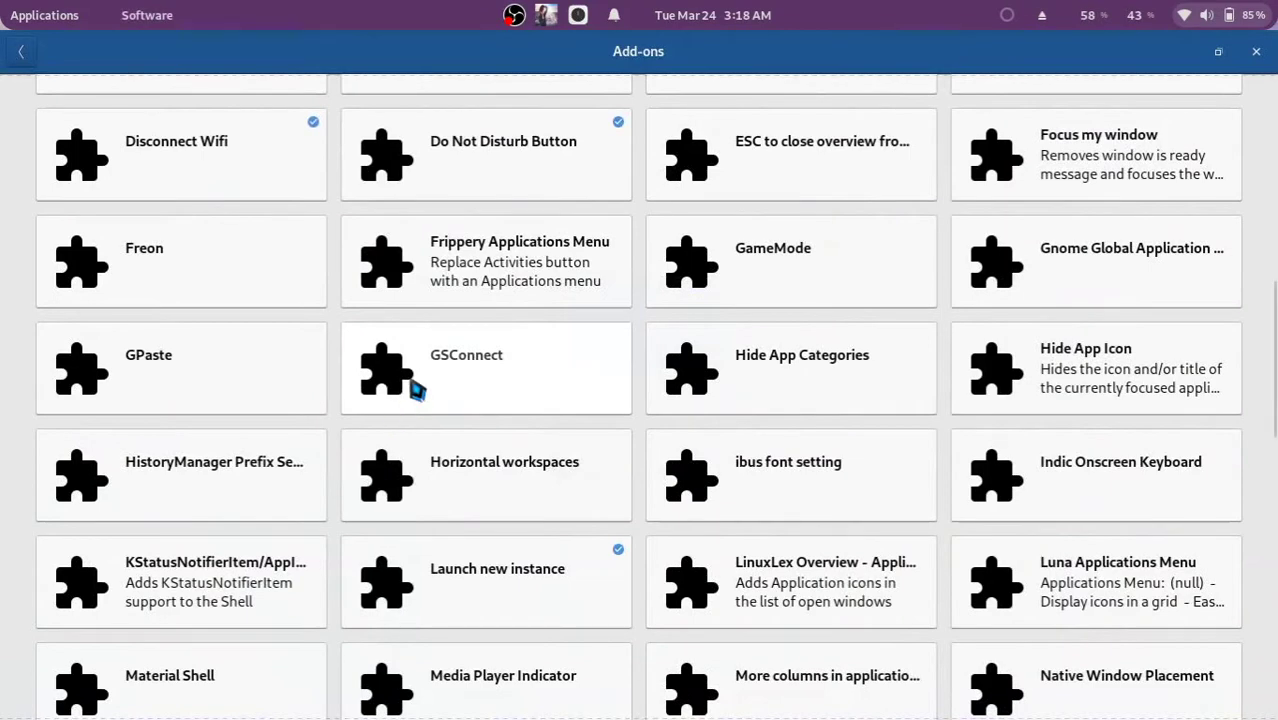
scroll(430, 456, "down", 3)
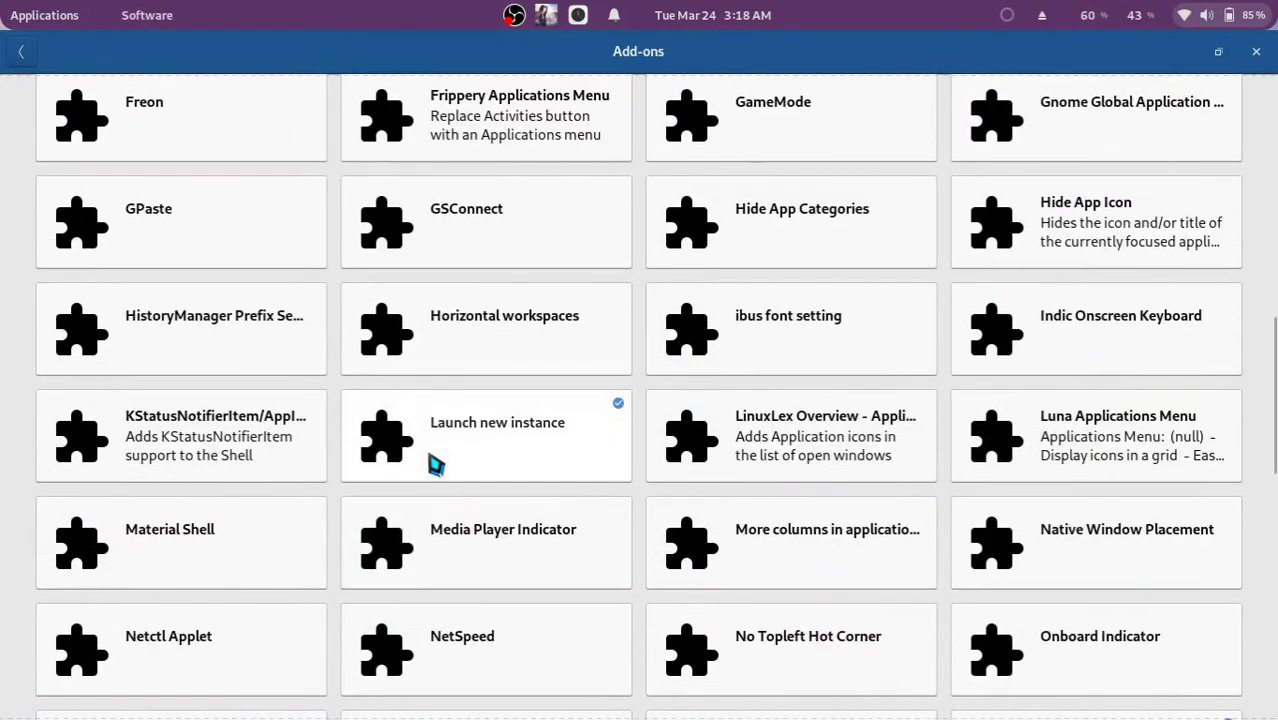
scroll(436, 463, "down", 4)
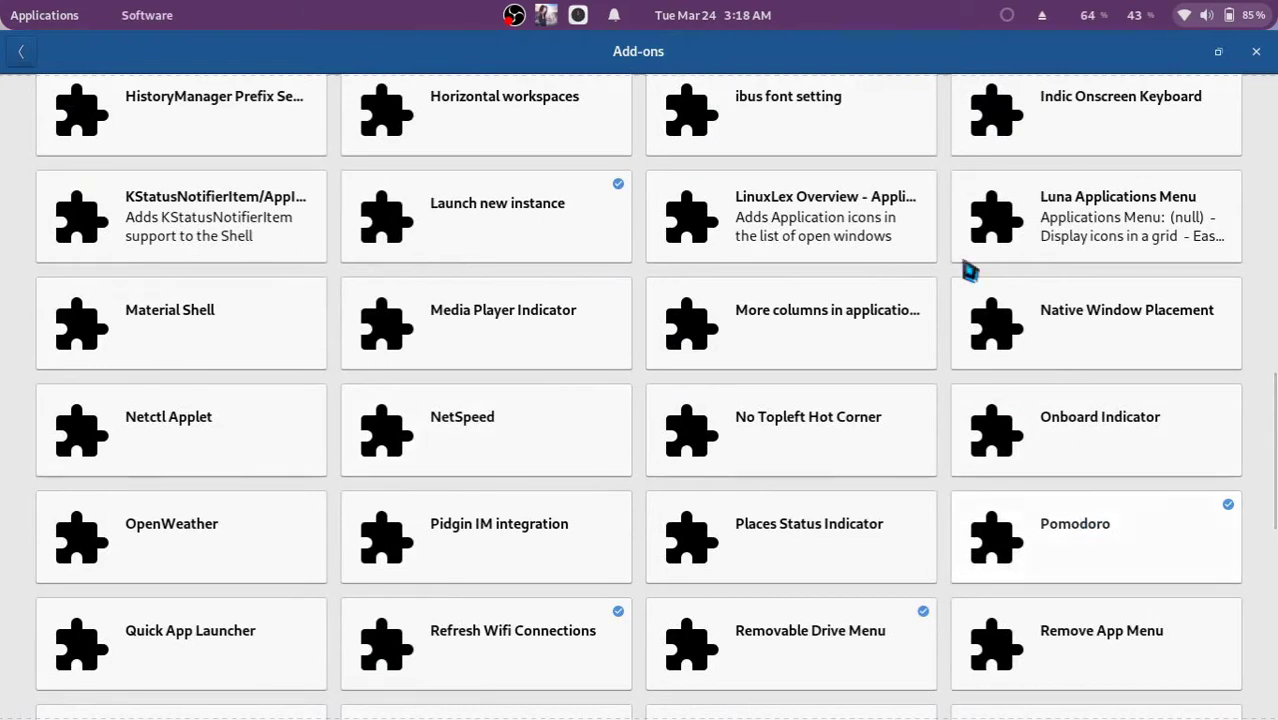
- Inspect the Pomodoro timer's options and the Removable Drive Menu's options in the desktop's top bar
left_click(1008, 16)
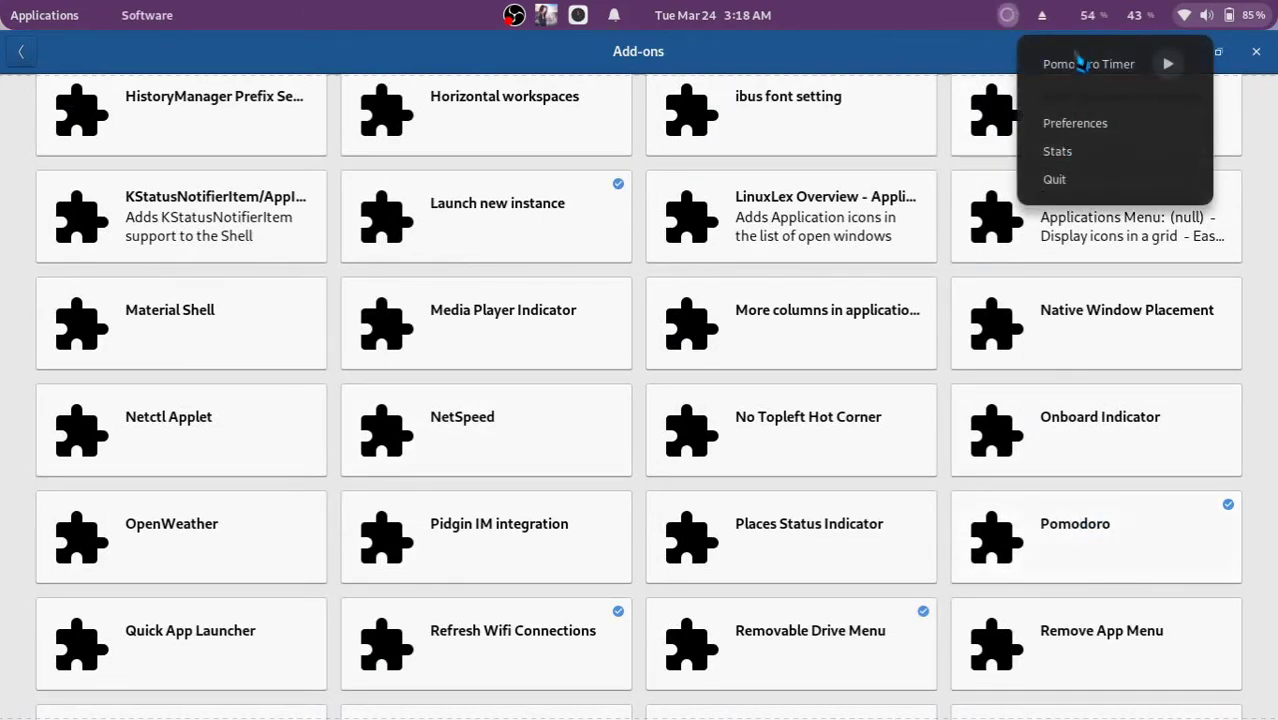
left_click(1008, 16)
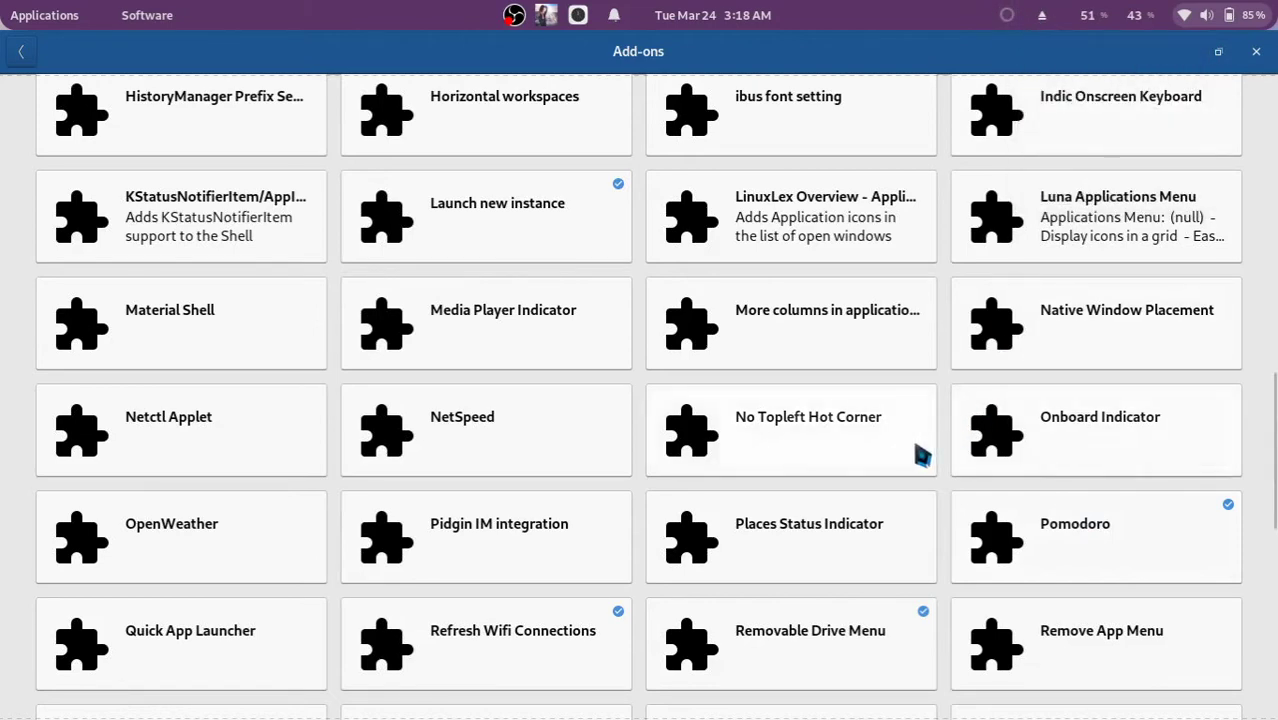
scroll(880, 470, "down", 1)
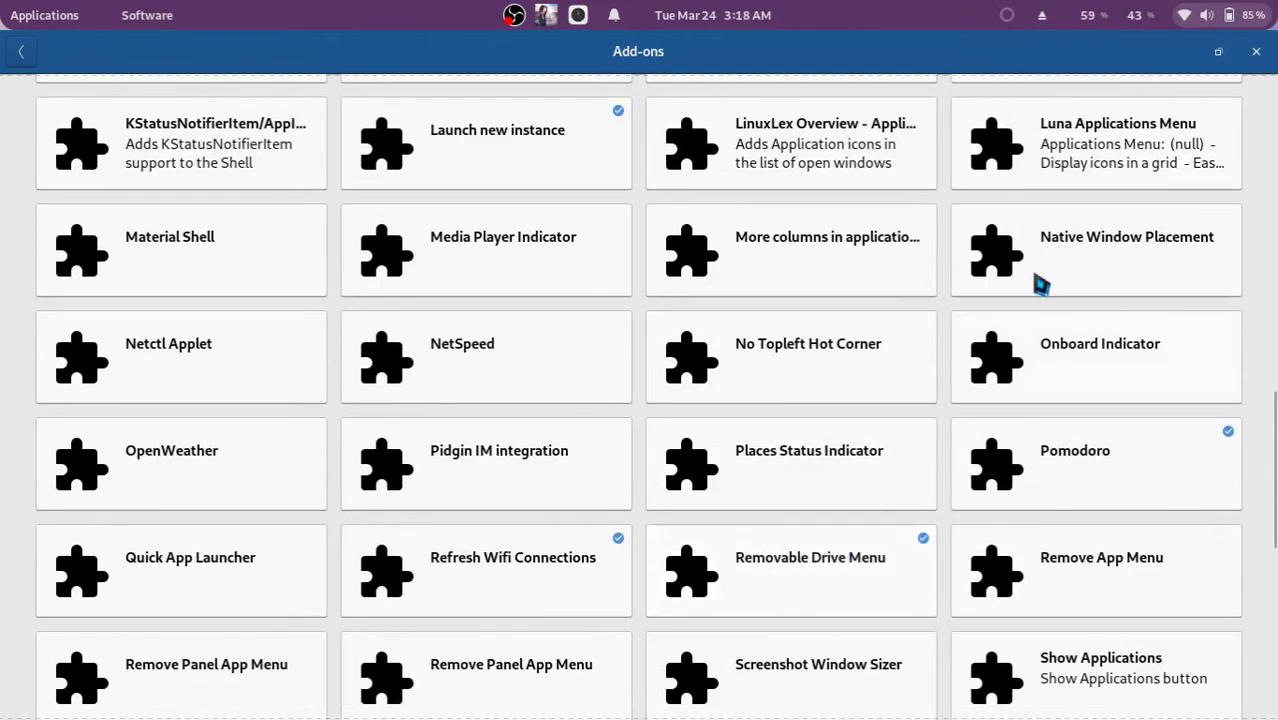
left_click(1041, 18)
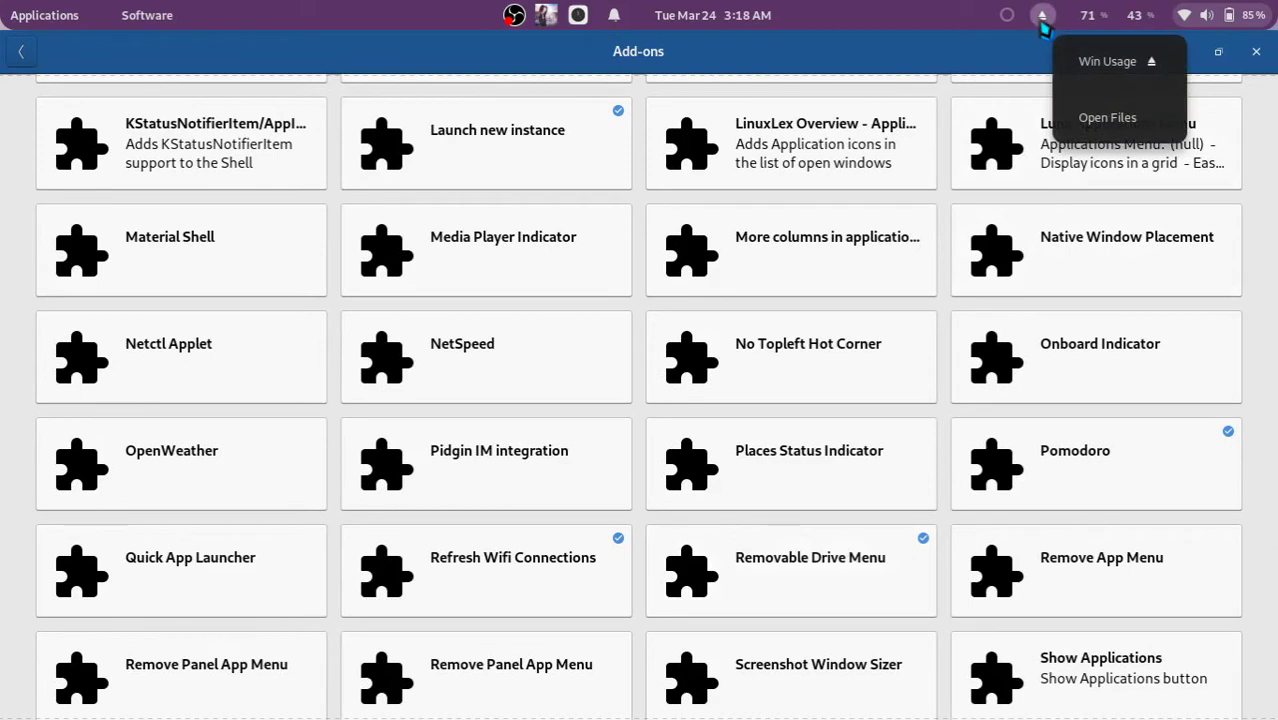
left_click(1041, 24)
mouse_move(880, 714)
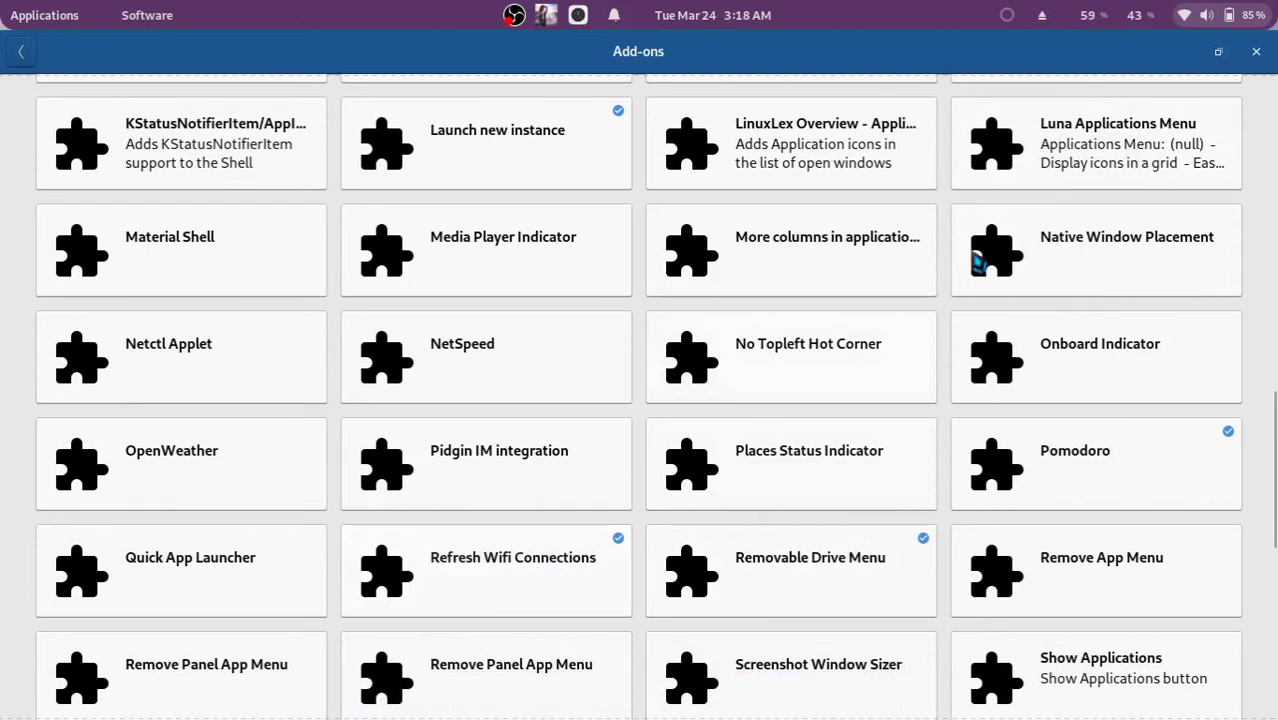
- Examine the refresh control in the Wi-Fi network selection dialog and cancel without connecting to a network
left_click(1238, 18)
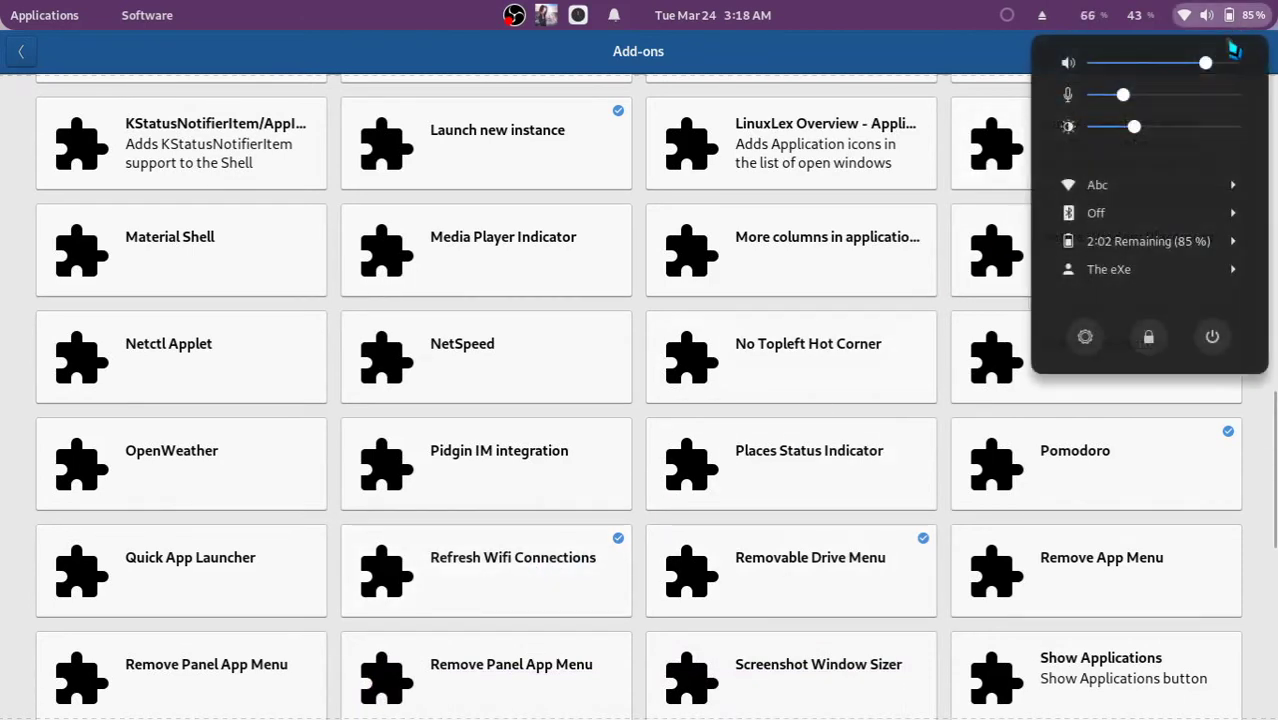
left_click(1140, 186)
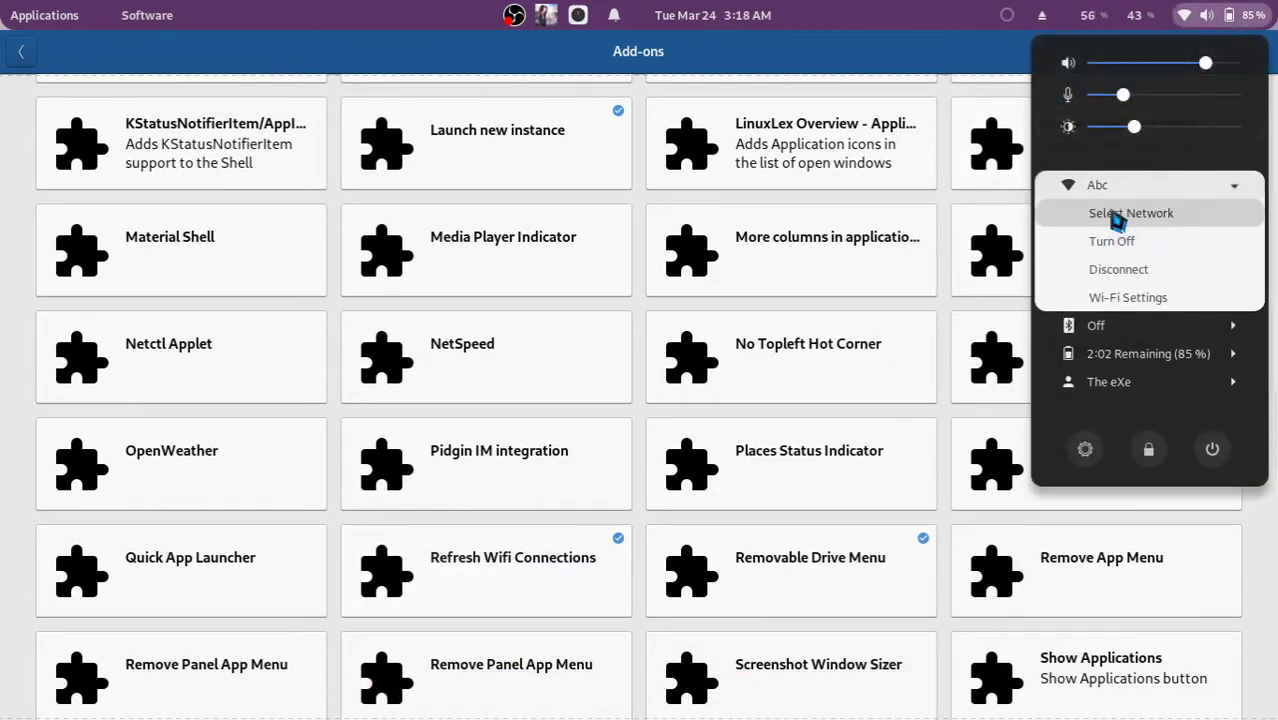
left_click(1076, 216)
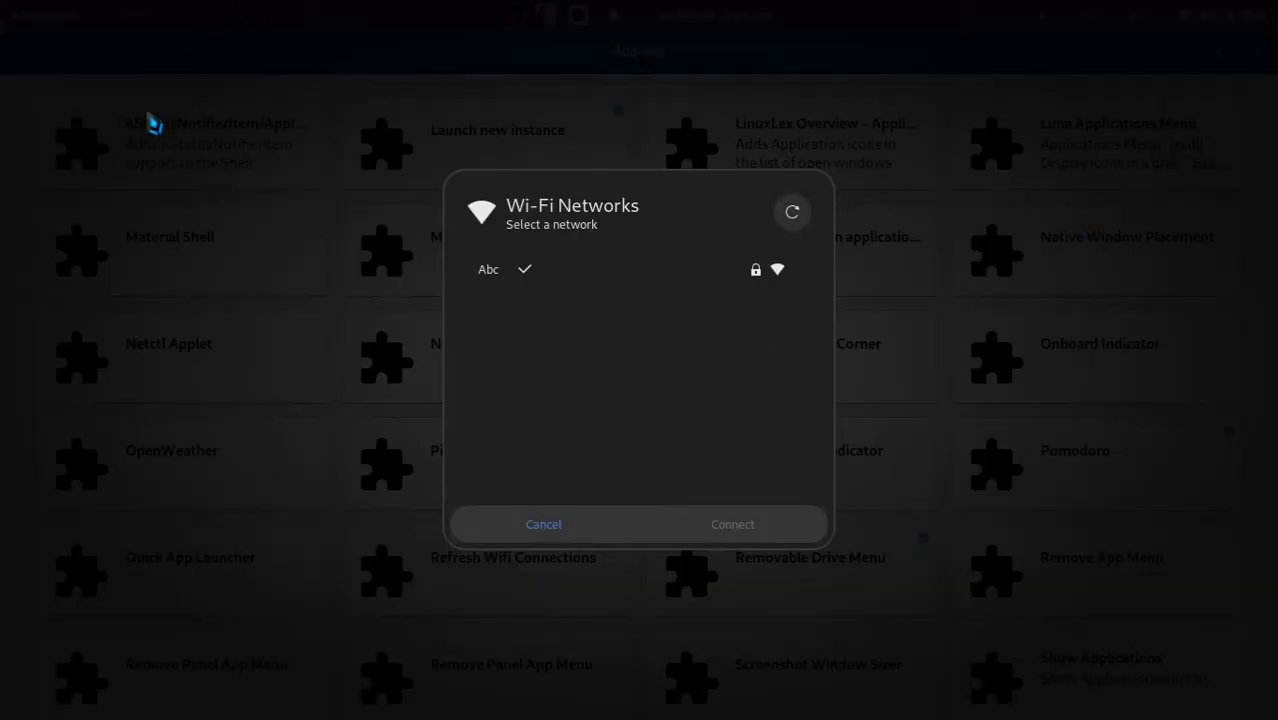
left_click(514, 539)
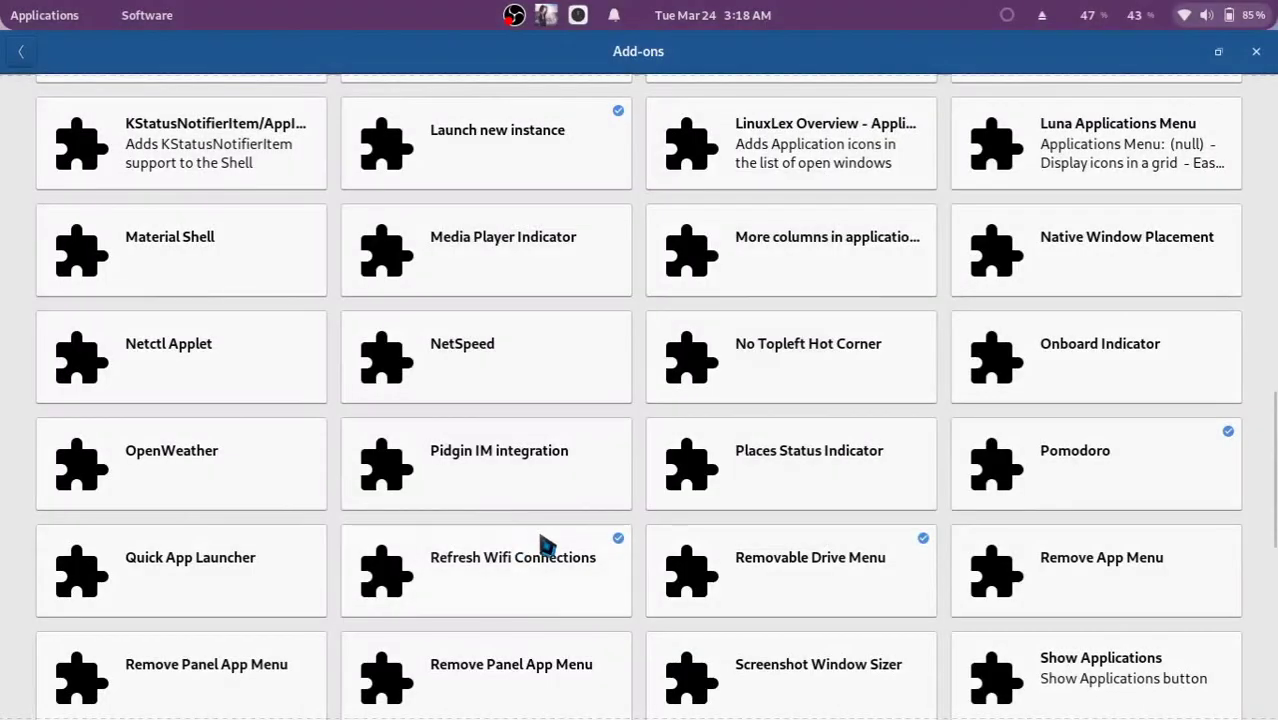
- Browse to the system-monitor extension and inspect its expanded resource and disk usage display
scroll(540, 540, "down", 5)
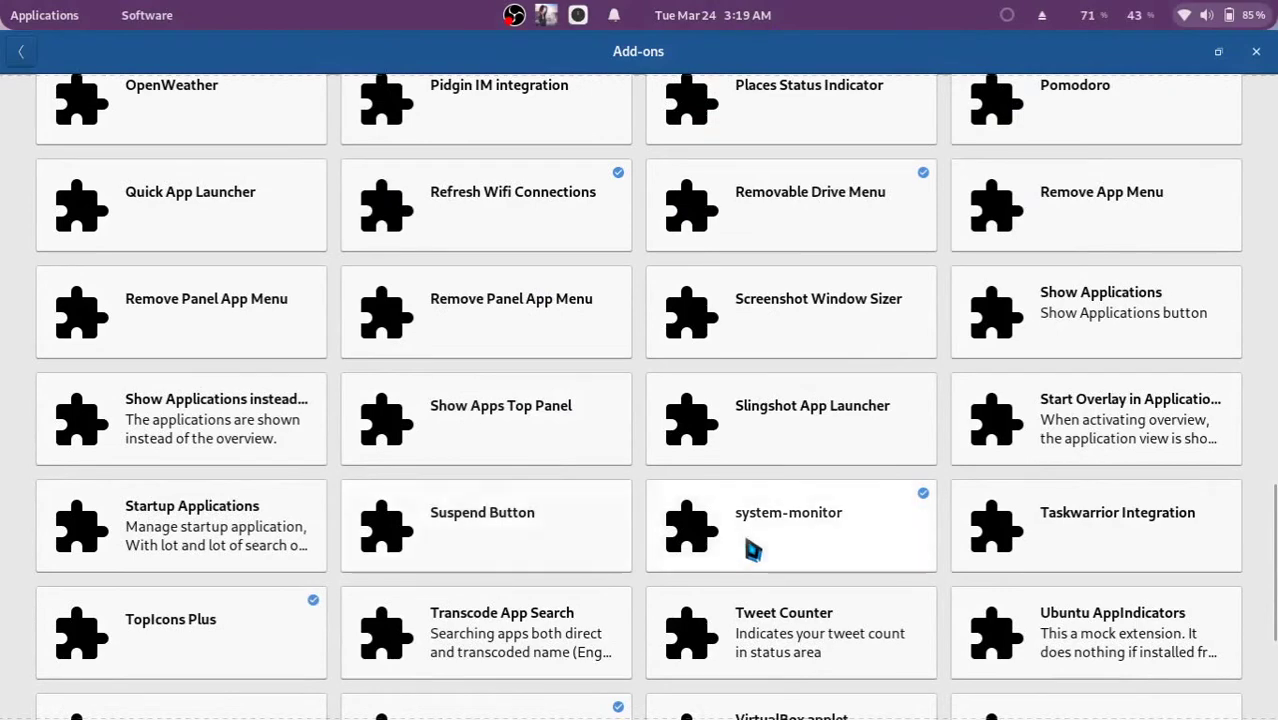
left_click(1099, 18)
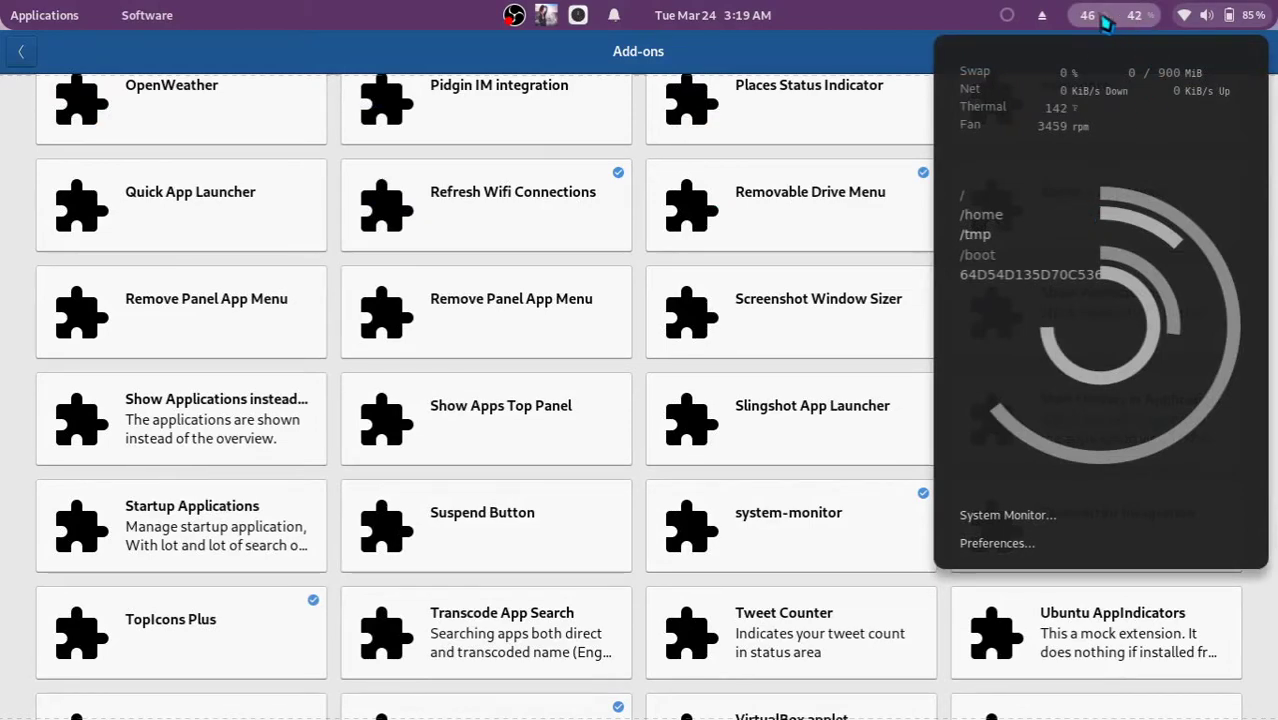
left_click(890, 386)
- Browse to TopIcons Plus and inspect the alarm clock tray icon's options on the empty workspace
scroll(847, 405, "down", 5)
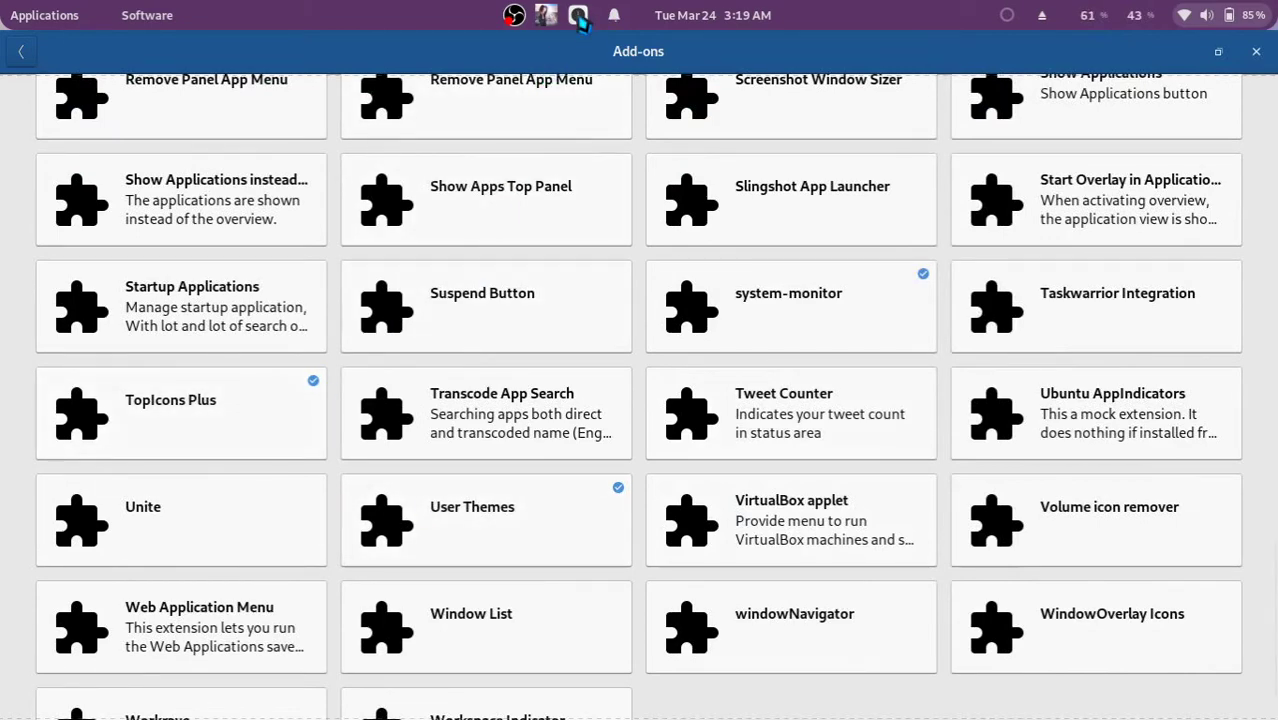
key("ctrl+alt+Down")
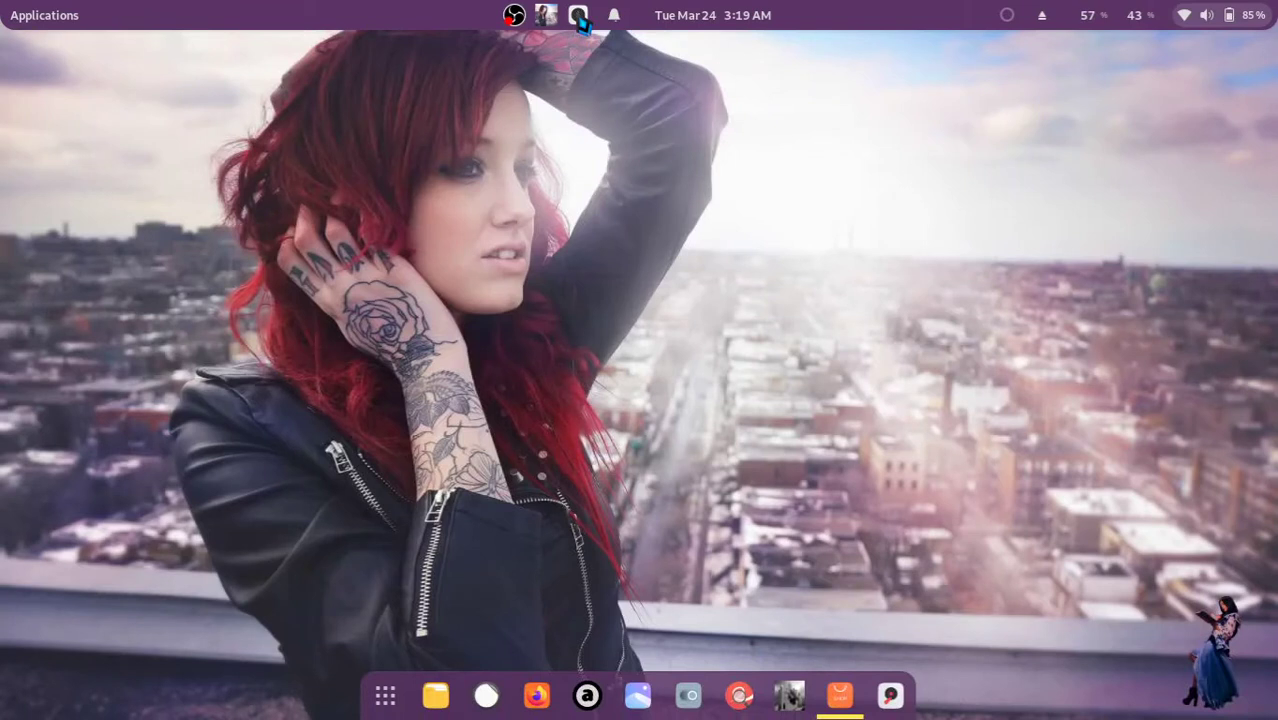
left_click(579, 17)
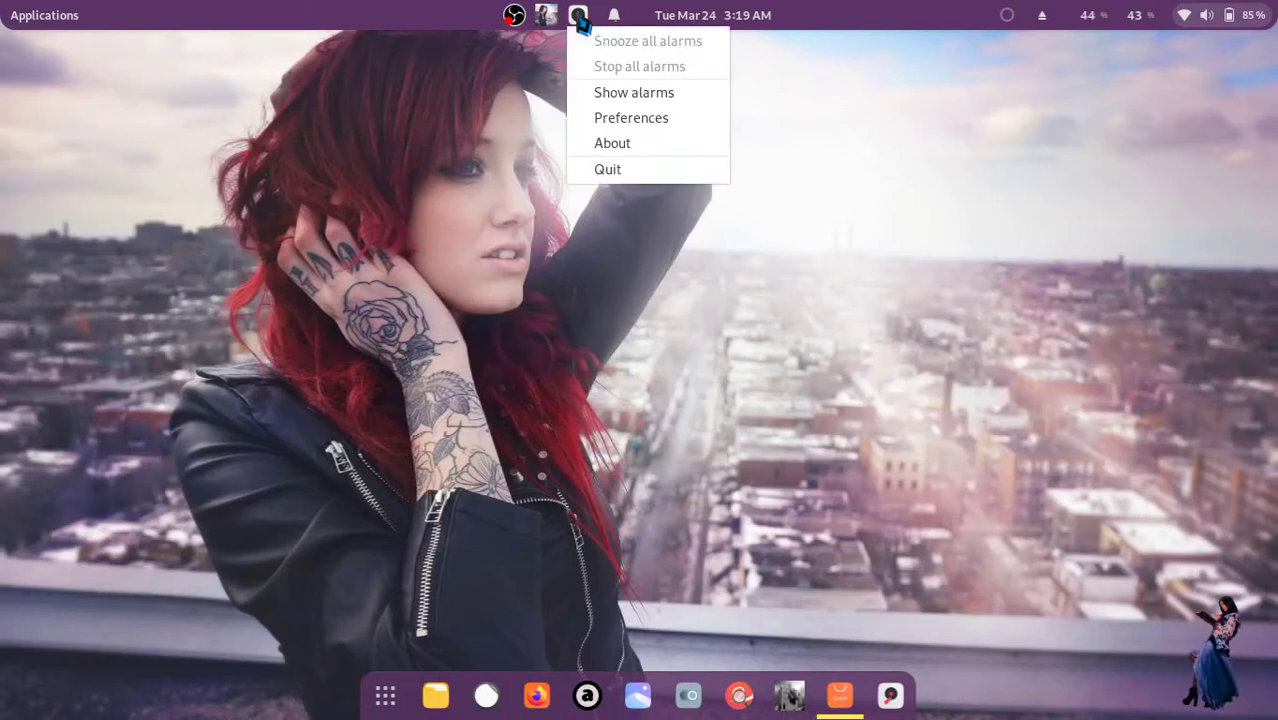
left_click(547, 28)
- Change the desktop wallpaper to the next image three times with the wallpaper changer's tray icon
left_click(547, 28)
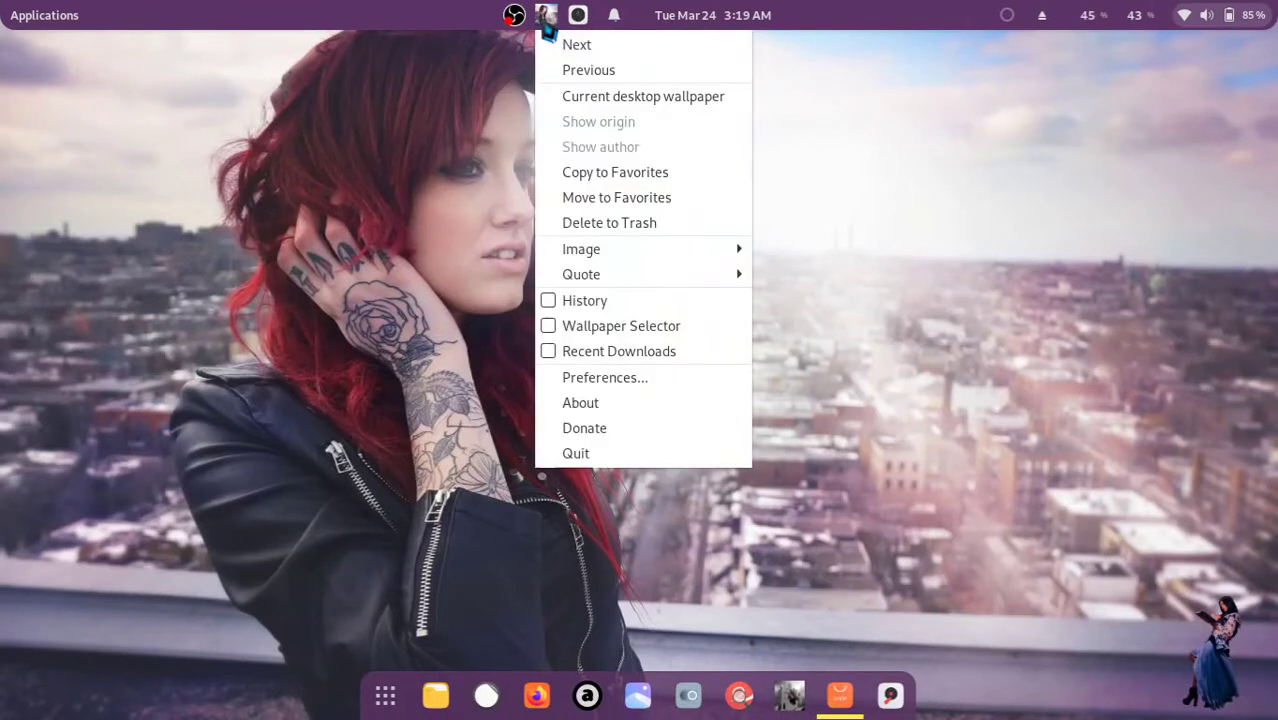
left_click(557, 42)
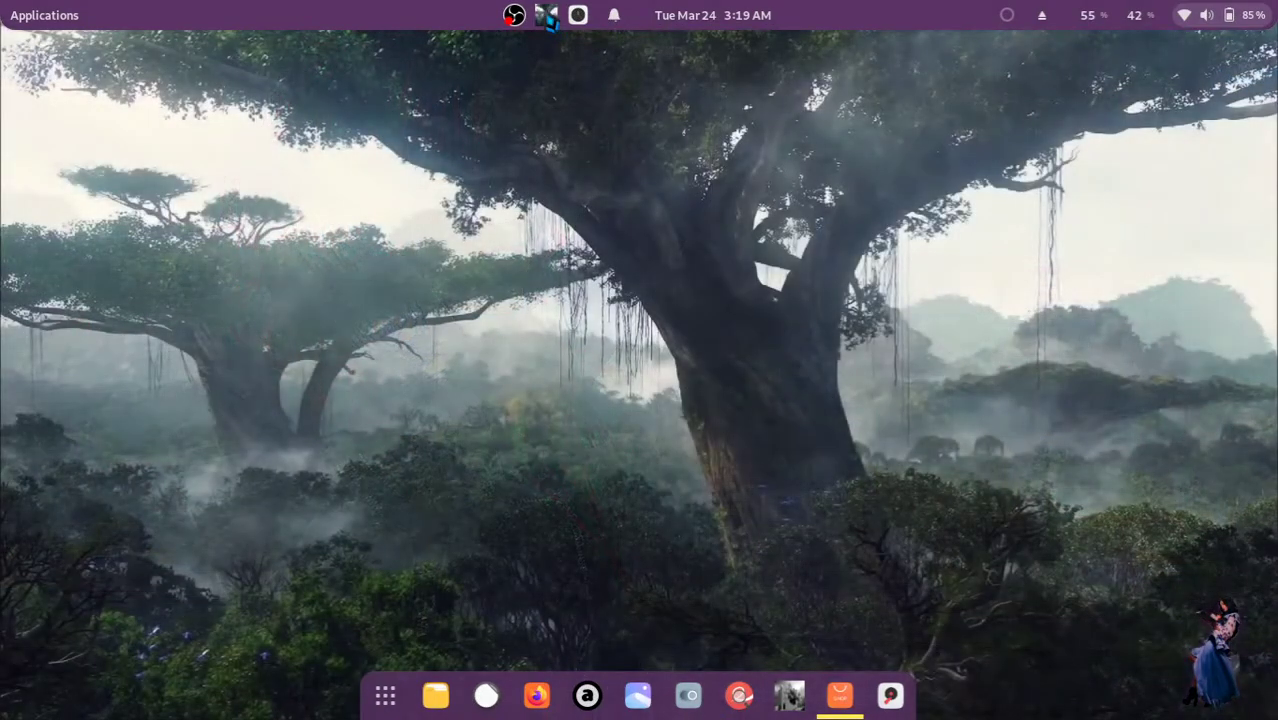
left_click(547, 20)
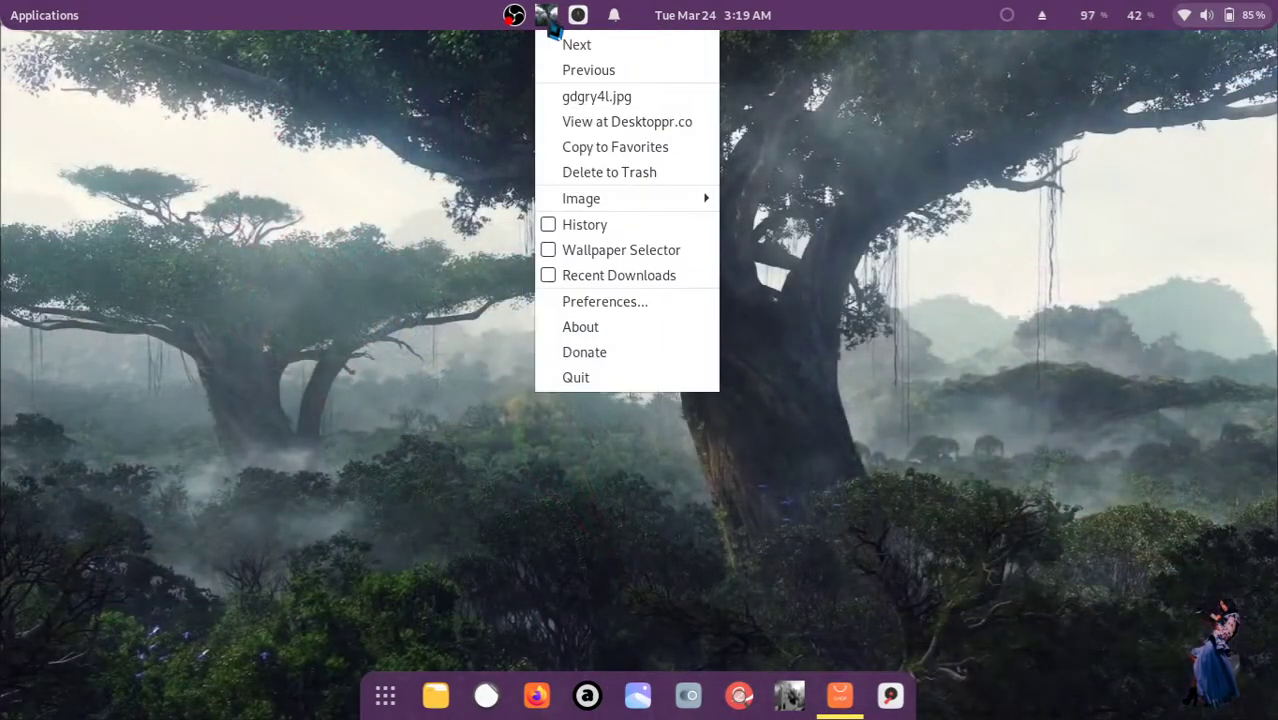
left_click(560, 44)
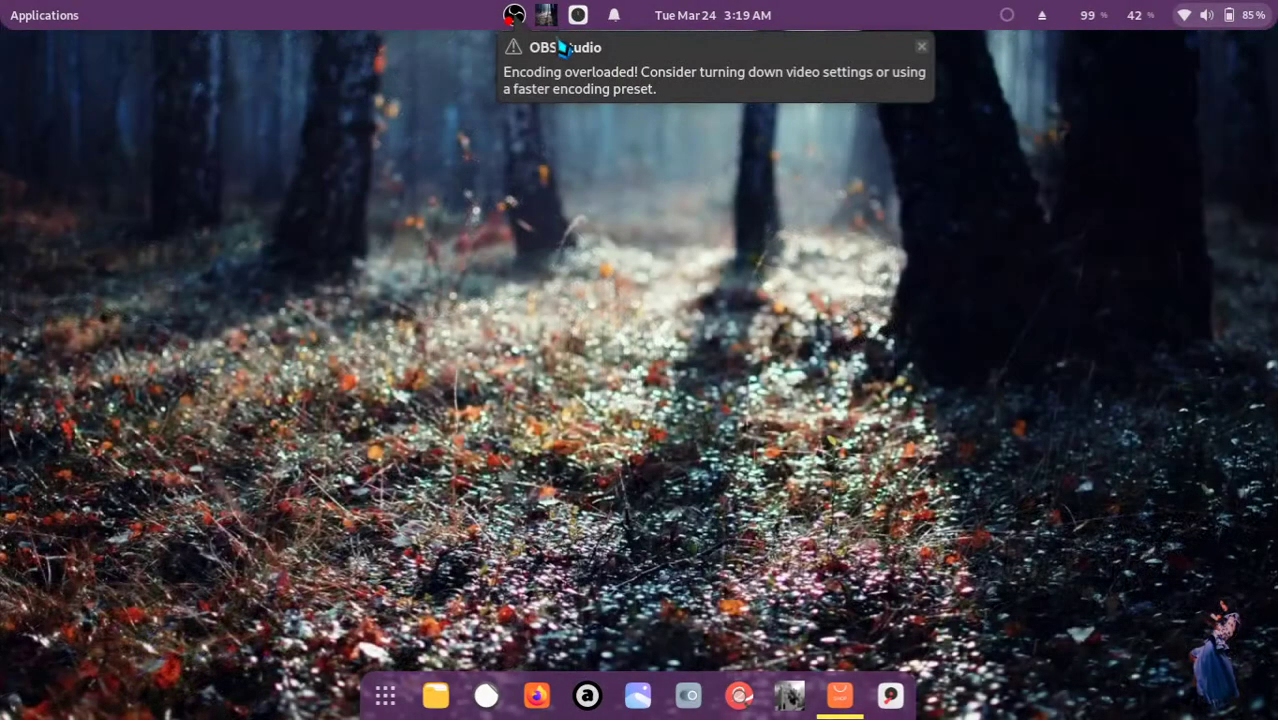
left_click(548, 20)
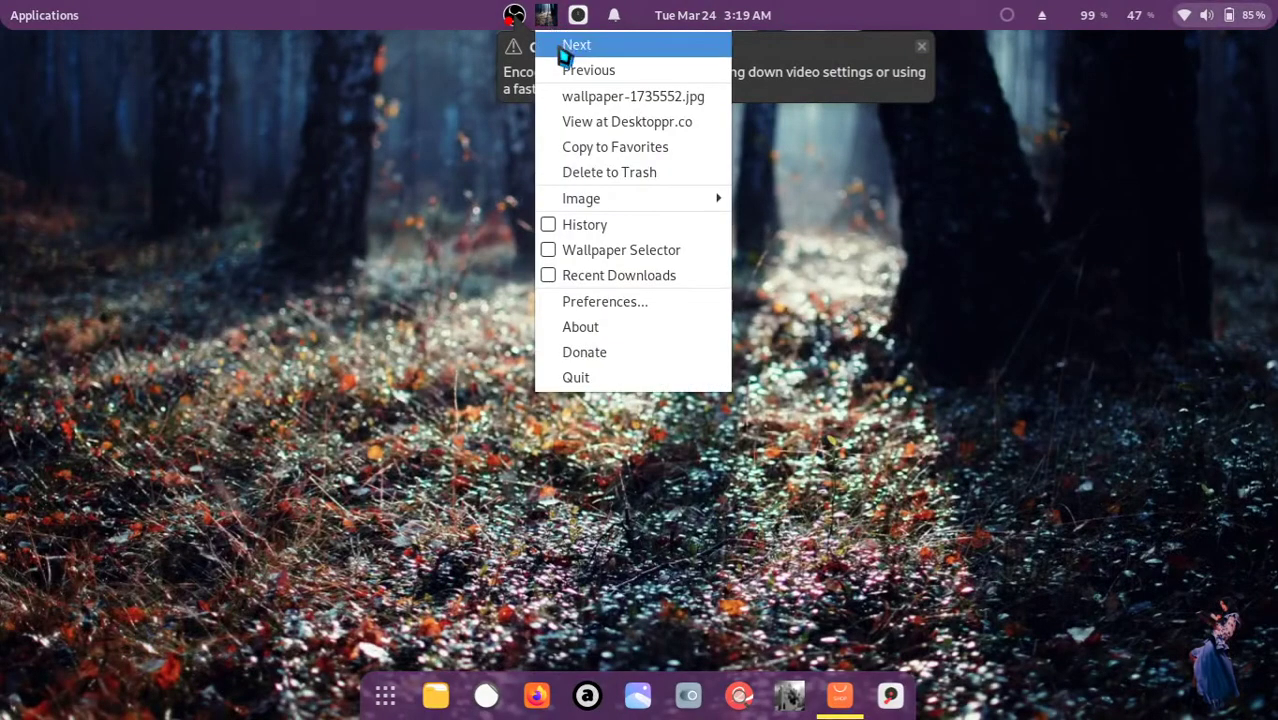
left_click(560, 44)
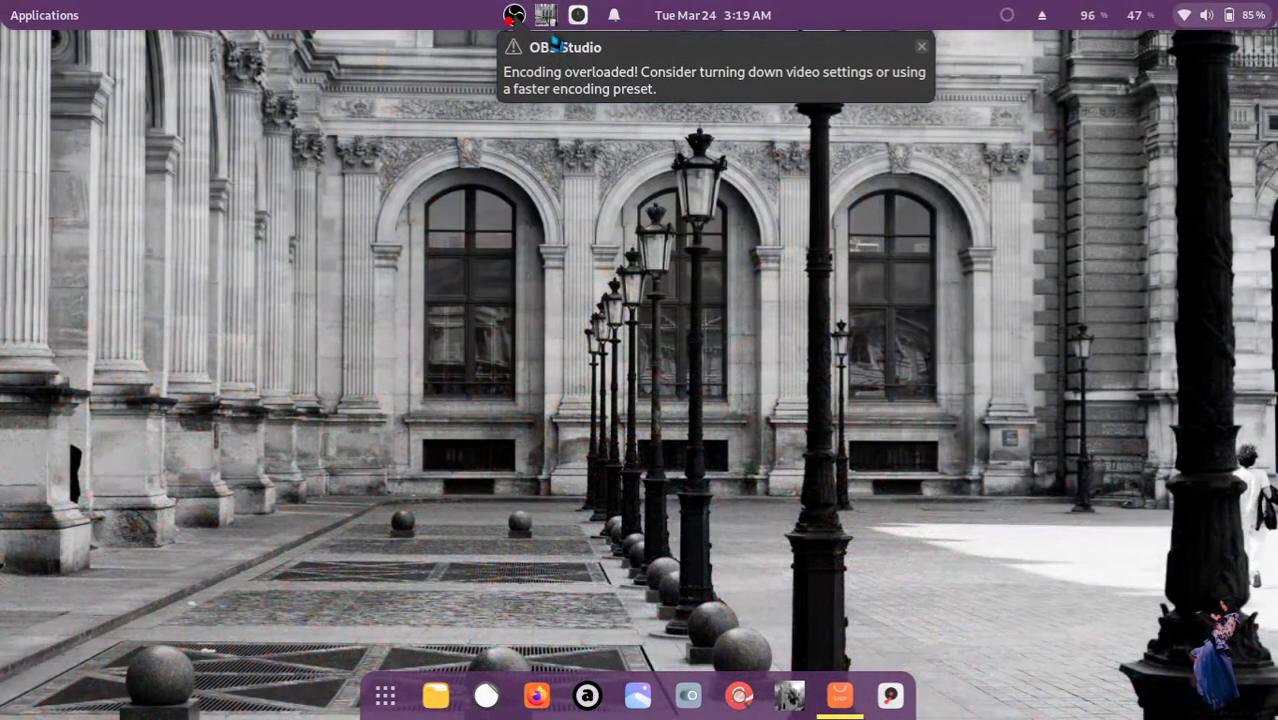
- Show the Wallpaper Selector, set the sunset over the wheat field as the desktop wallpaper, and close the selector
left_click(548, 20)
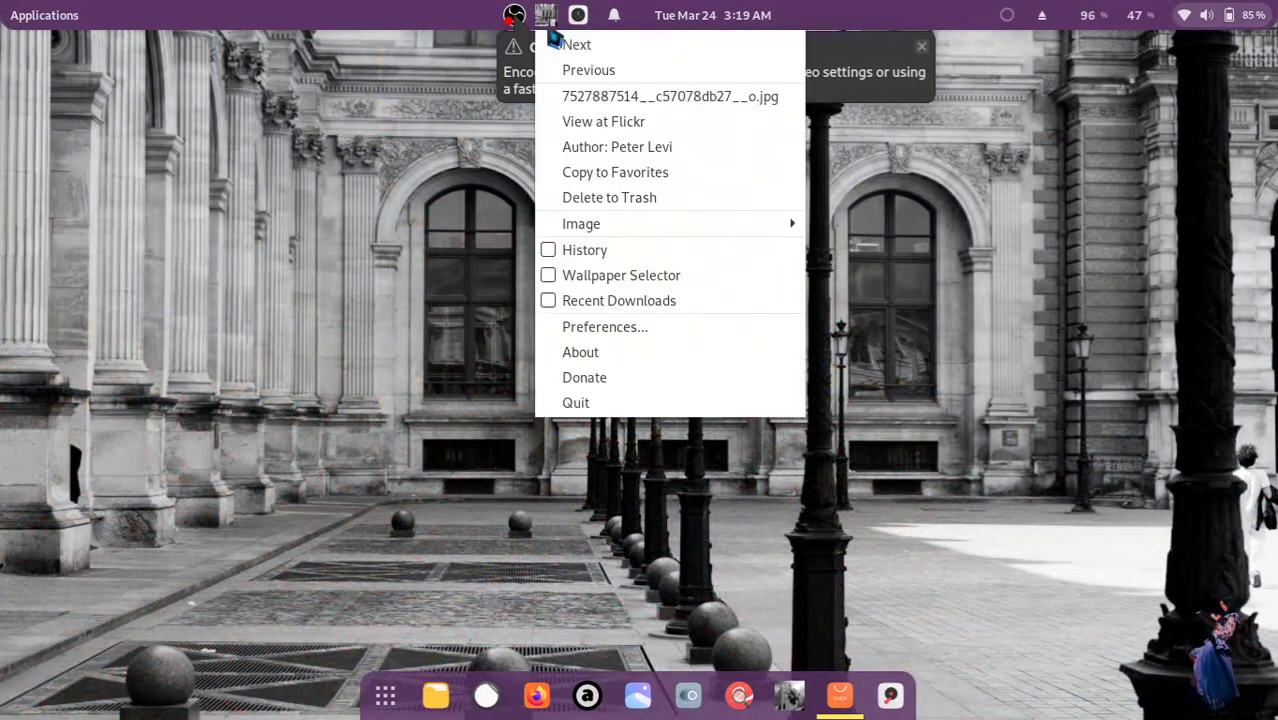
left_click(616, 282)
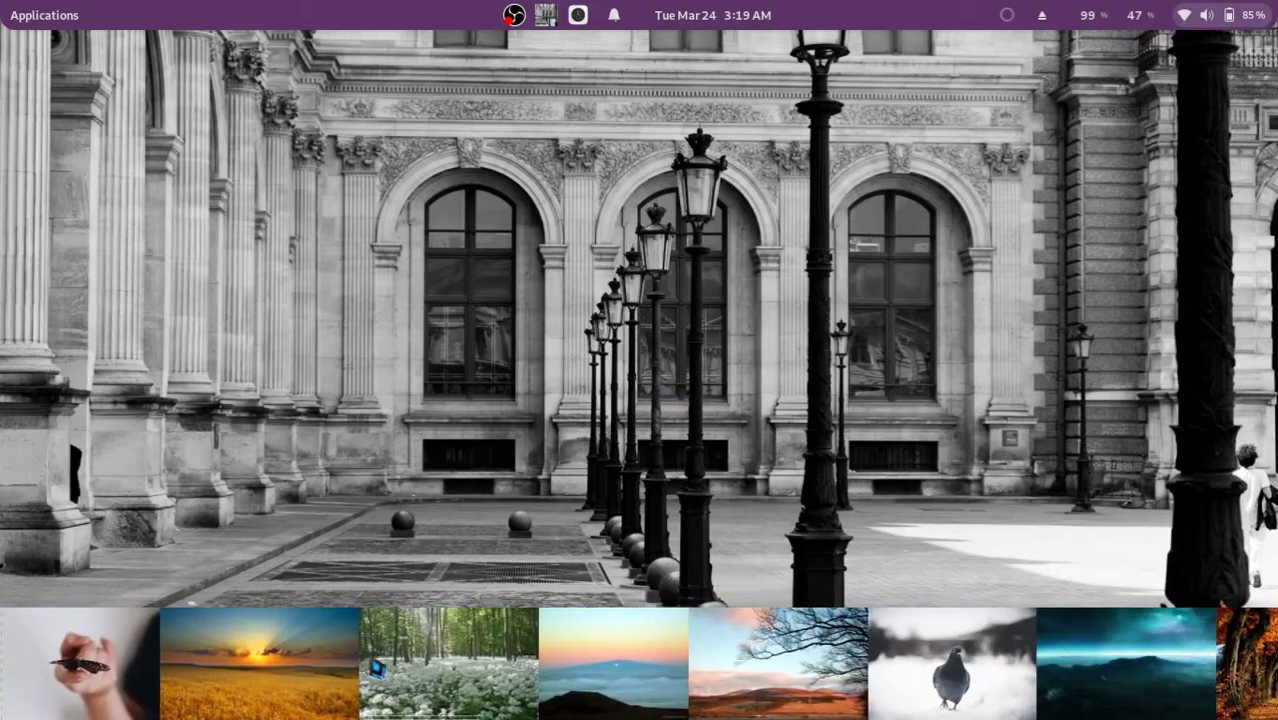
left_click(272, 688)
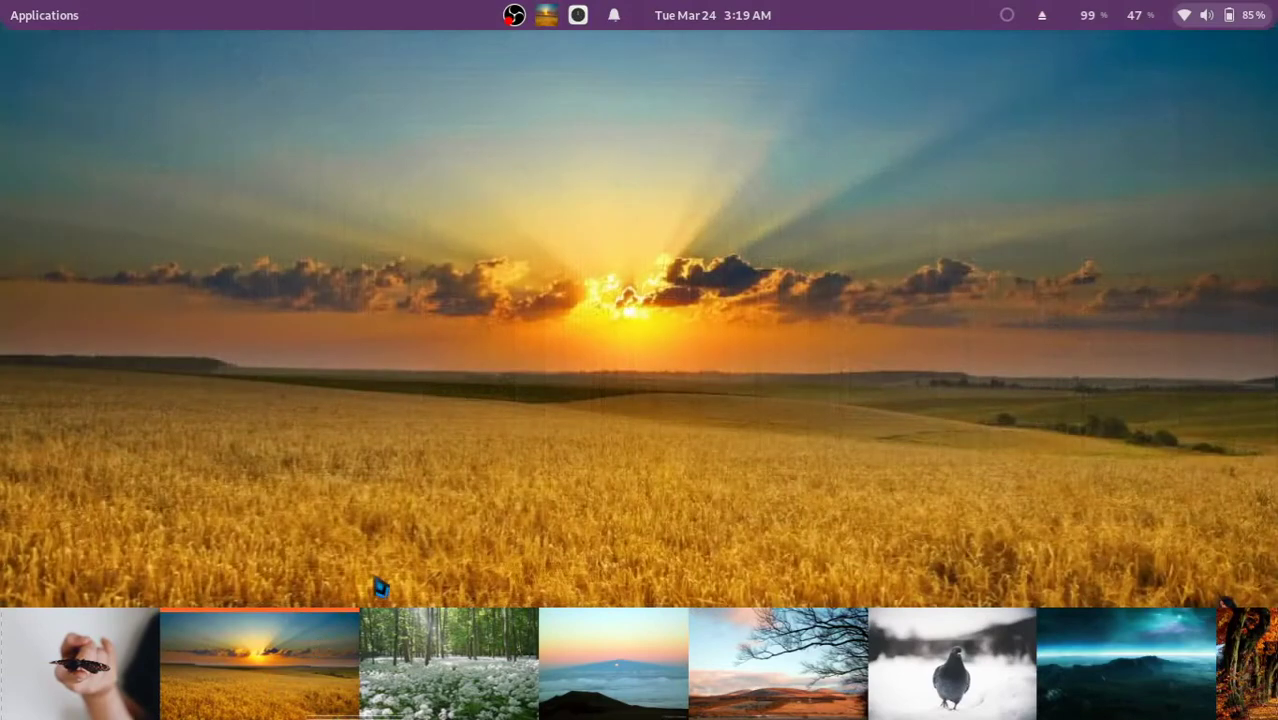
right_click(410, 676)
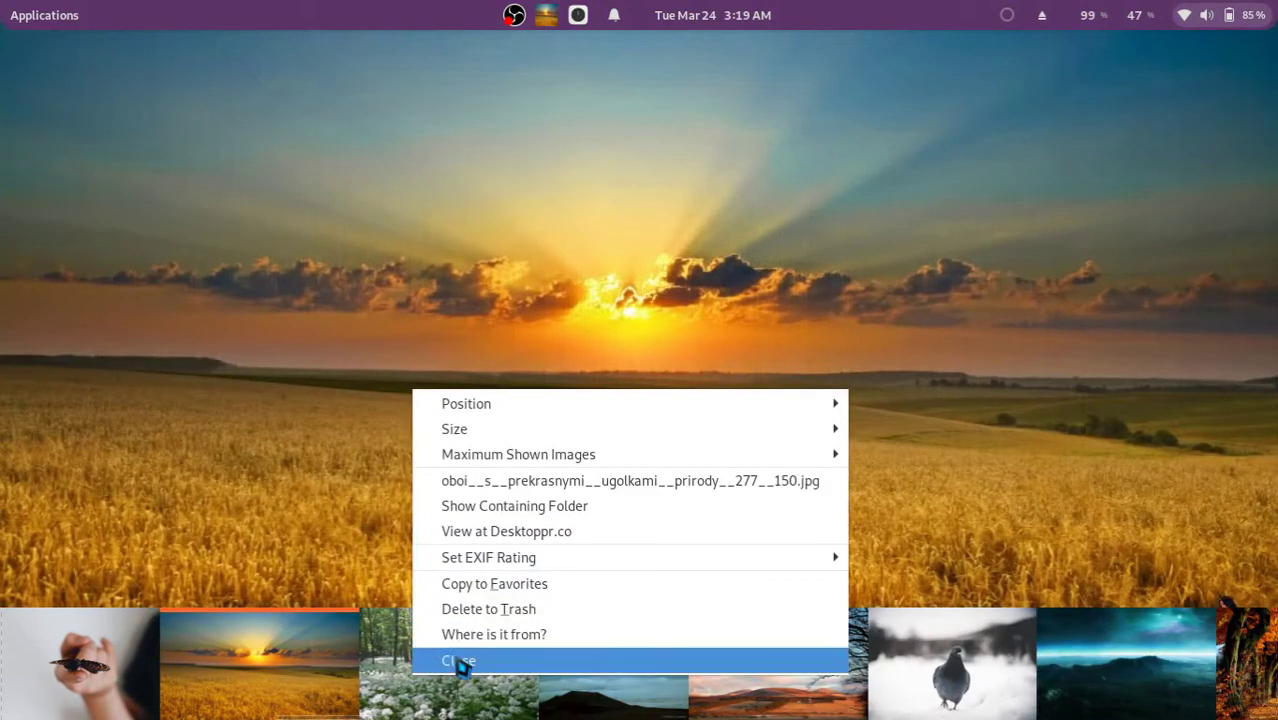
left_click(460, 666)
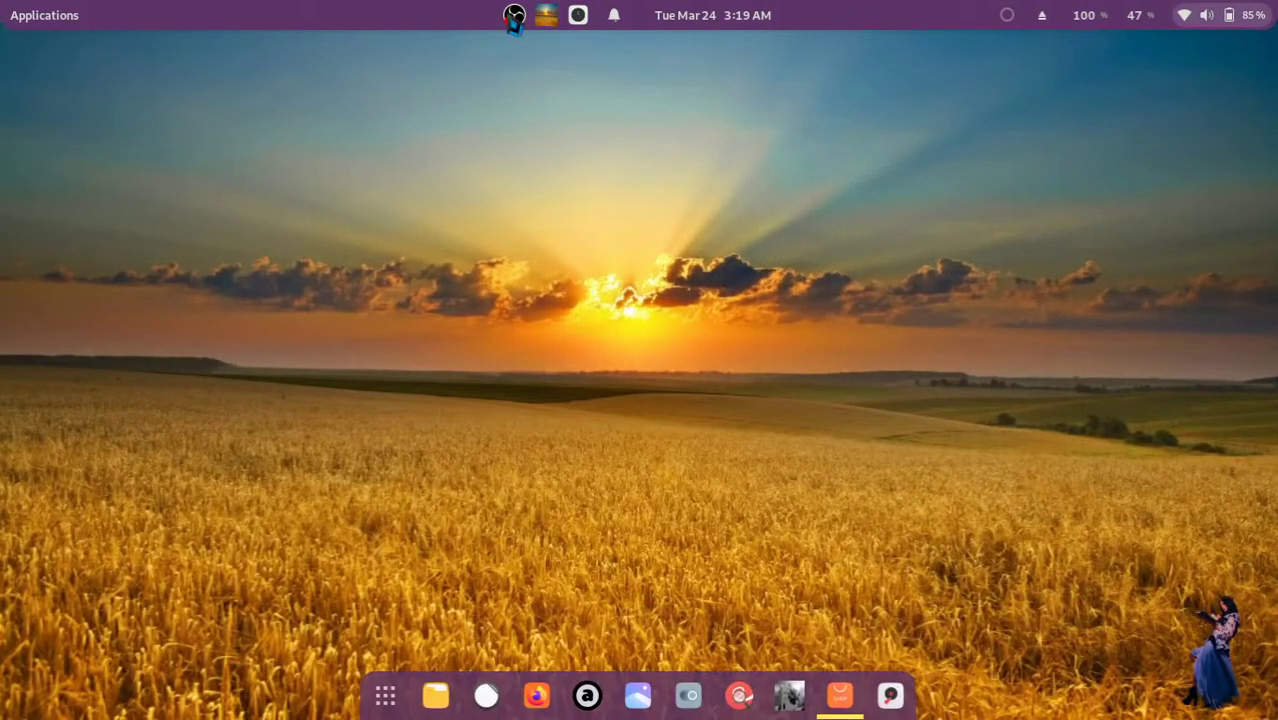
- Check the OBS tray icon, return to the workspace with the extensions list, and browse to its end
left_click(513, 17)
left_click(513, 17)
key("ctrl+alt+Up")
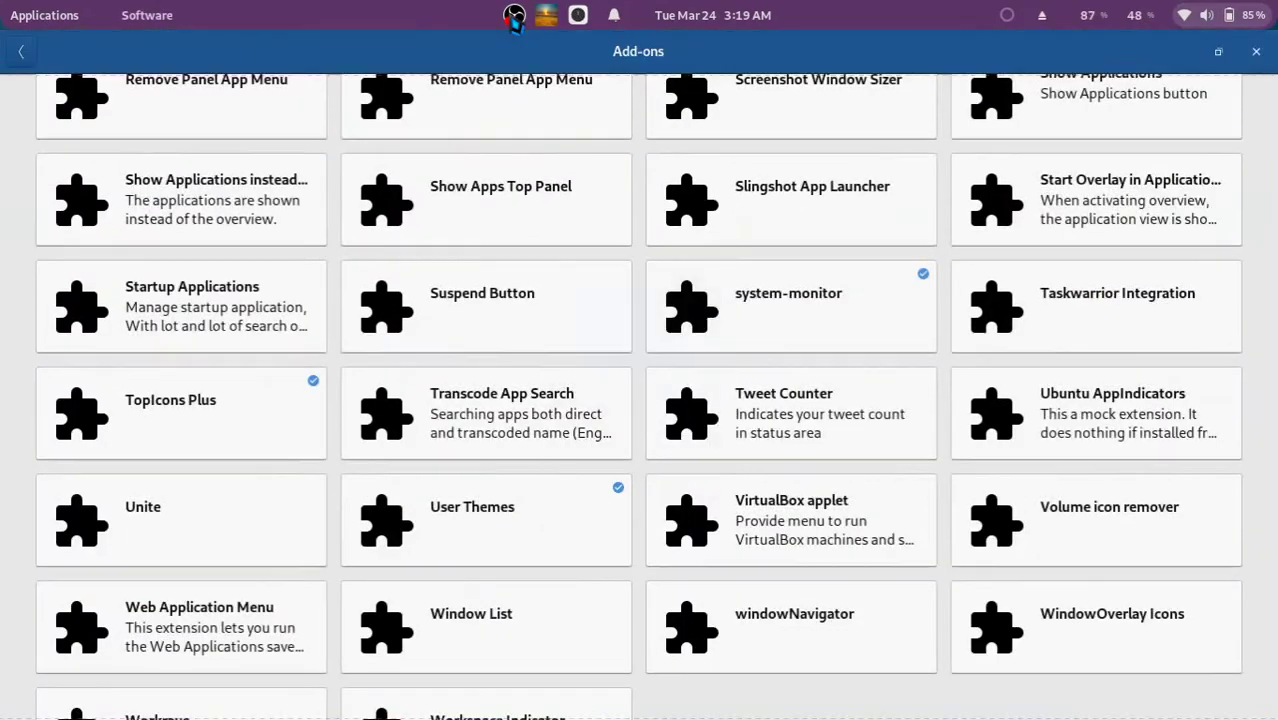
scroll(520, 408, "down", 1)
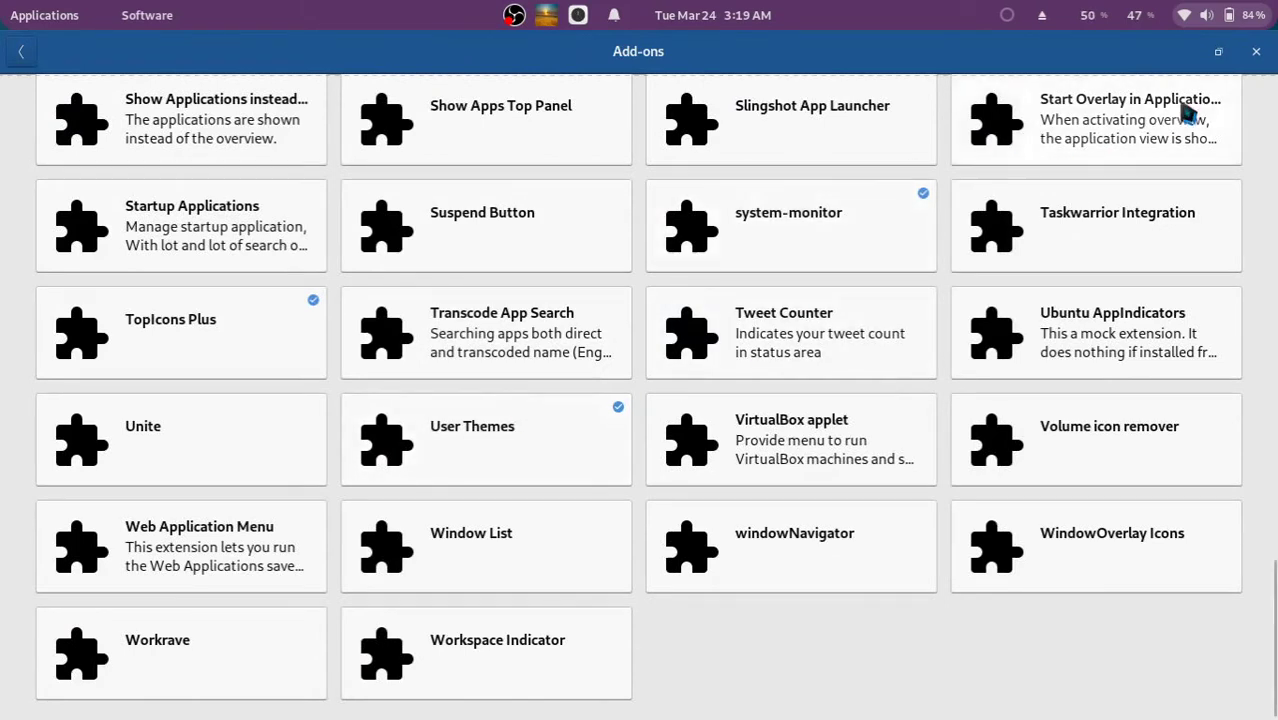
- Close the add-ons list and switch through the open Files, Audacious, Pitivi and GIMP windows
left_click(1256, 51)
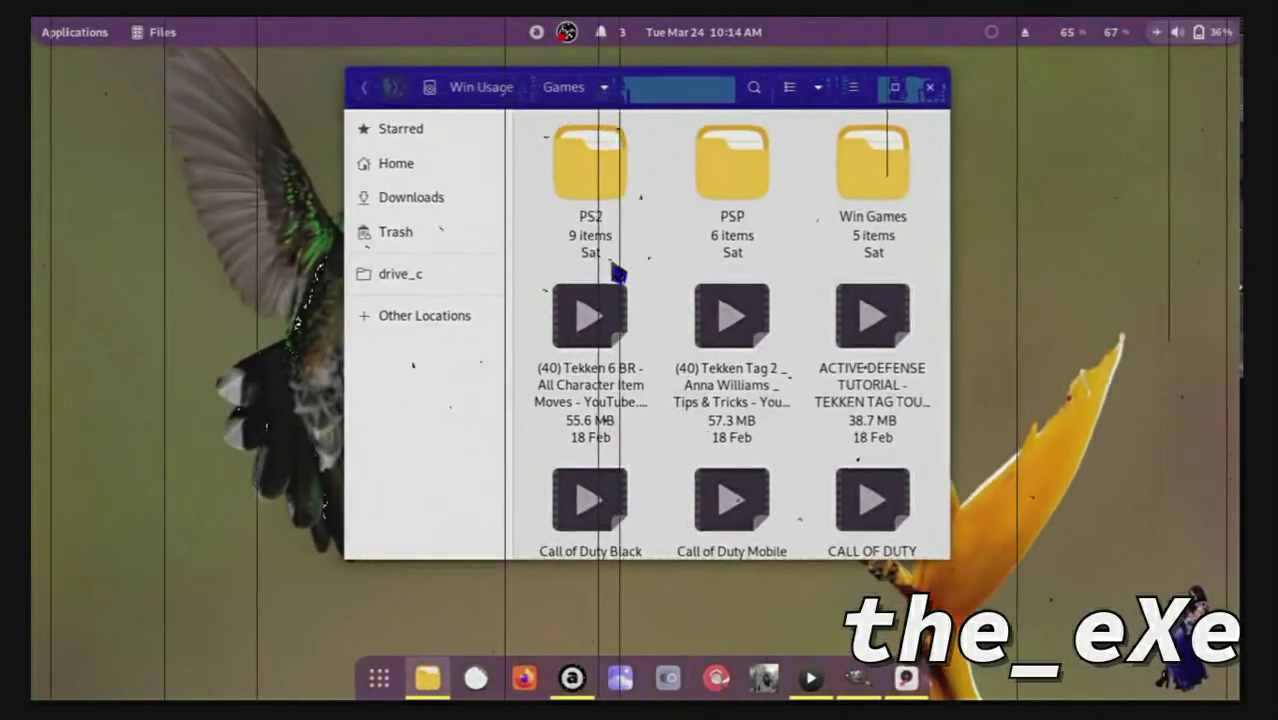
key("alt+Tab")
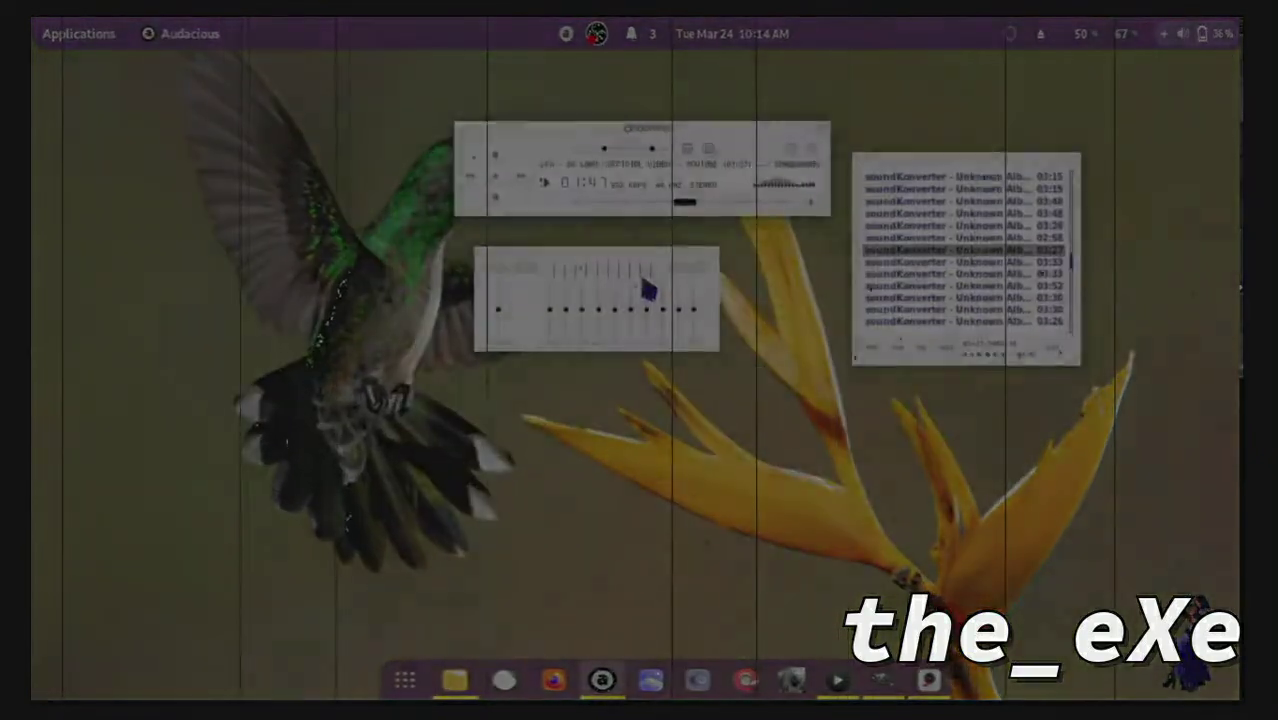
key("alt+Tab")
key("alt+Tab")
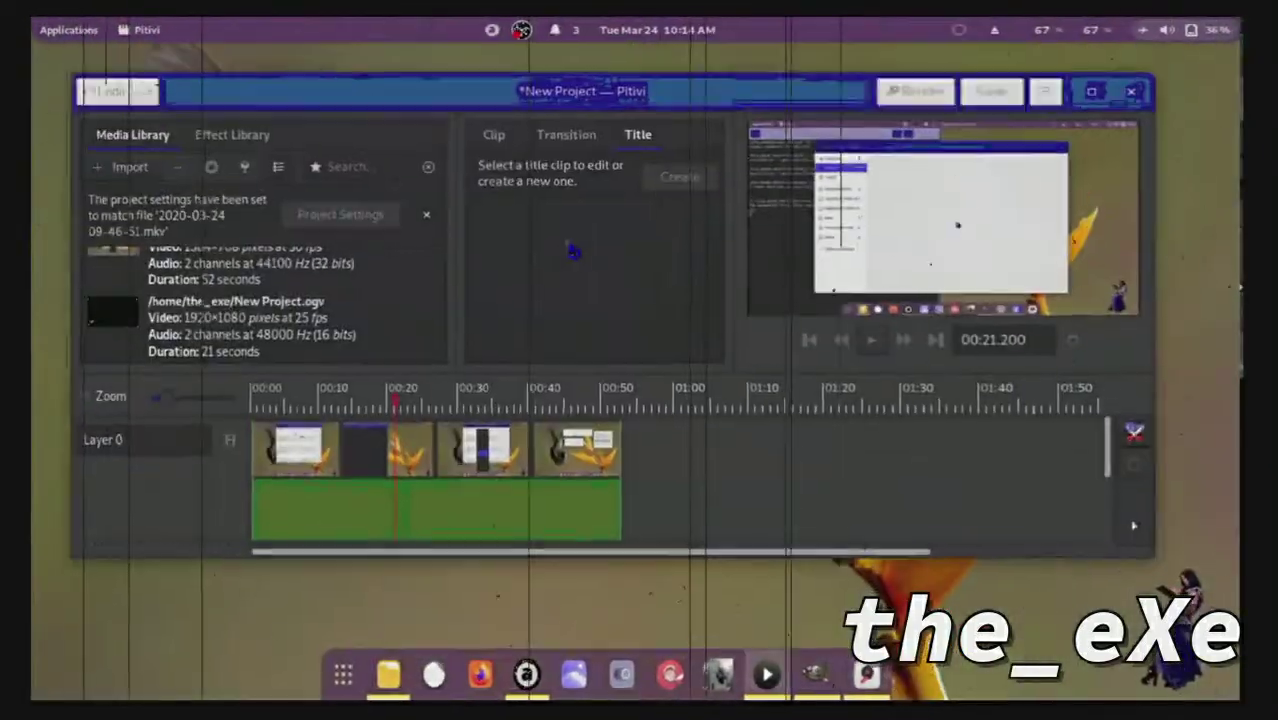
key("alt+Tab")
key("alt+Tab")
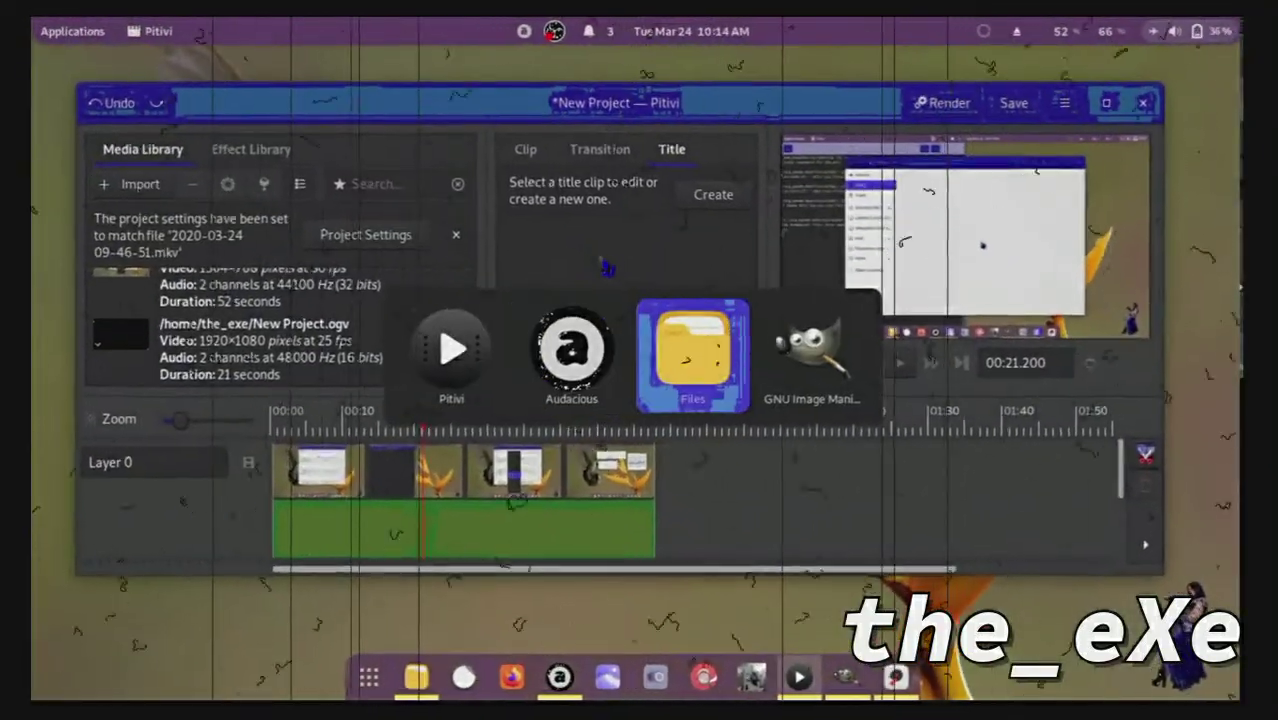
key("alt+Tab")
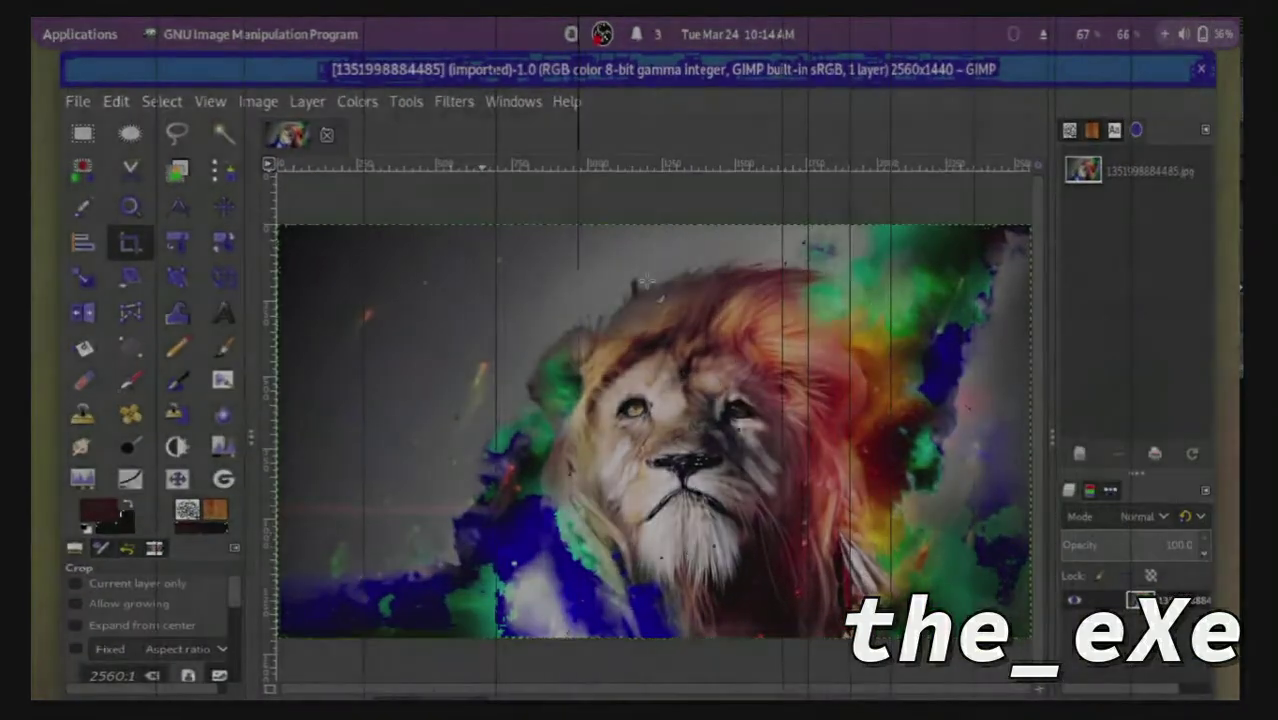
key("alt+Tab")
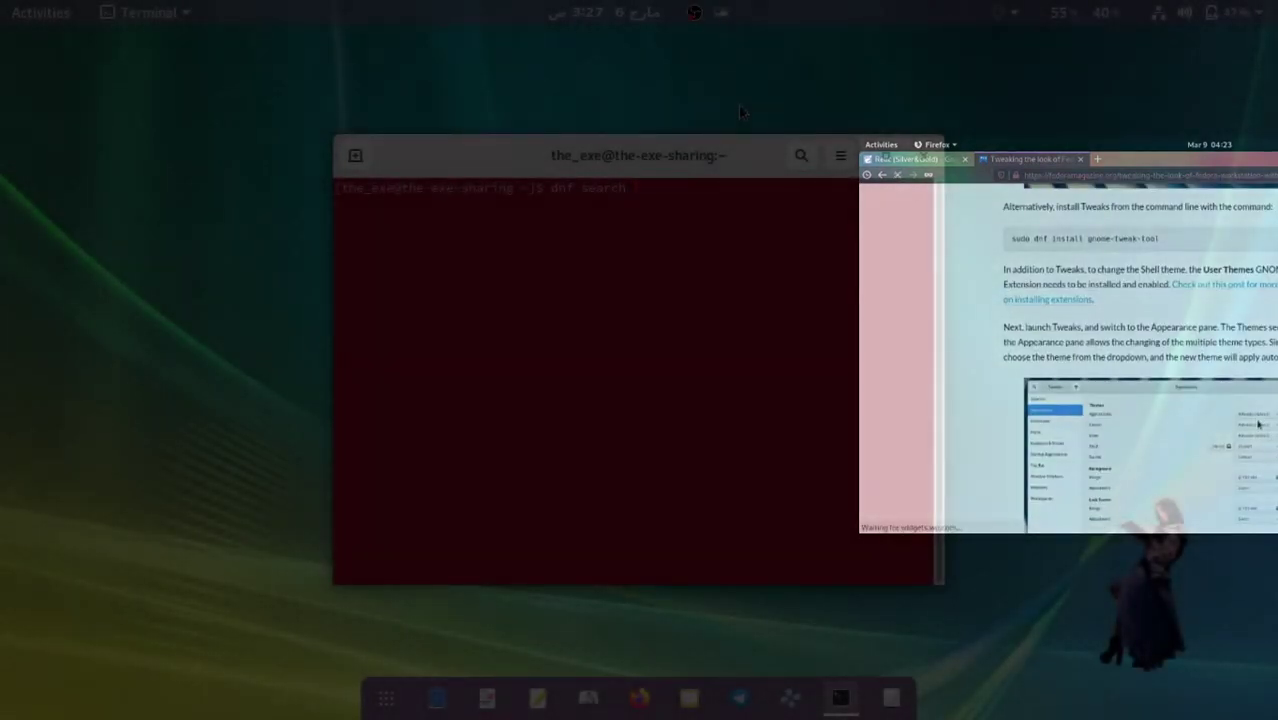
- Search the Fedora repositories for cursor themes with the terminal command dnf search cursor-themes
type("cursor ")
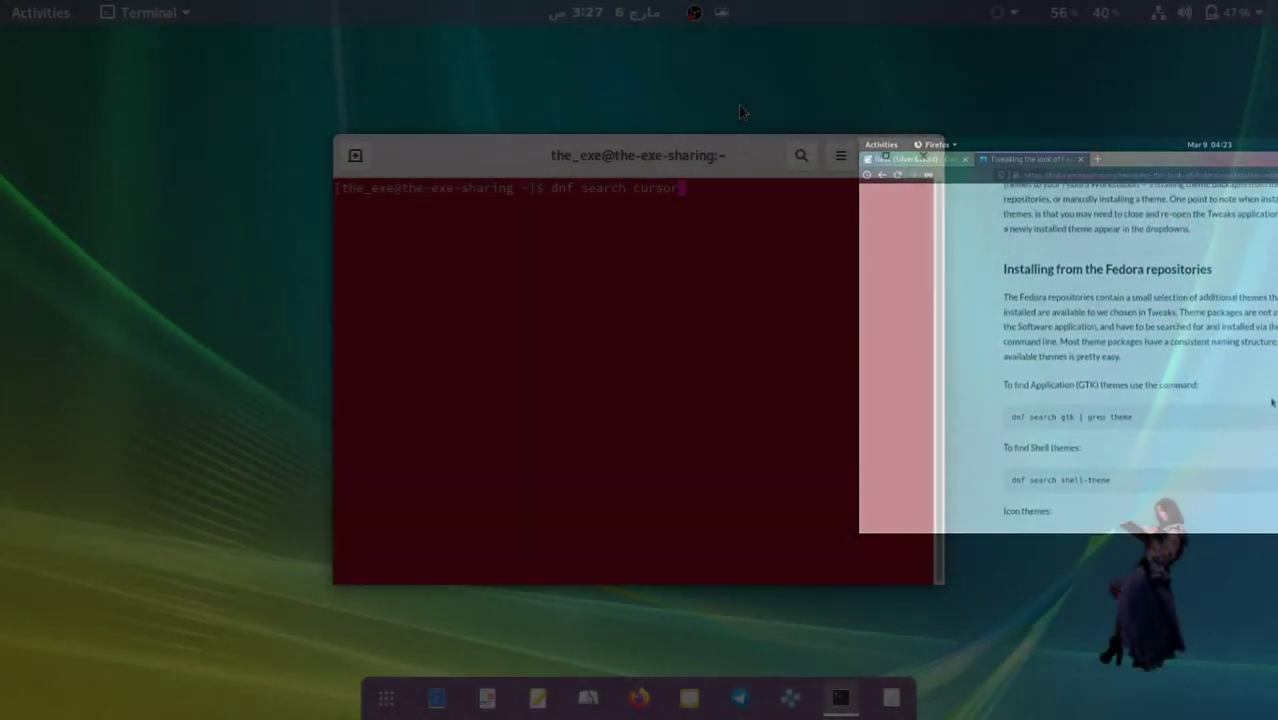
type("-t")
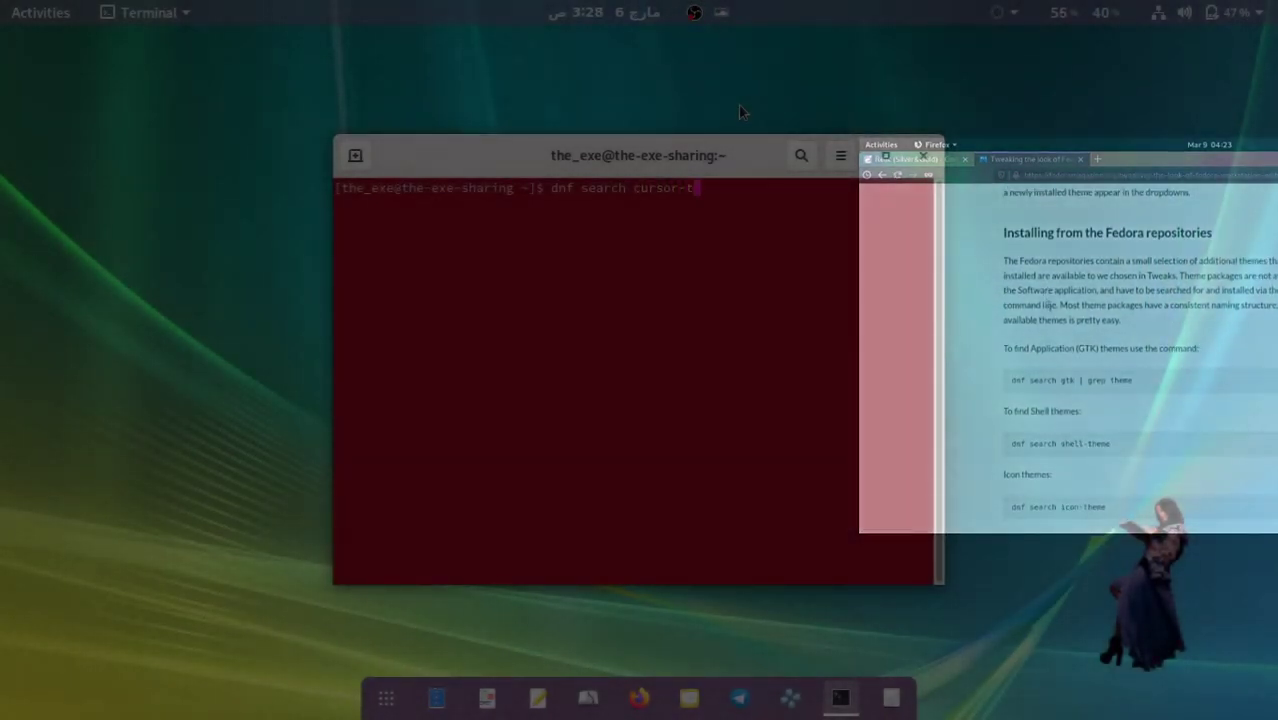
type("hemes")
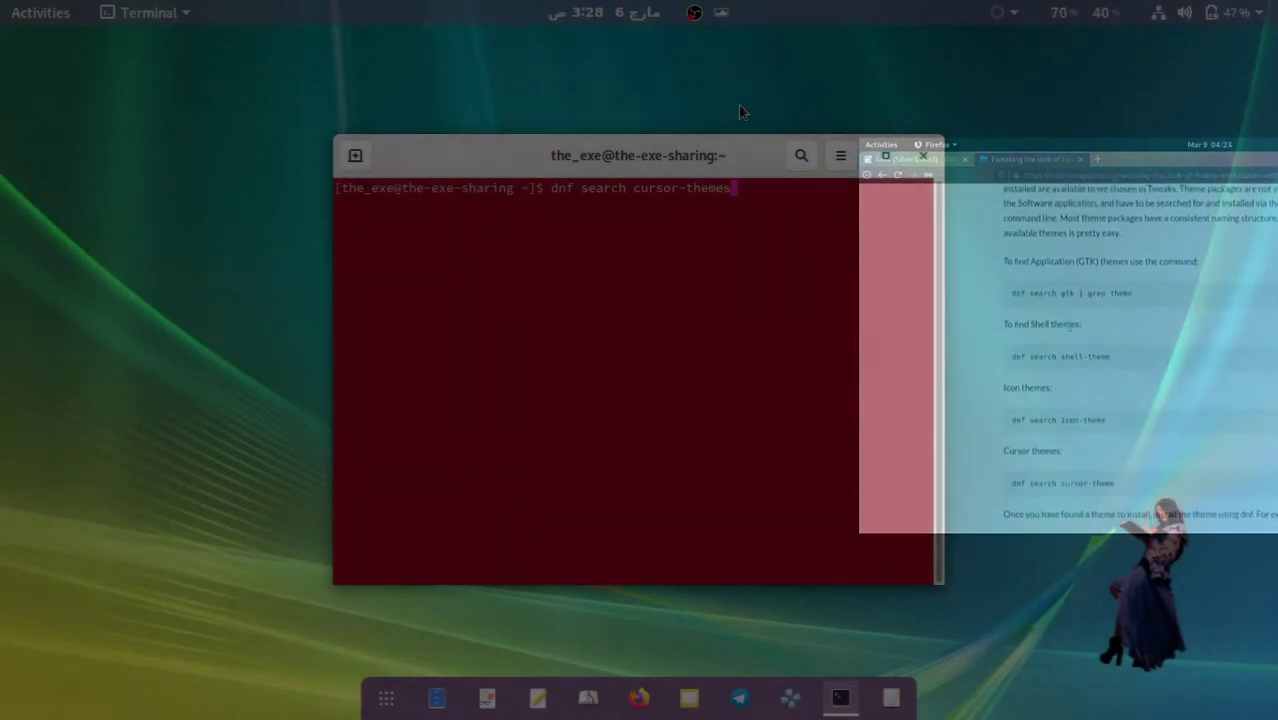
key("Return")
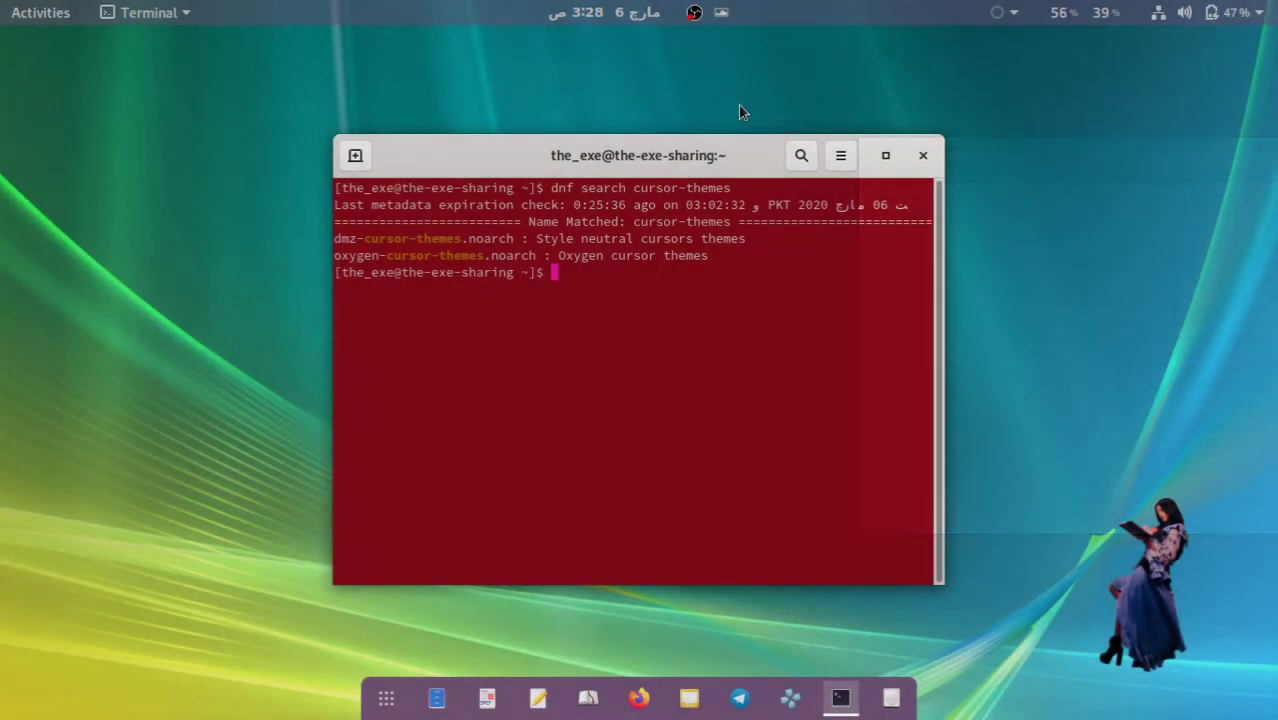
- Write the command sudo dnf install, copying the package name dmz-cursor-themes.noarch from the search results
type("udo")
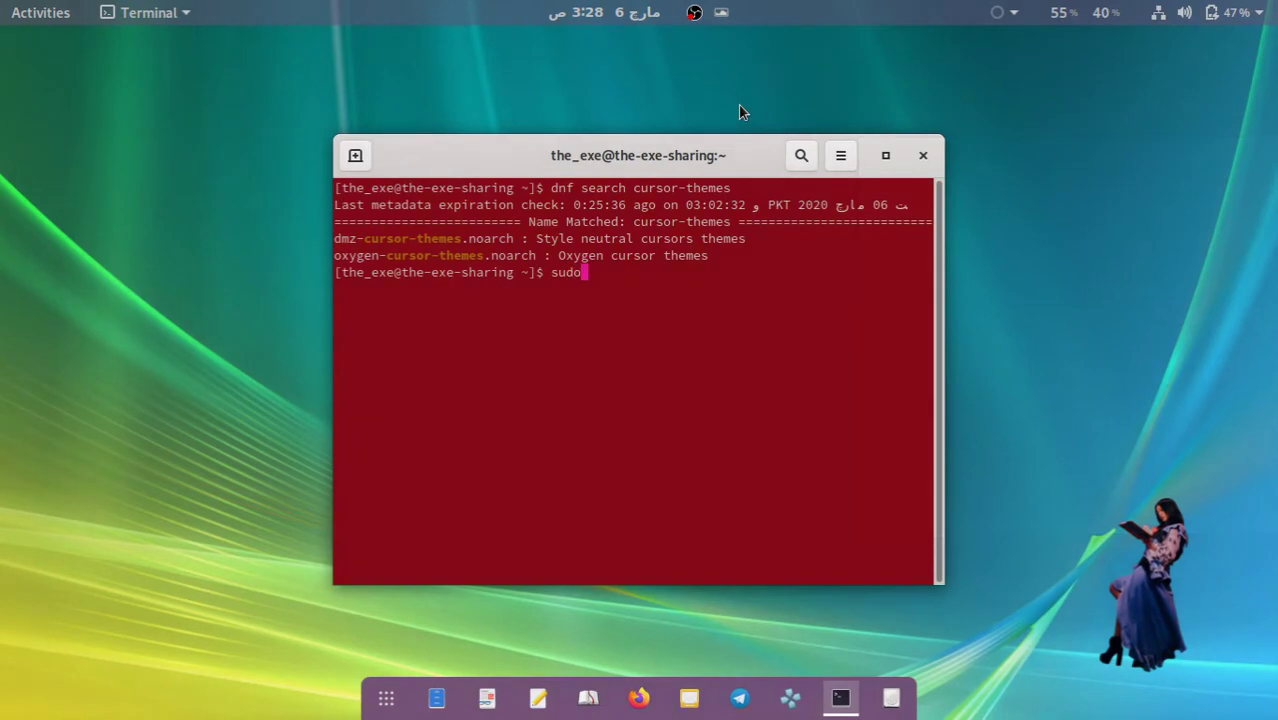
type(" dnf ")
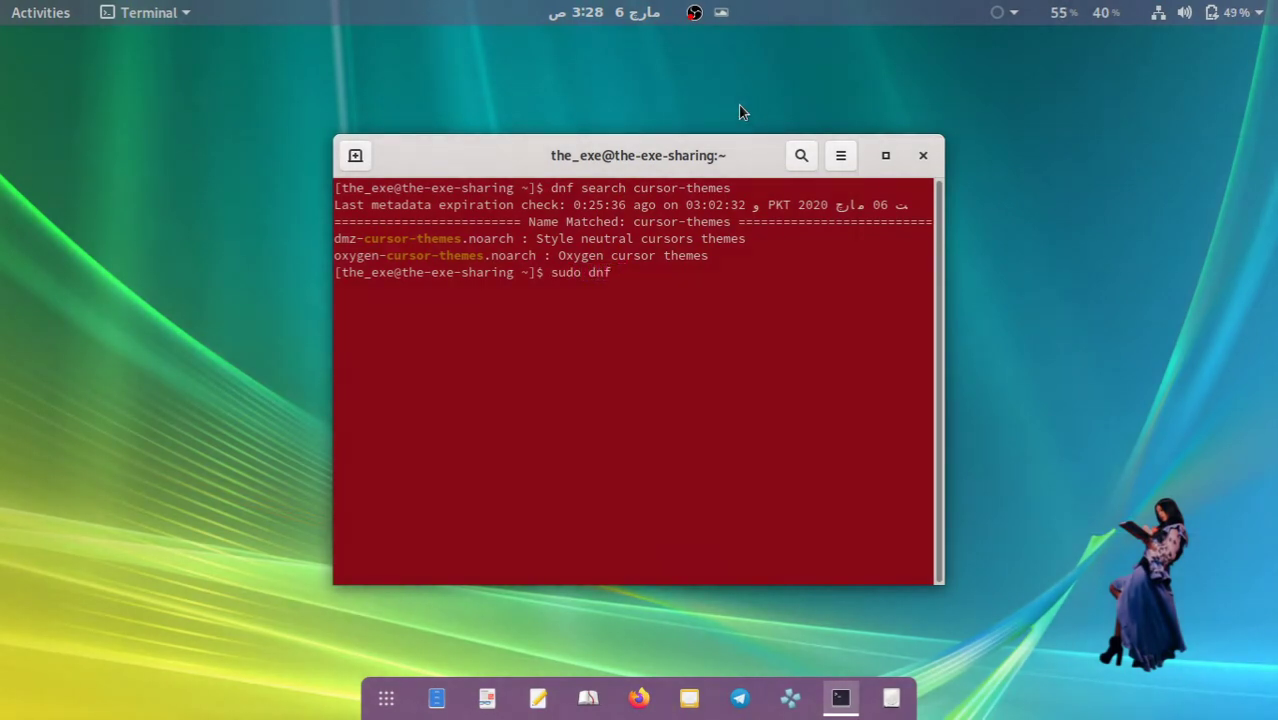
type("install")
left_click_drag(515, 240, 336, 241)
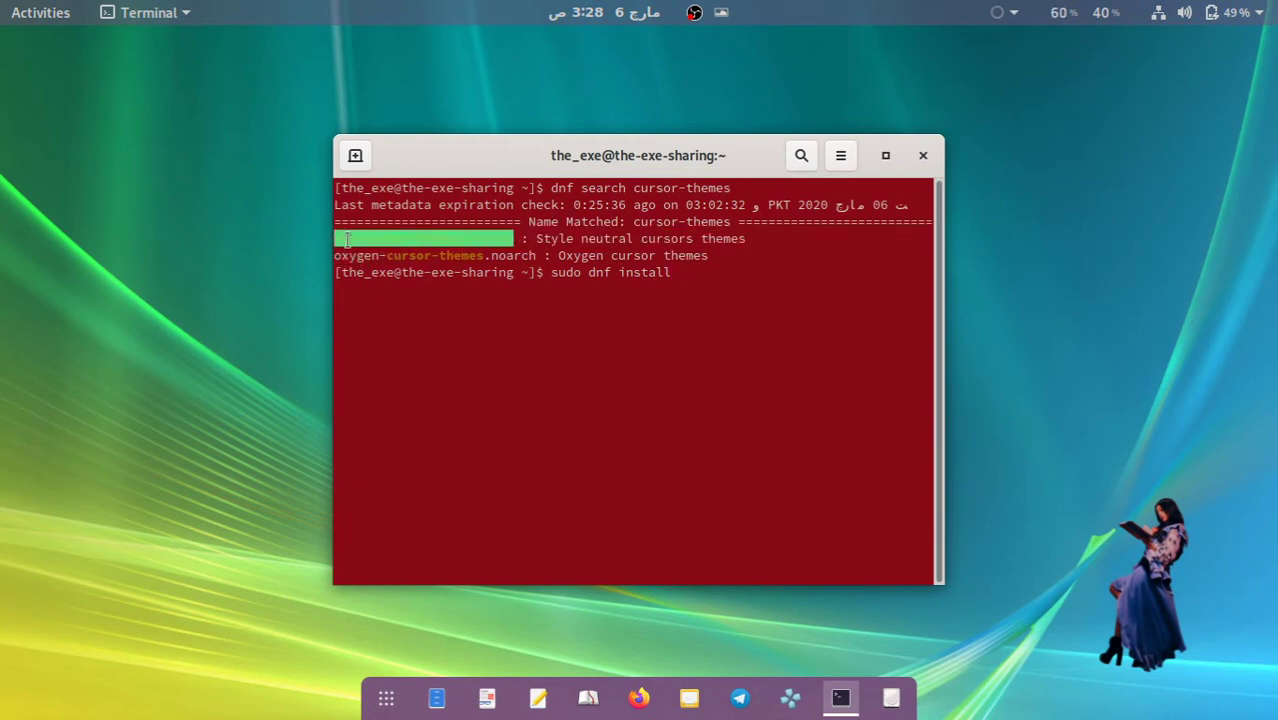
right_click(346, 240)
left_click(390, 254)
right_click(711, 272)
left_click(726, 341)
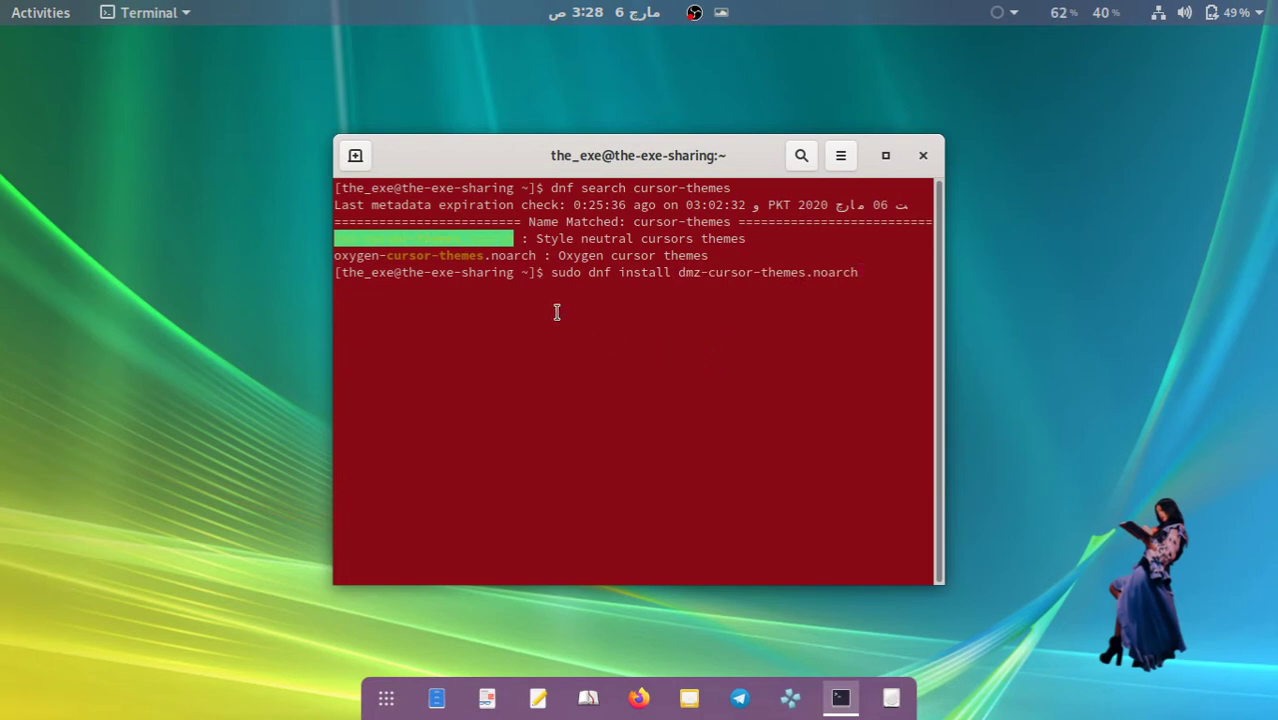
- Add the copied package name oxygen-cursor-themes.noarch to the install command and run it, entering the sudo password
left_click_drag(536, 256, 330, 256)
right_click(357, 255)
left_click(375, 268)
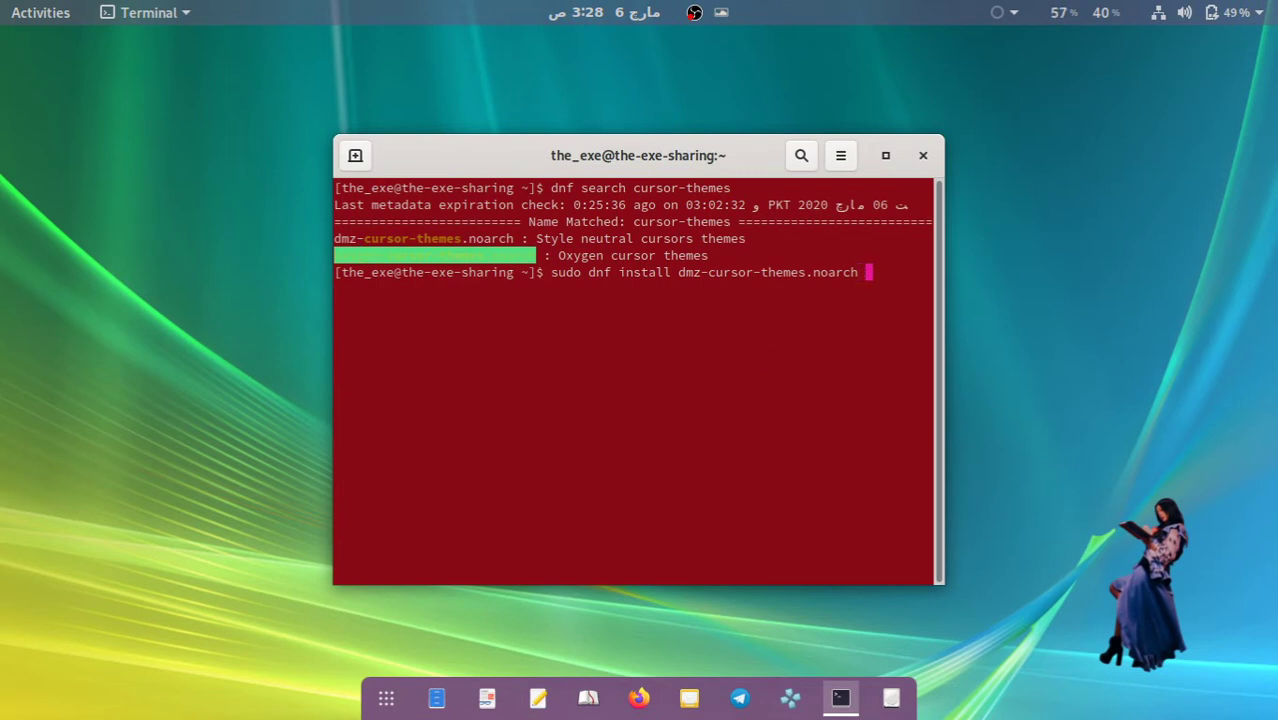
right_click(772, 362)
left_click(788, 423)
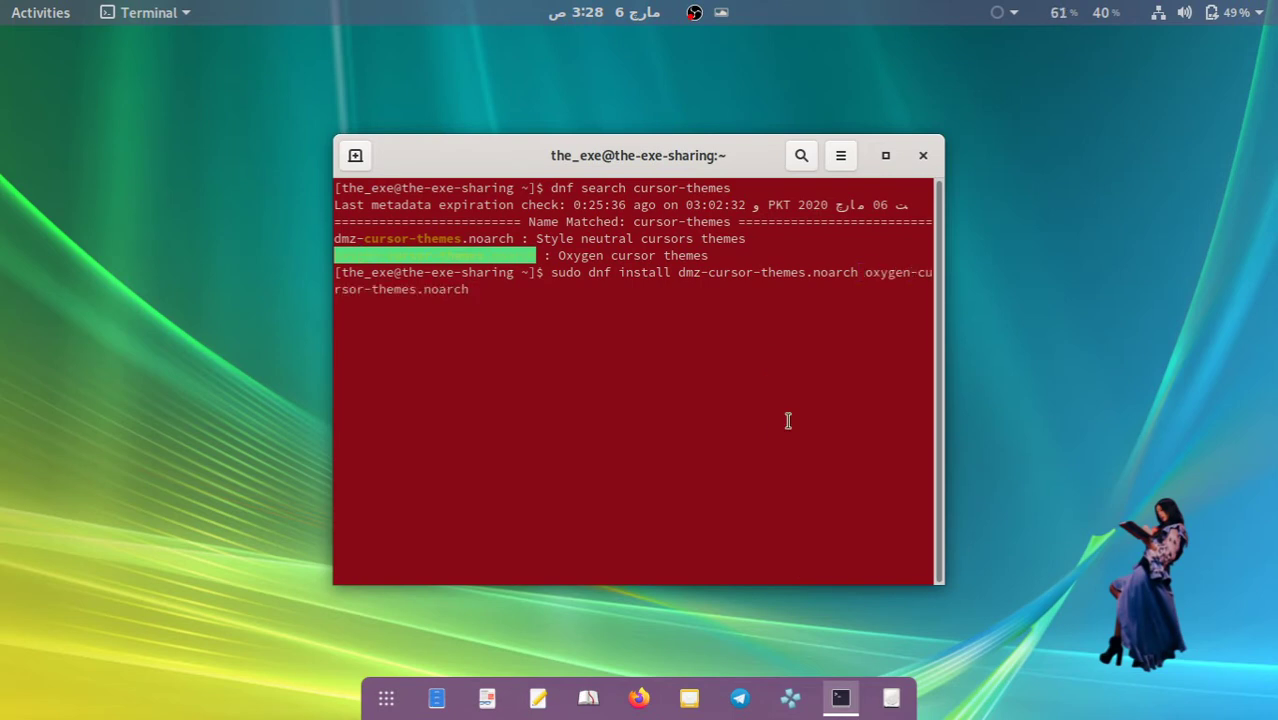
key("Return")
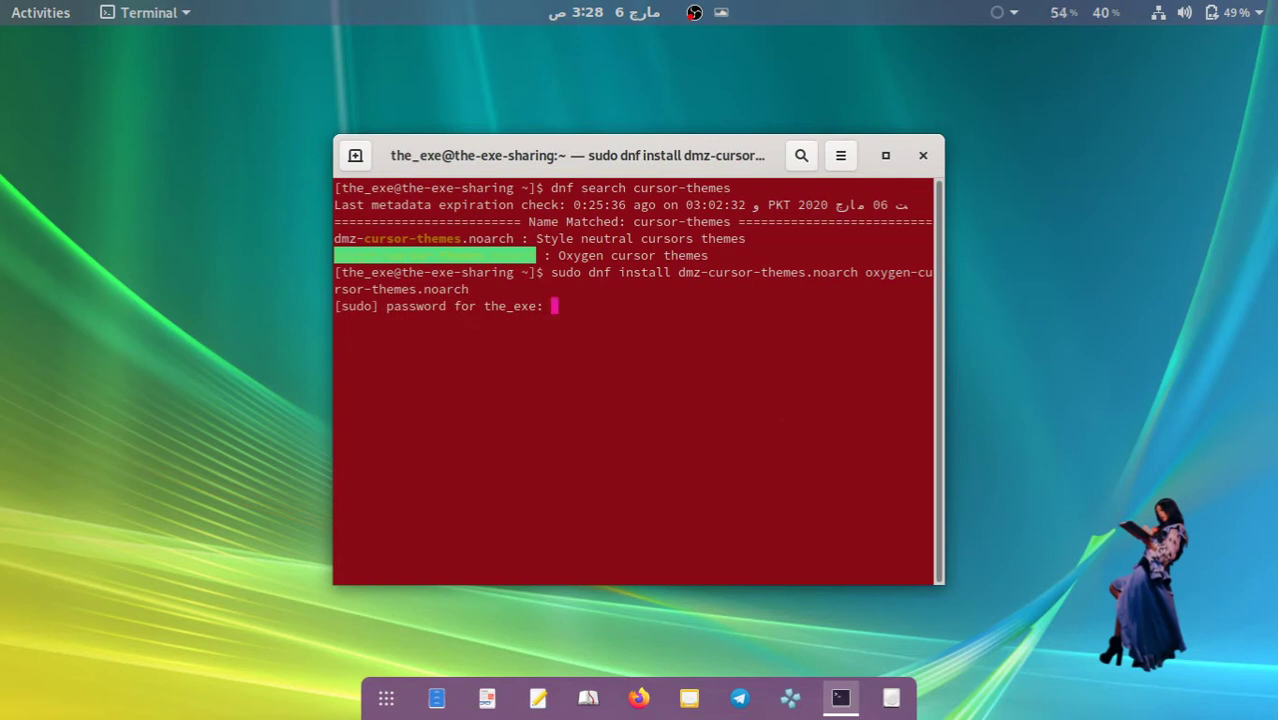
key("Return")
left_click(737, 396)
key("Return")
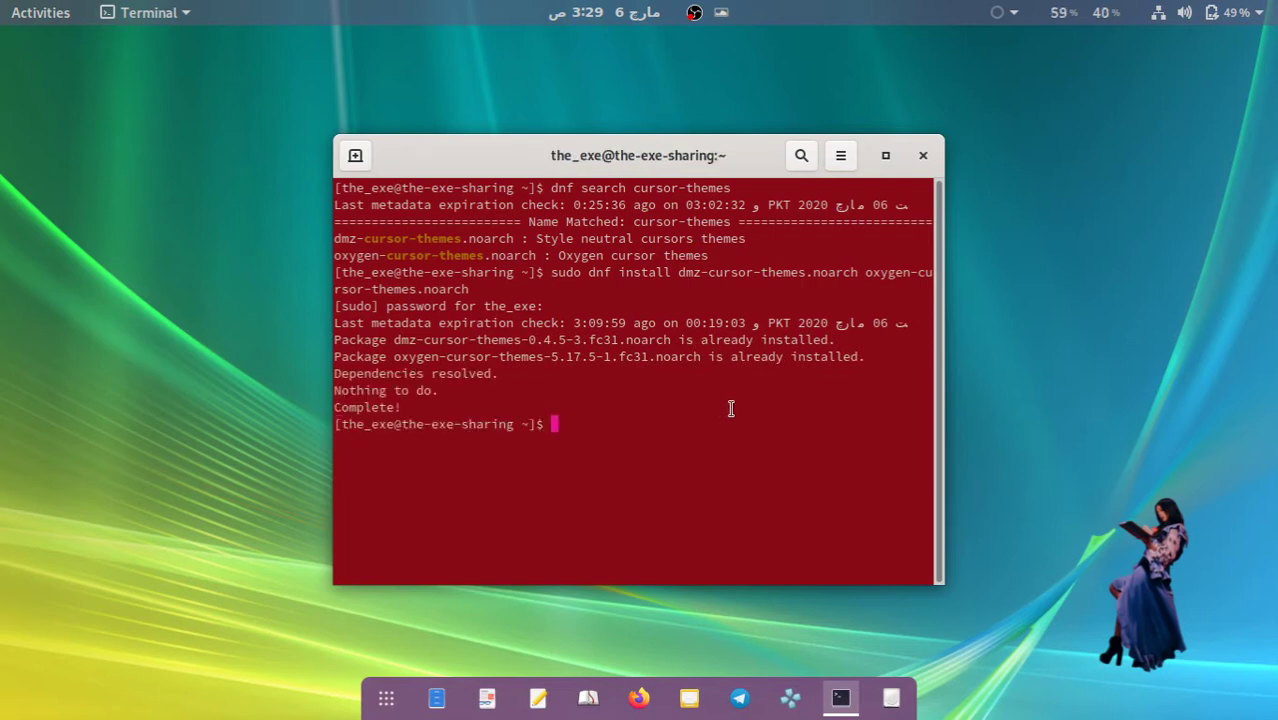
- Open Tweaks from the Utilities app folder and show its Appearance settings
left_click(386, 698)
scroll(805, 490, "down", 1)
left_click(886, 324)
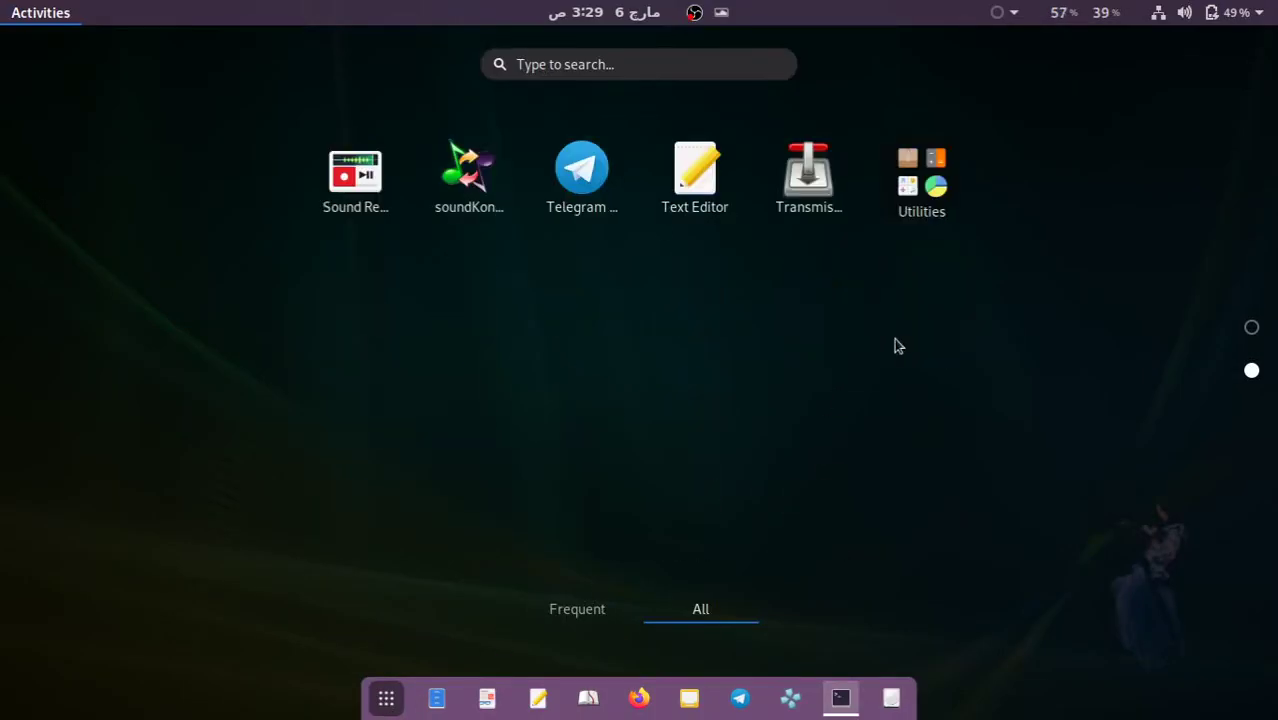
scroll(722, 508, "down", 1)
left_click(605, 532)
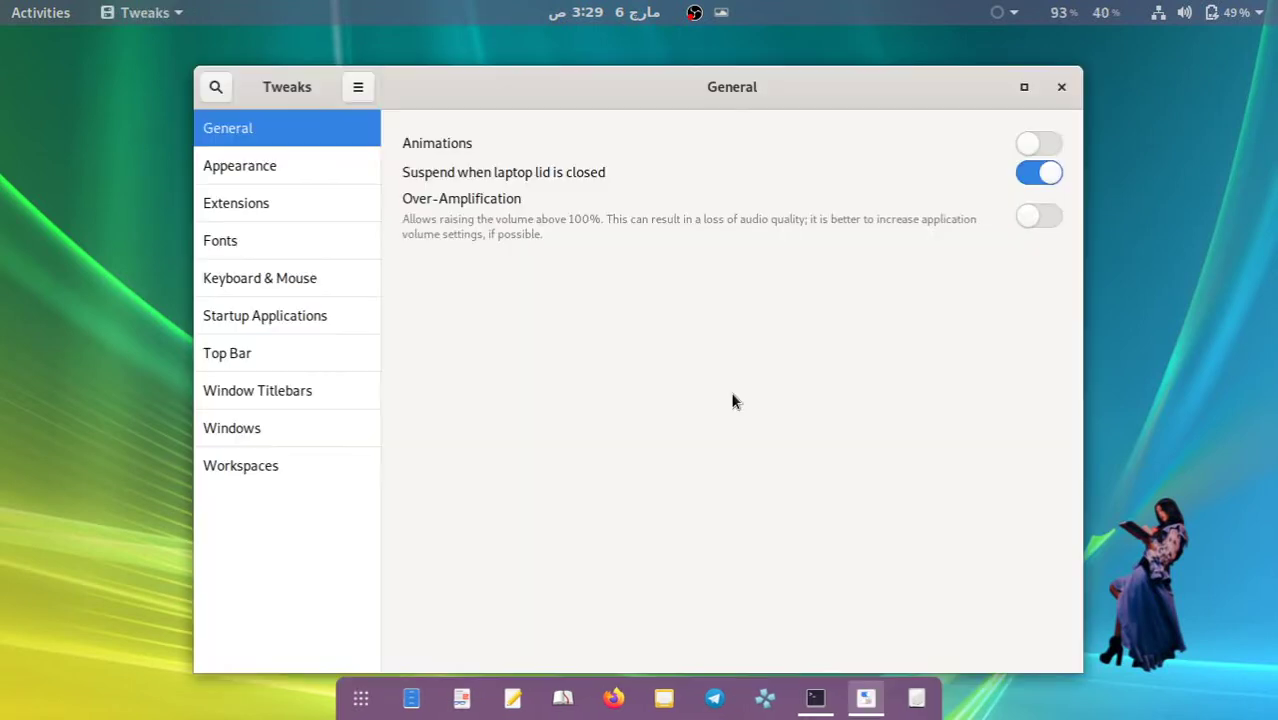
left_click(266, 176)
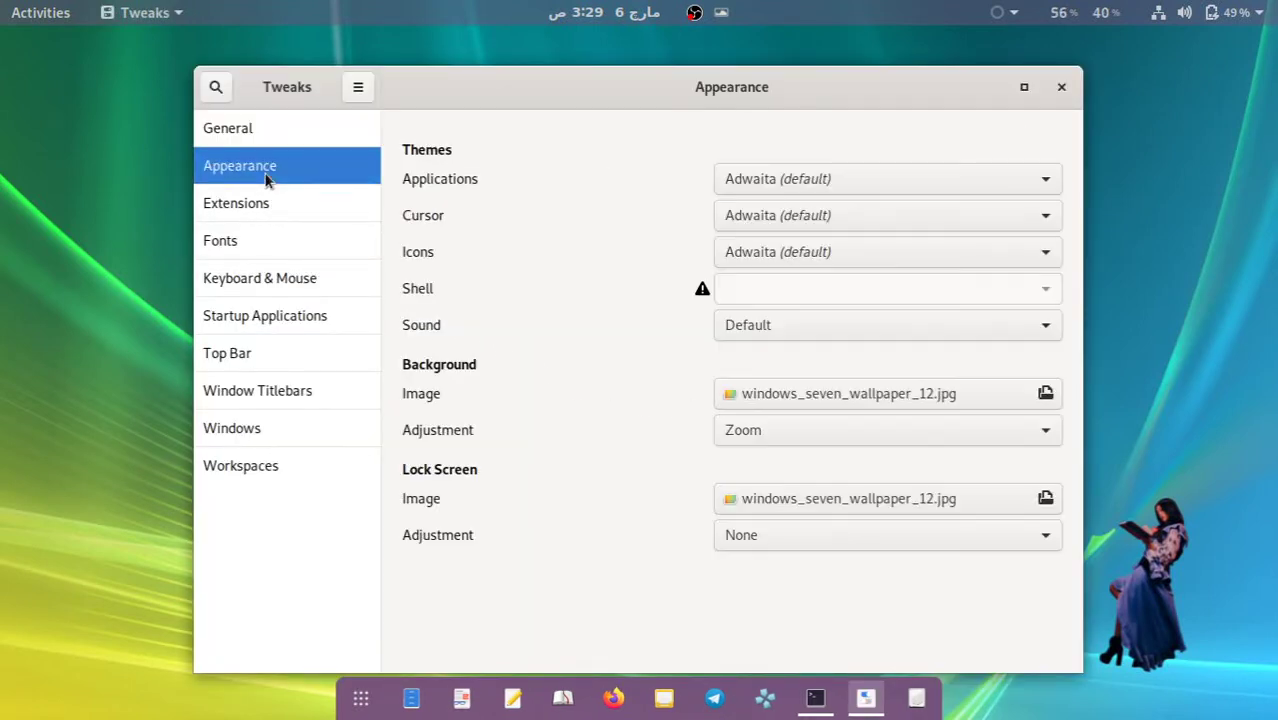
- Try the DMZ-White cursor theme, followed by DMZ-Black
left_click(1035, 215)
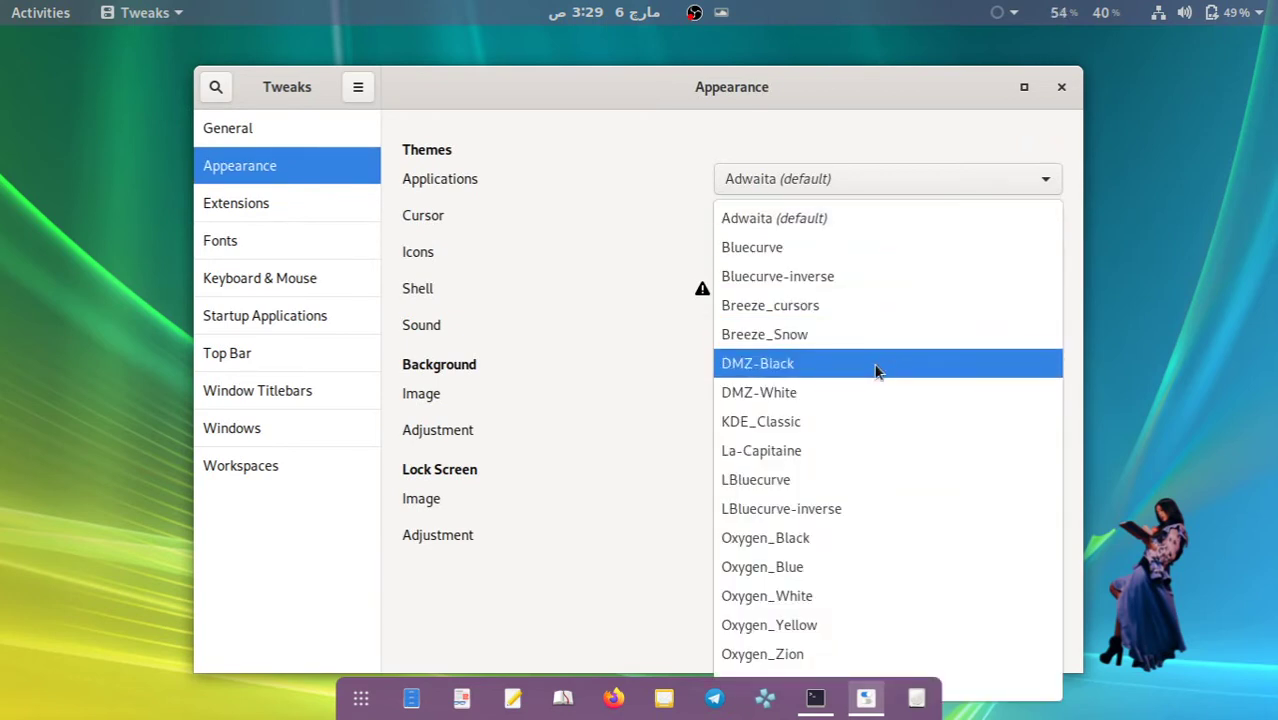
left_click(860, 390)
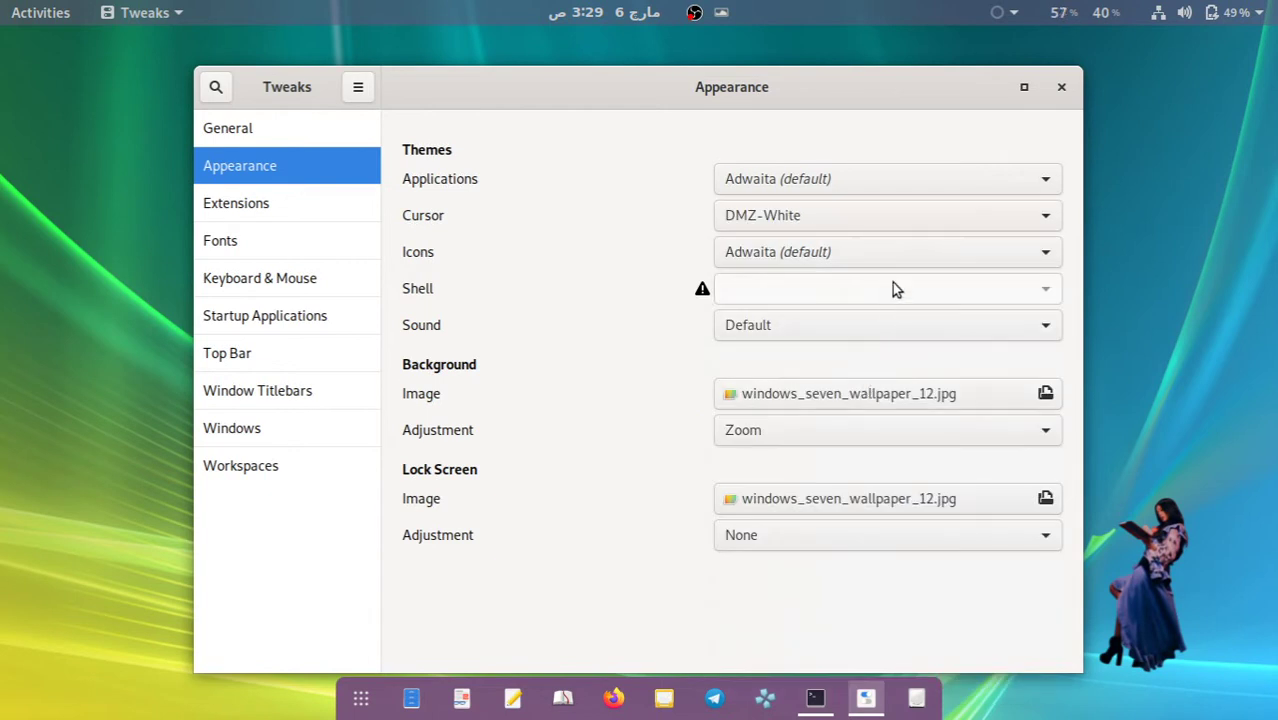
left_click(930, 220)
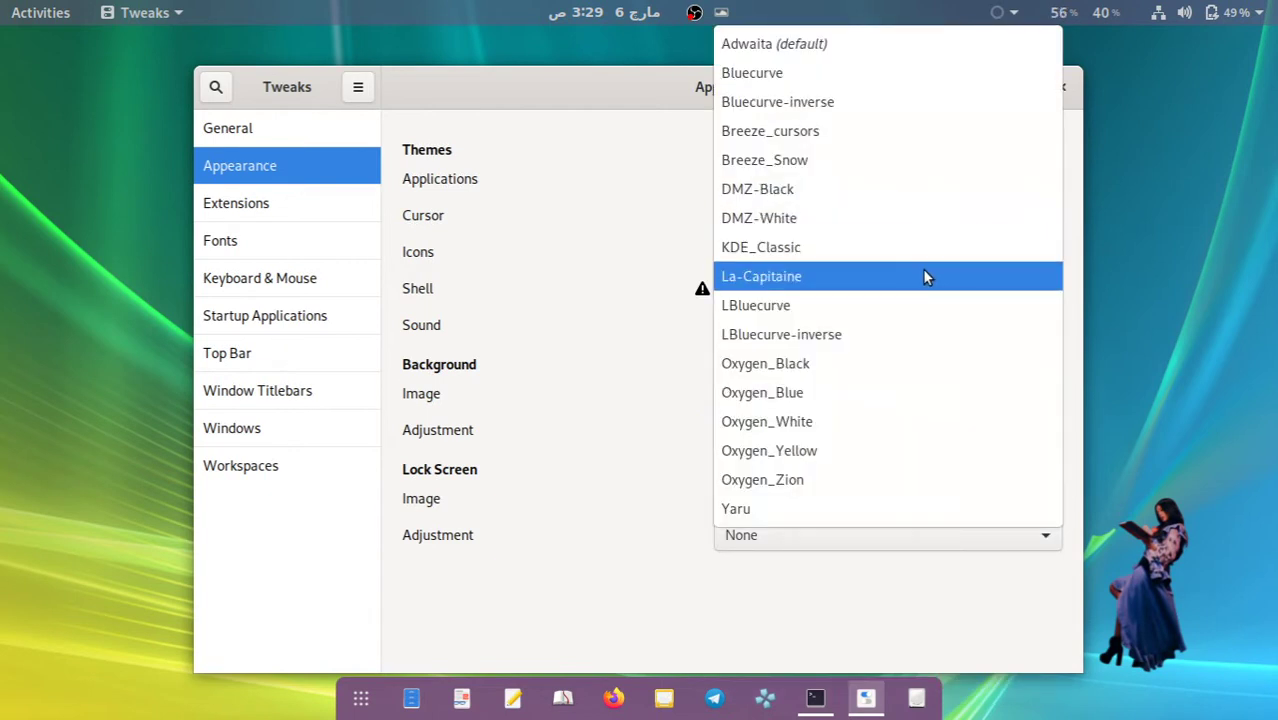
left_click(946, 191)
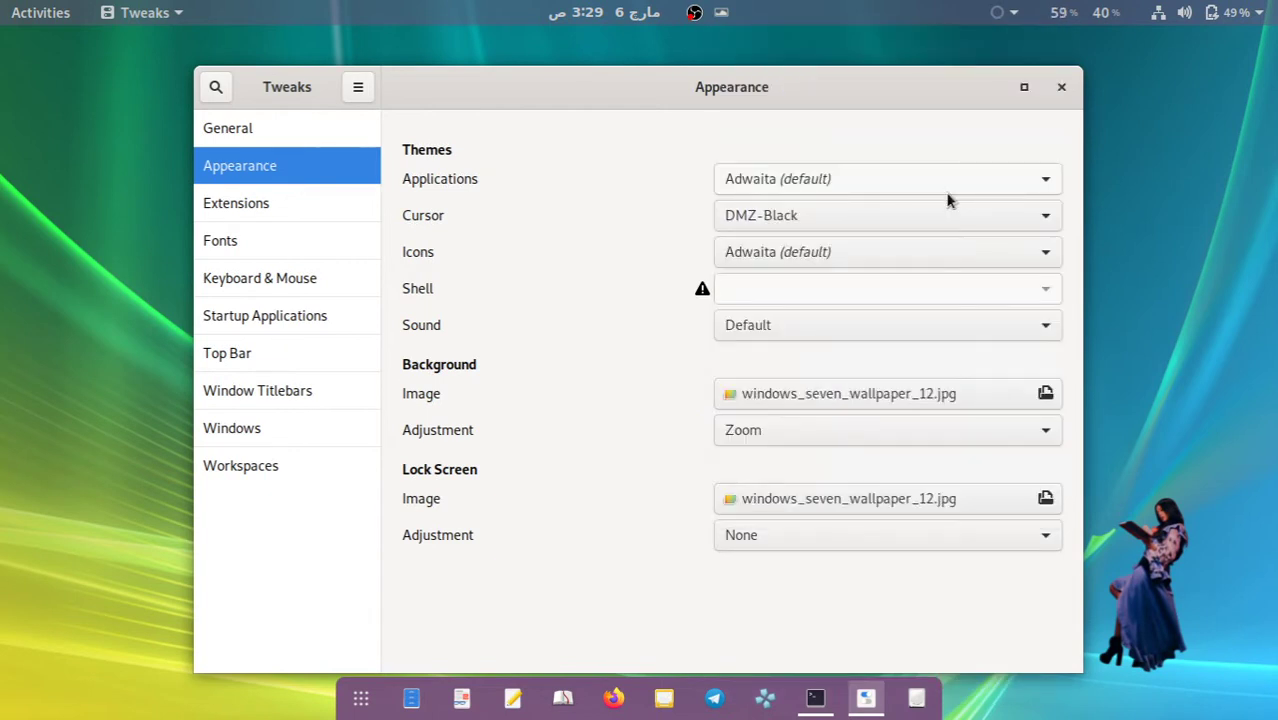
- Try the Oxygen_Black cursor theme, followed by Oxygen_Yellow
left_click(951, 210)
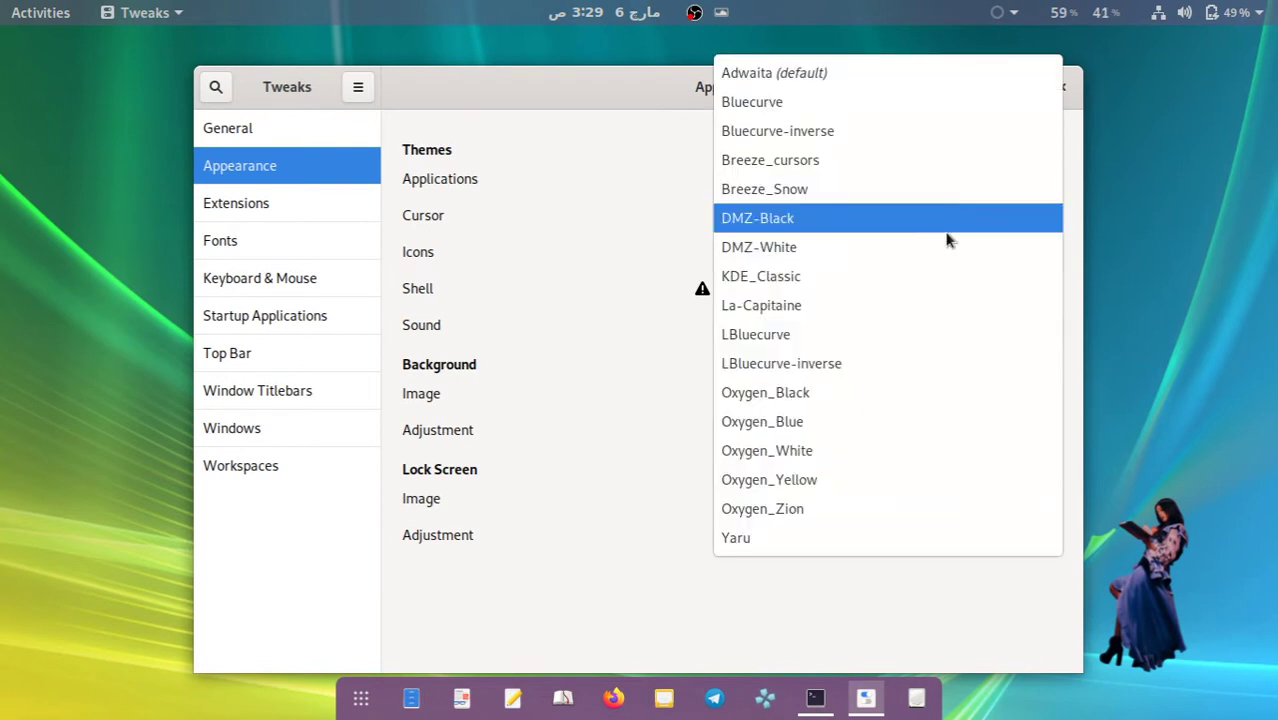
left_click(910, 400)
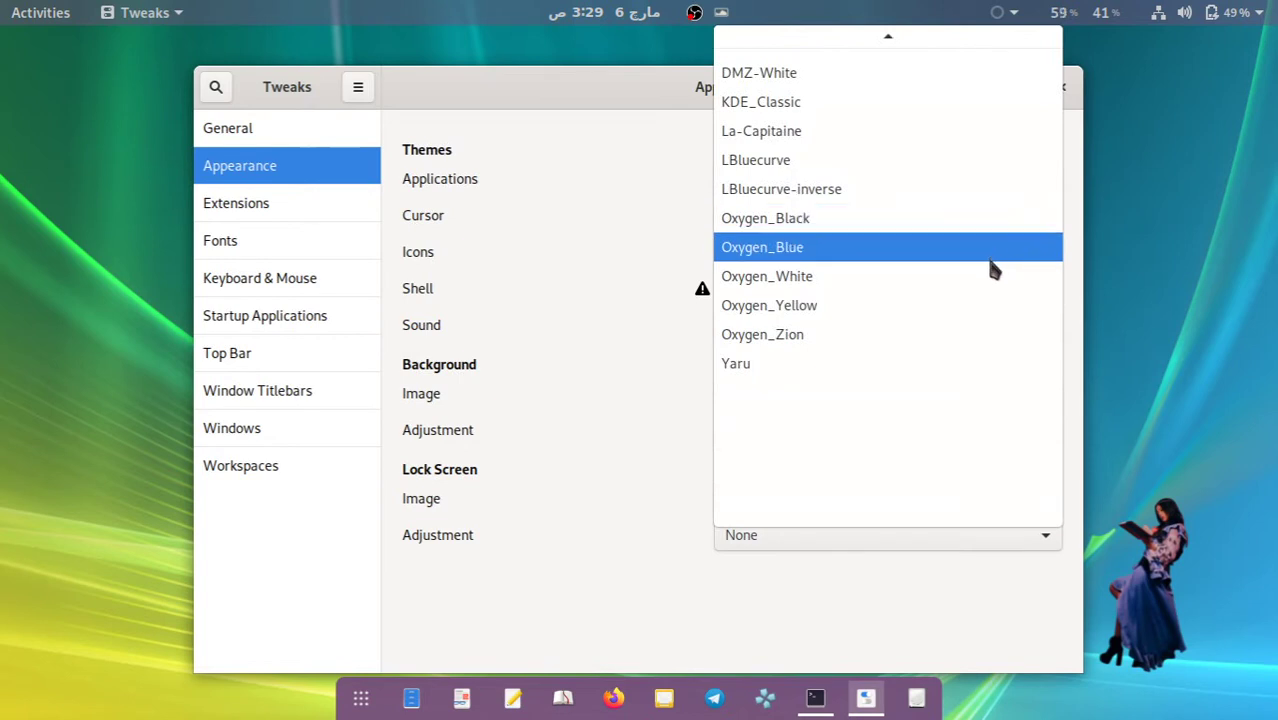
left_click(957, 306)
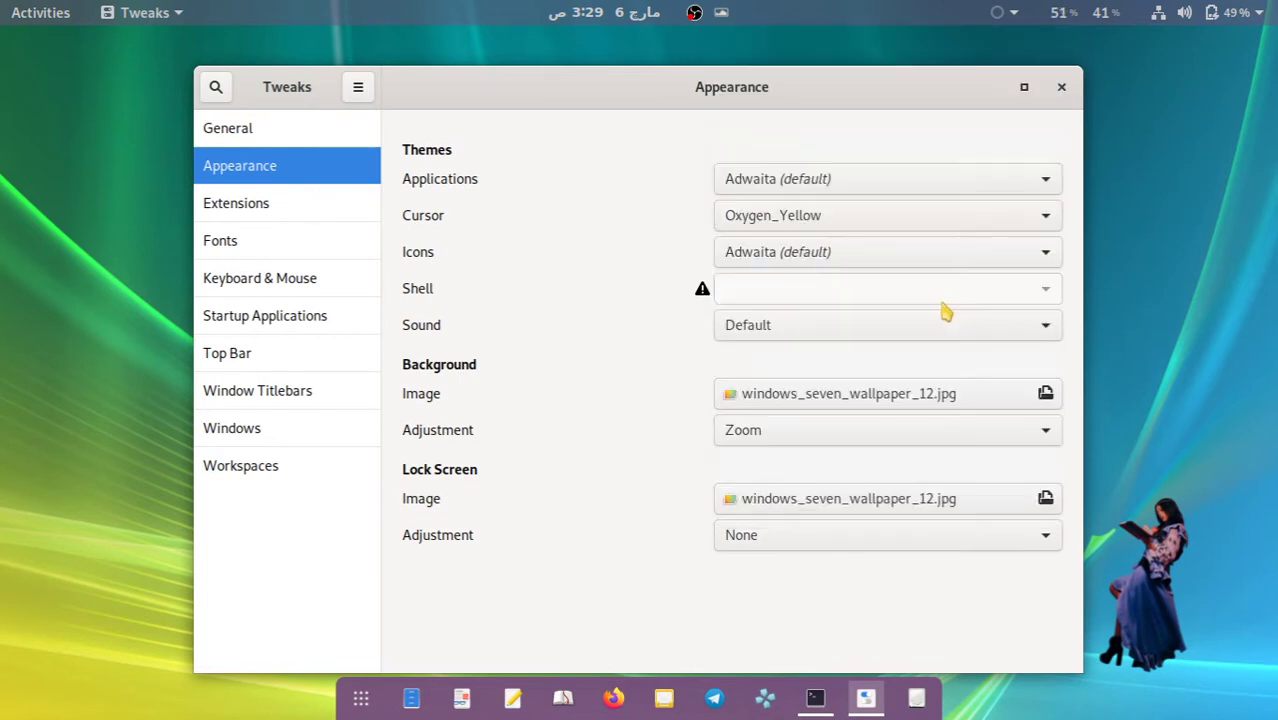
- Set the cursor theme to Oxygen_Blue and close Tweaks
left_click(1024, 222)
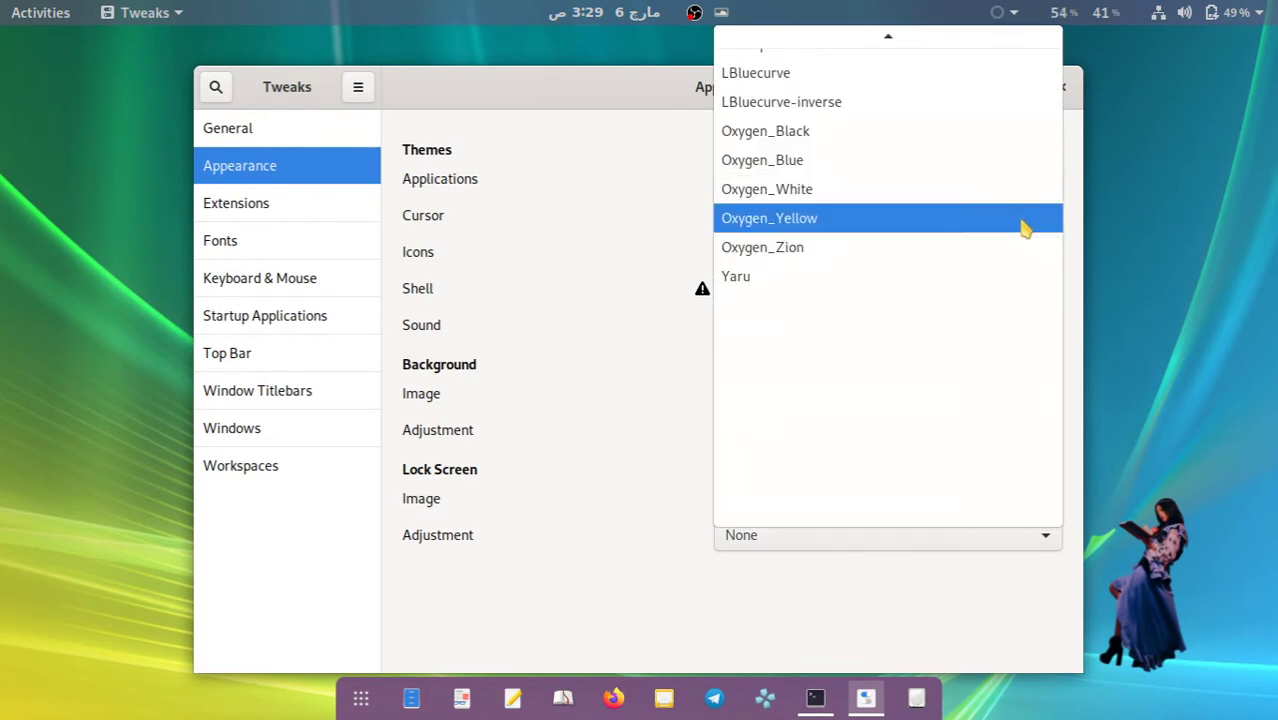
left_click(844, 168)
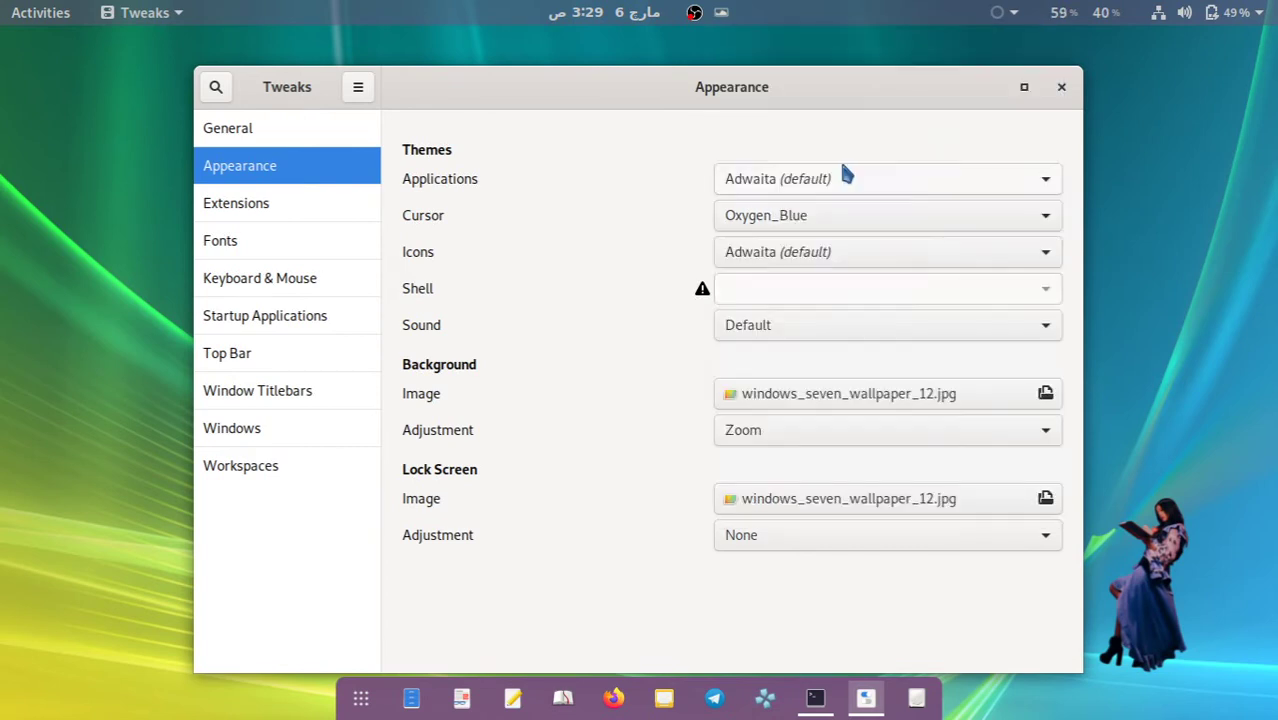
left_click(1060, 88)
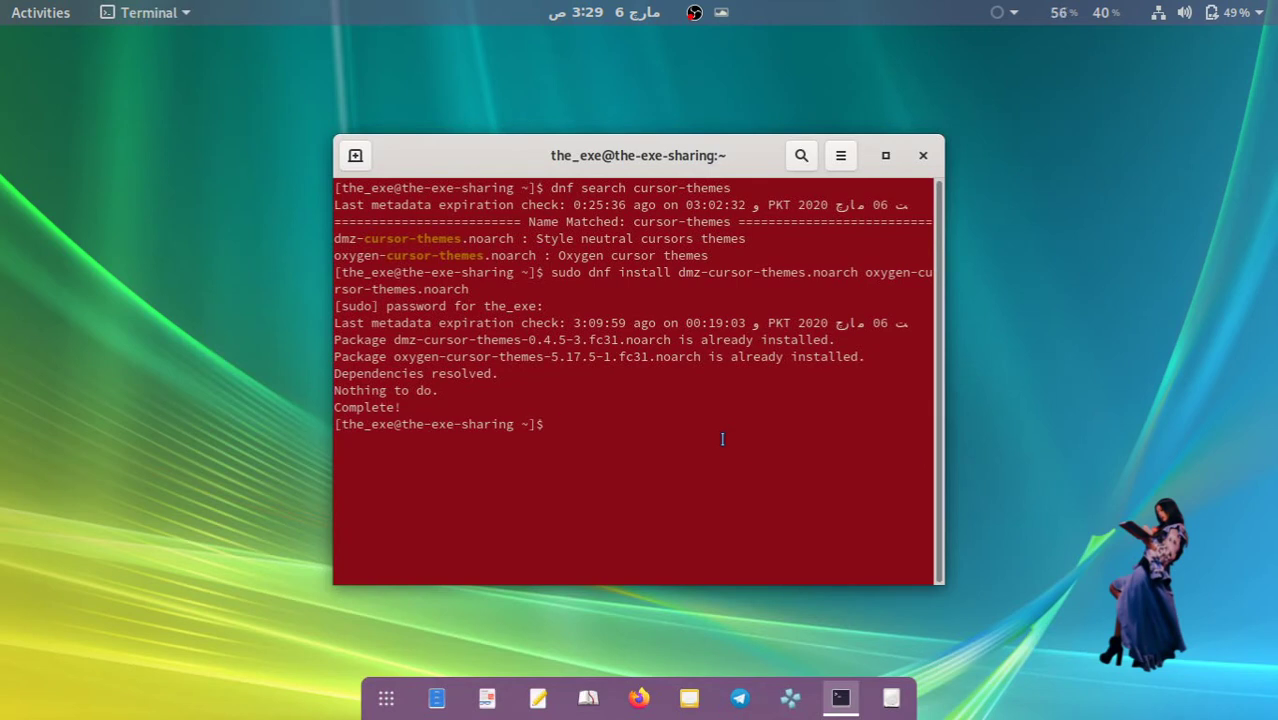
- Recall the last install command in the terminal and delete oxygen-cursor-themes.noarch from its end
key("Up")
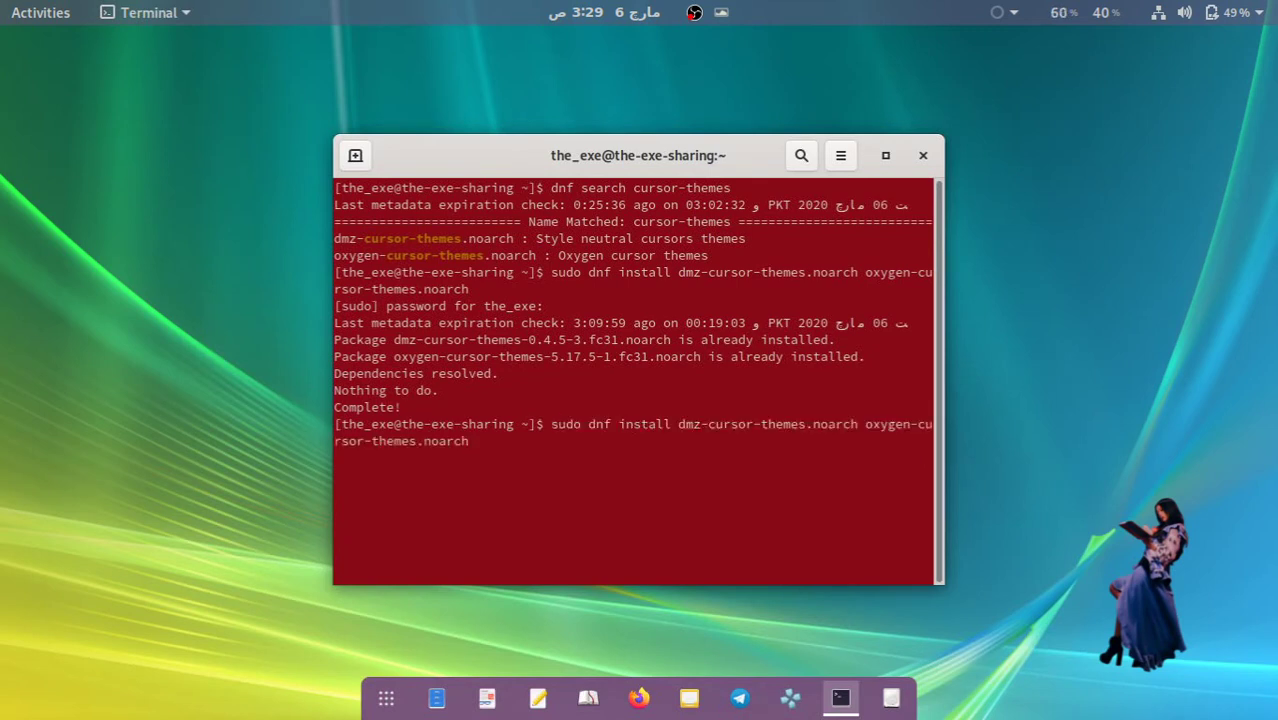
key("BackSpace")
key("BackSpace")
key("BackSpace")
key("BackSpace")
key("BackSpace")
key("BackSpace")
key("BackSpace")
key("BackSpace")
key("BackSpace")
key("BackSpace")
key("BackSpace")
key("BackSpace")
key("BackSpace")
key("BackSpace")
key("BackSpace")
key("BackSpace")
key("BackSpace")
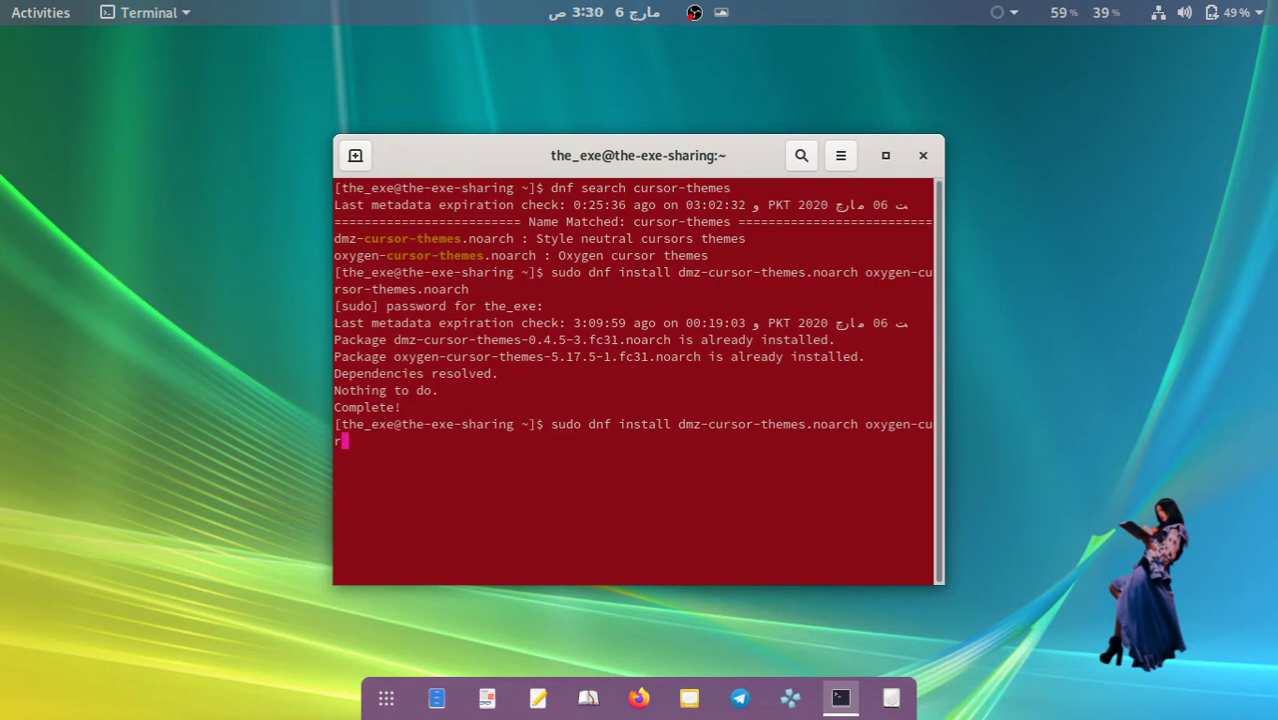
key("BackSpace")
key("BackSpace")
key("BackSpace")
key("BackSpace")
key("BackSpace")
key("BackSpace")
key("BackSpace")
key("BackSpace")
key("BackSpace")
key("BackSpace")
key("BackSpace")
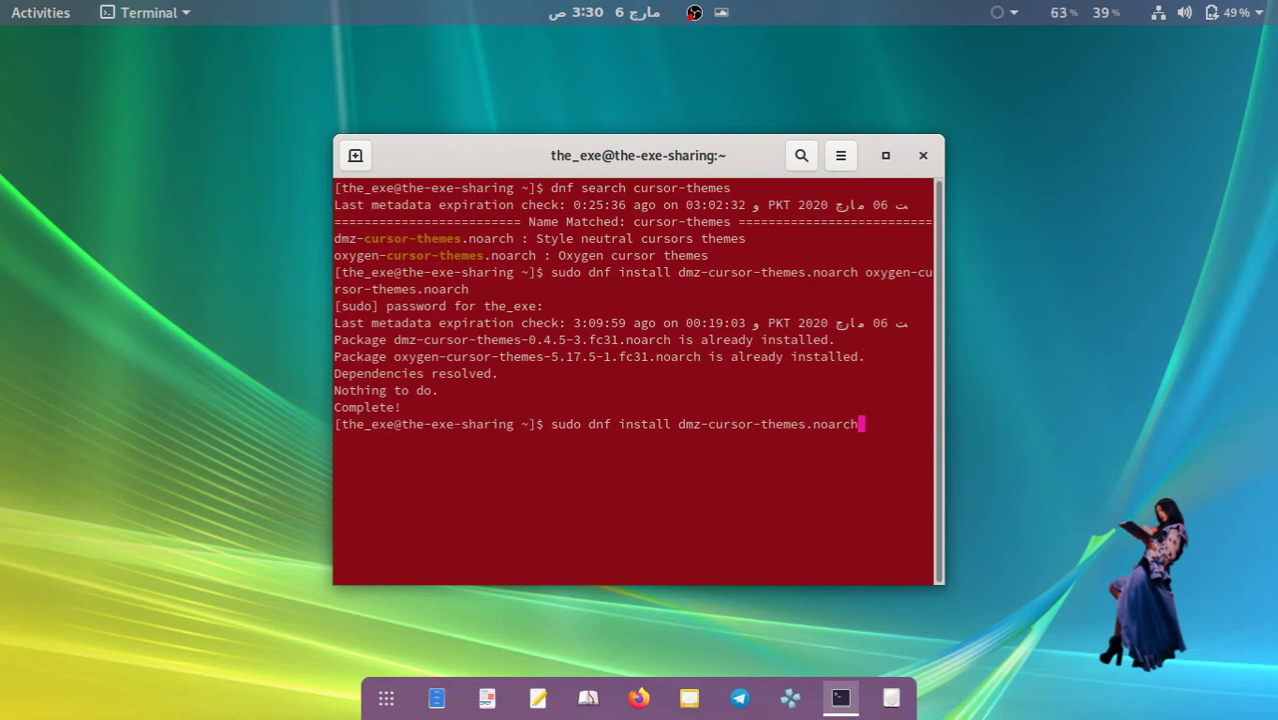
- Change the recalled command to sudo dnf remove dmz-cursor-themes.noarch, run it and confirm the removal
key("ctrl+Left")
key("ctrl+Left")
key("ctrl+Left")
key("ctrl+Left")
key("BackSpace")
key("BackSpace")
key("BackSpace")
key("BackSpace")
key("BackSpace")
key("BackSpace")
key("BackSpace")
key("BackSpace")
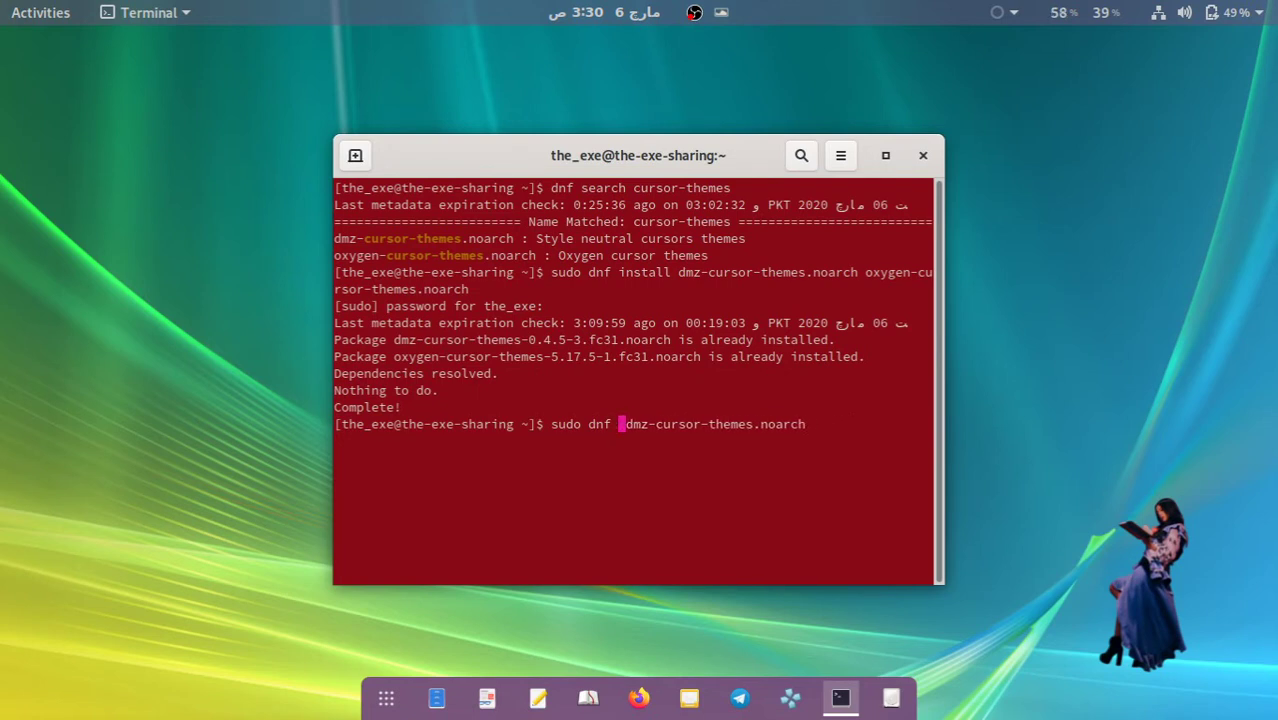
type("remove")
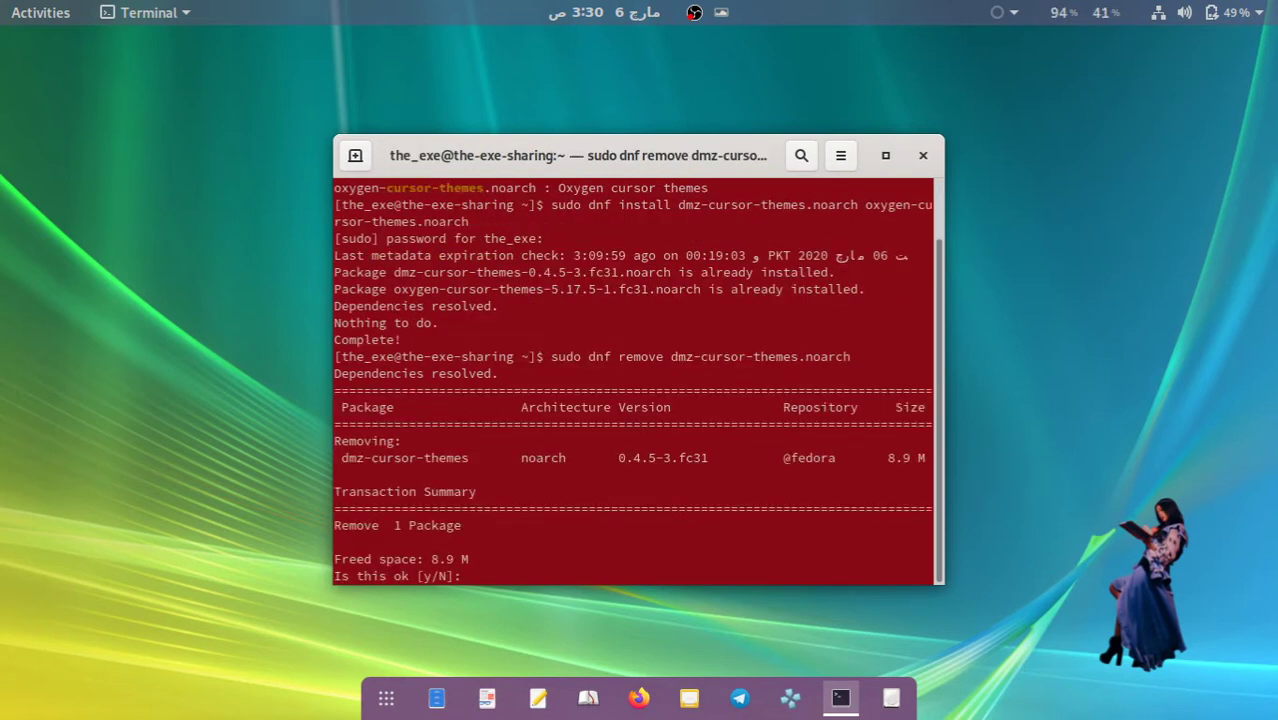
type("y")
key("Return")
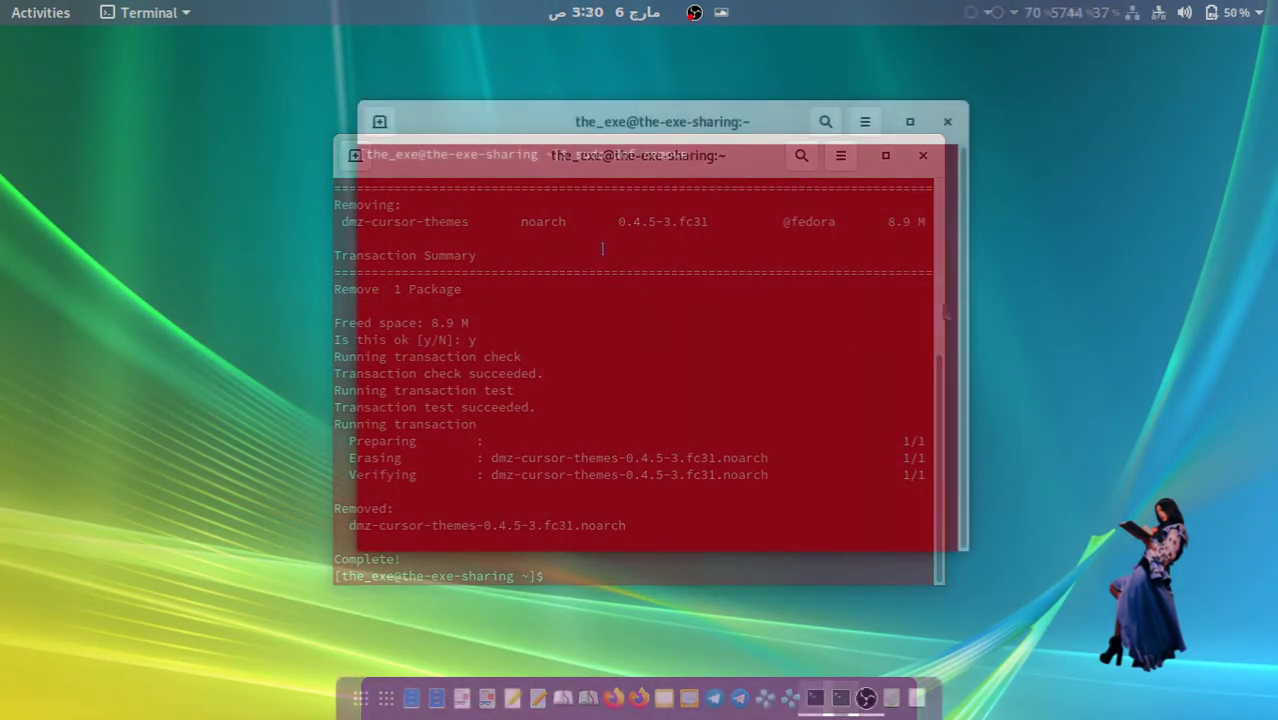
- Paste the copied list of icon theme packages after sudo dnf remove, run the command and confirm the removal
right_click(603, 249)
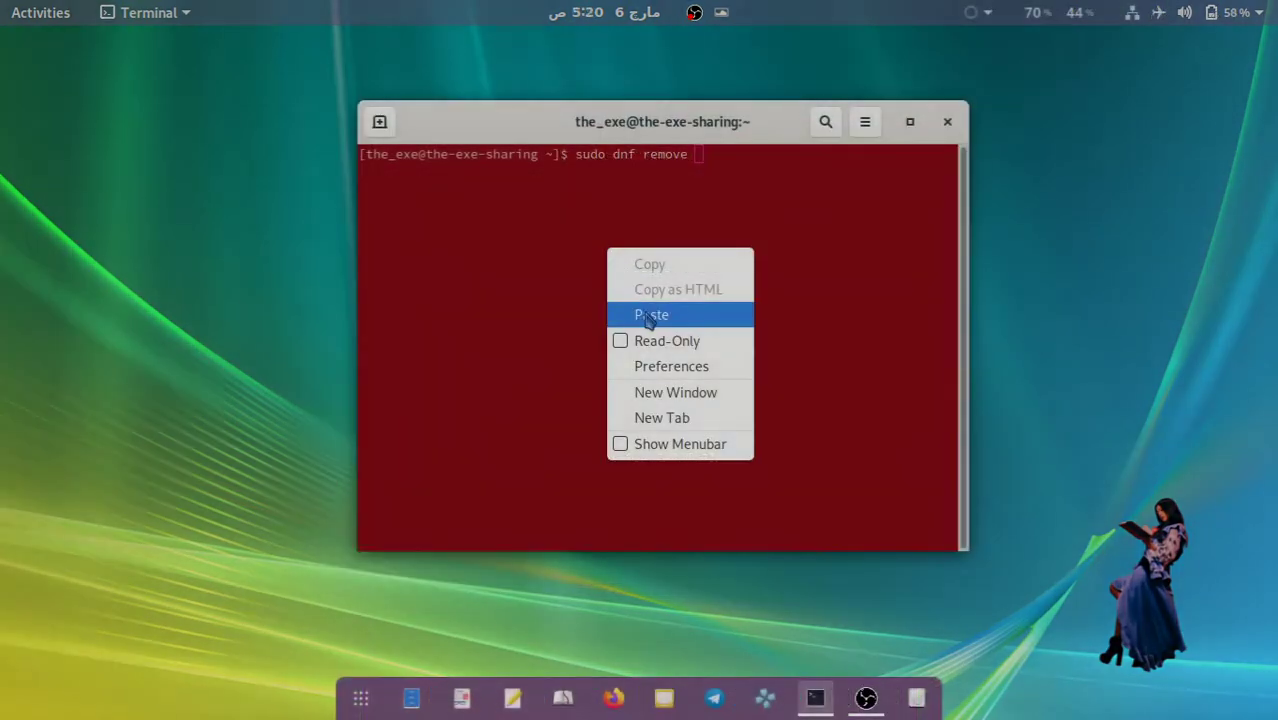
left_click(645, 312)
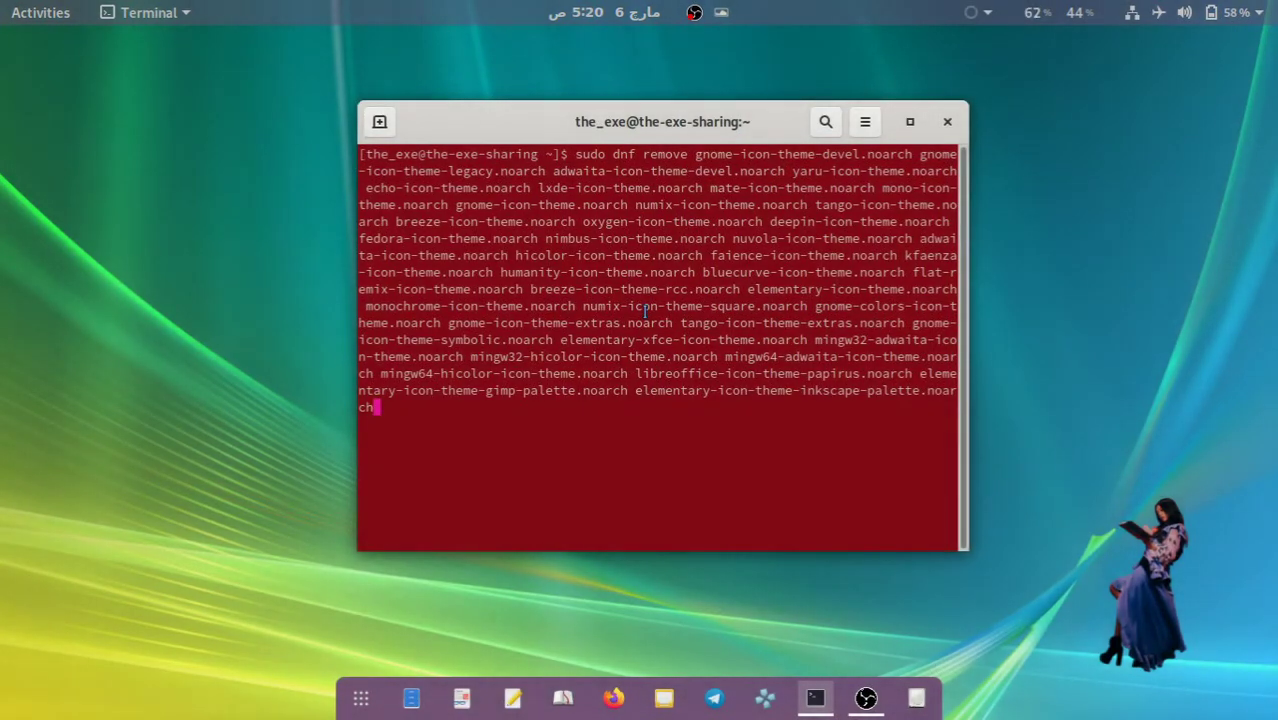
key("Return")
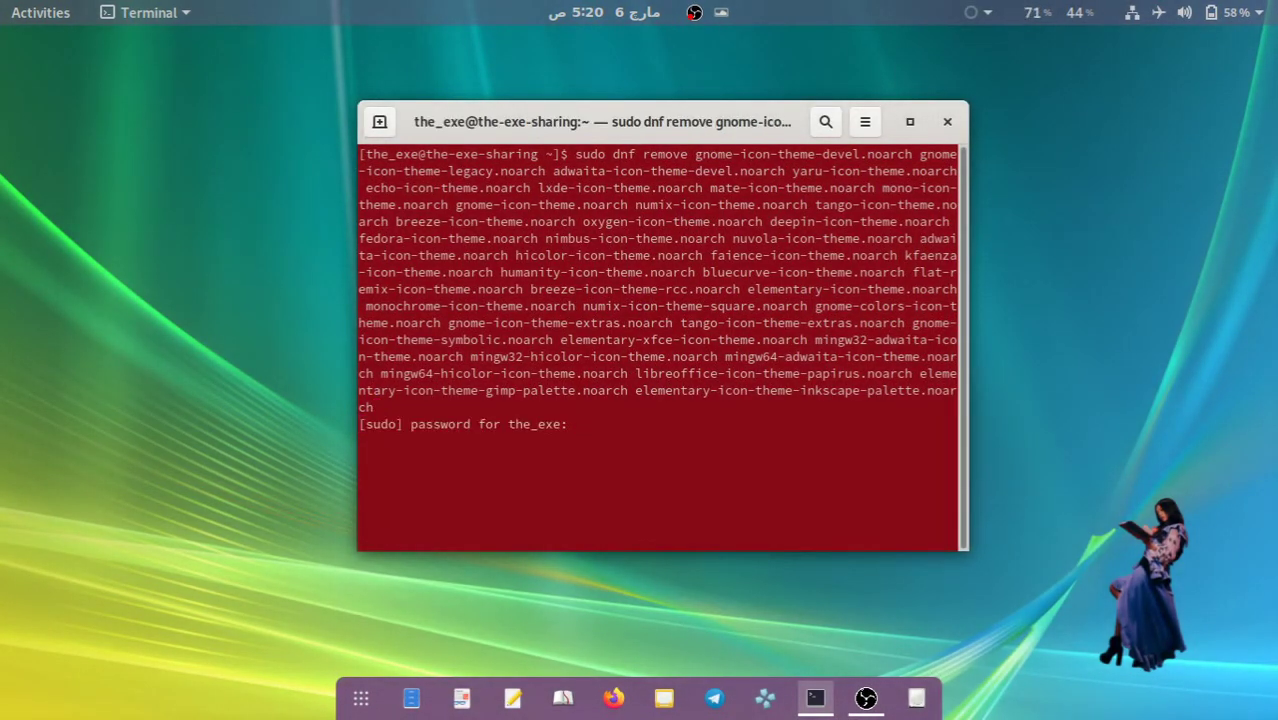
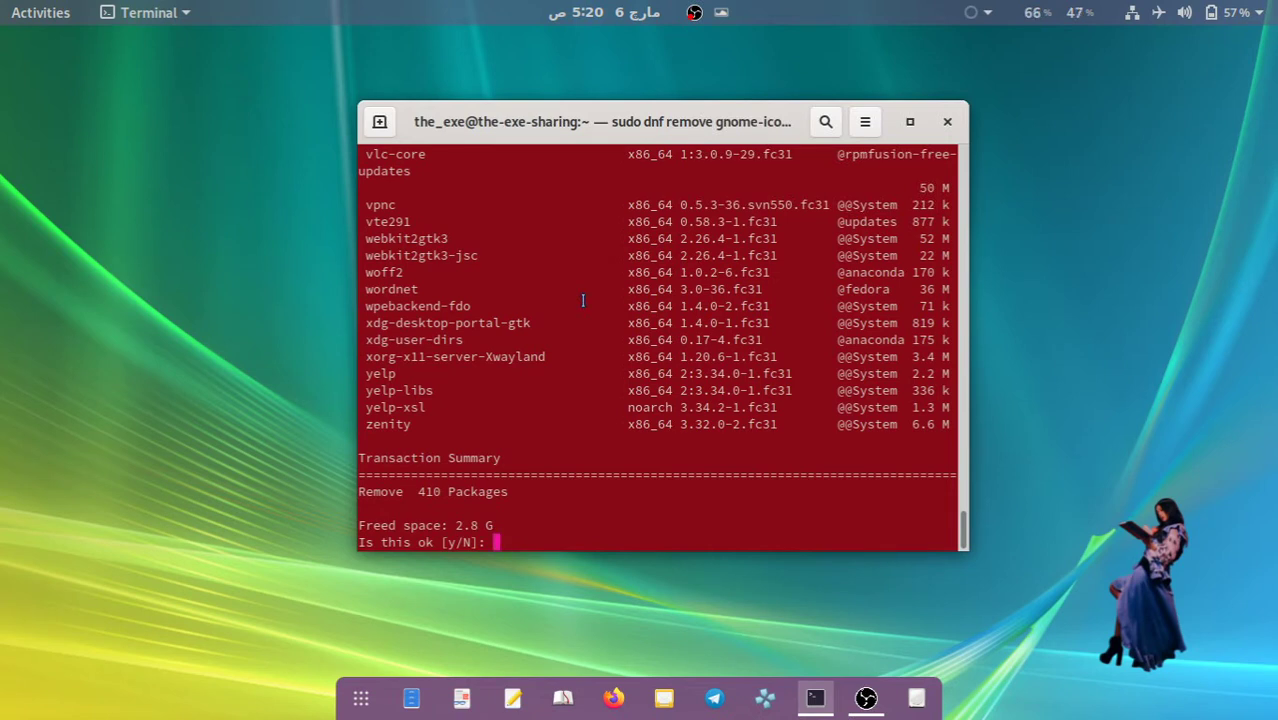
key("Return")
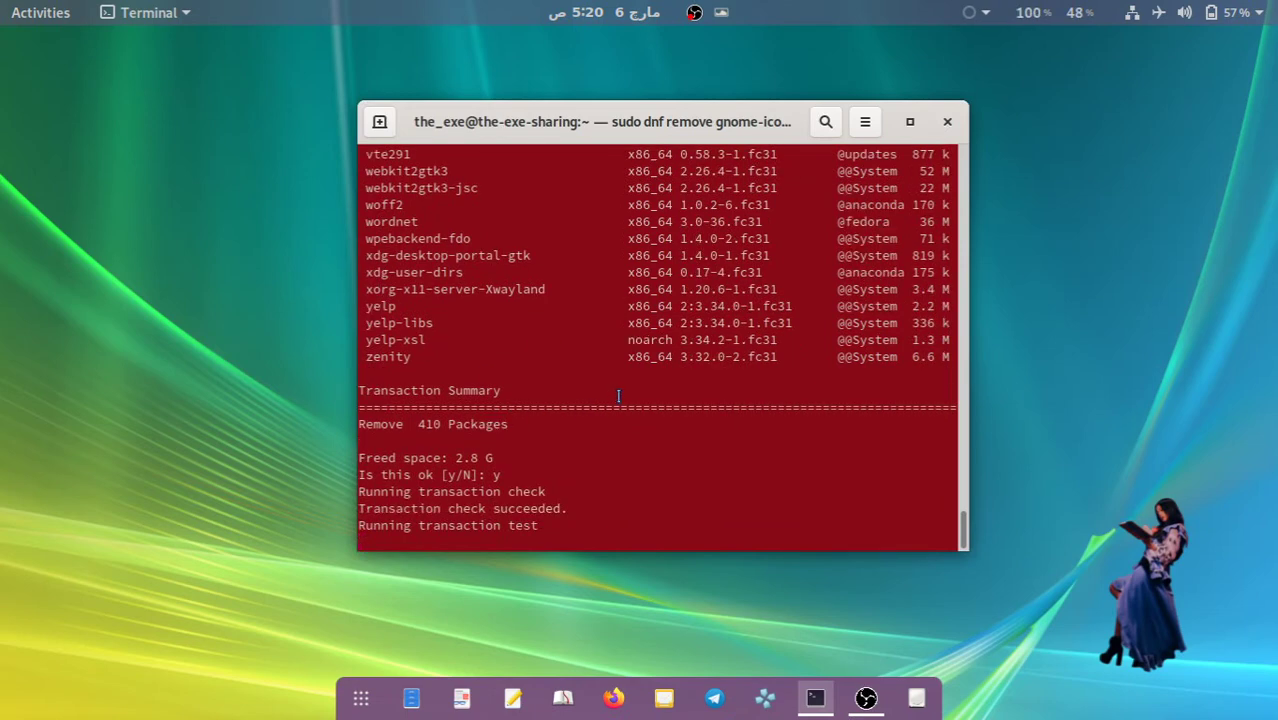
- Review the terminal's list of packages included in the icon theme removal
scroll(619, 396, "up", 15)
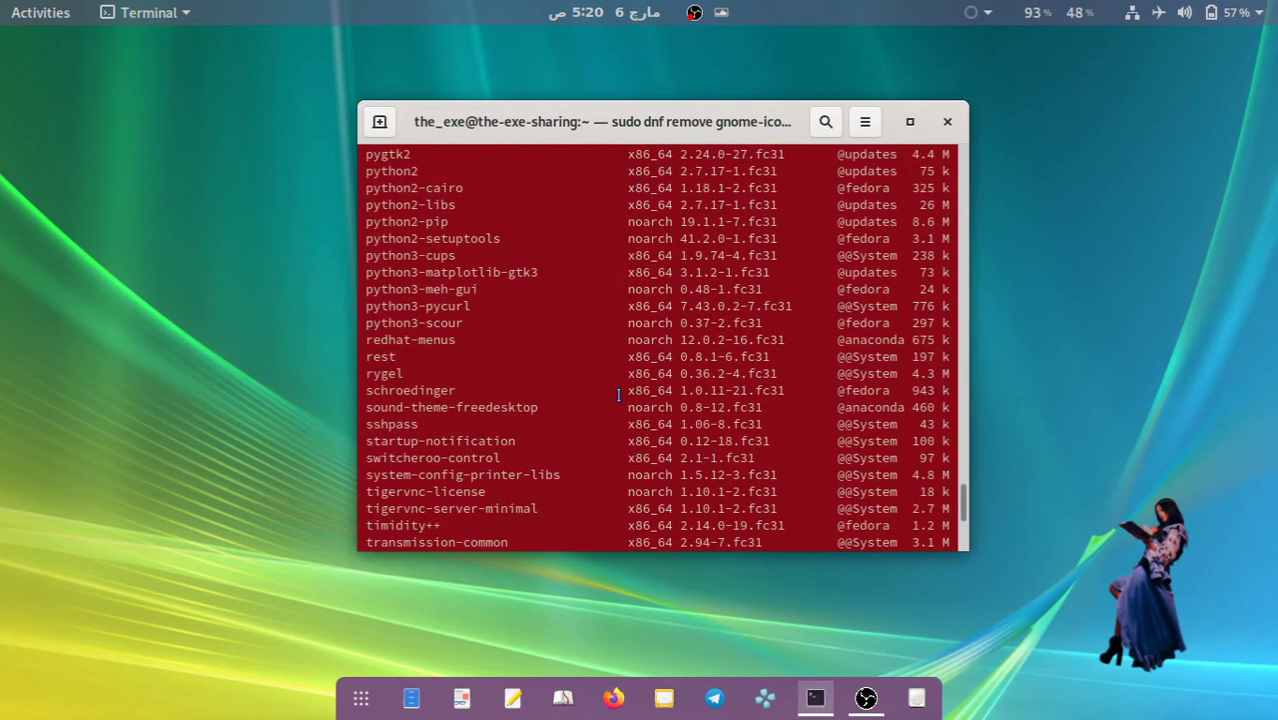
scroll(619, 396, "up", 20)
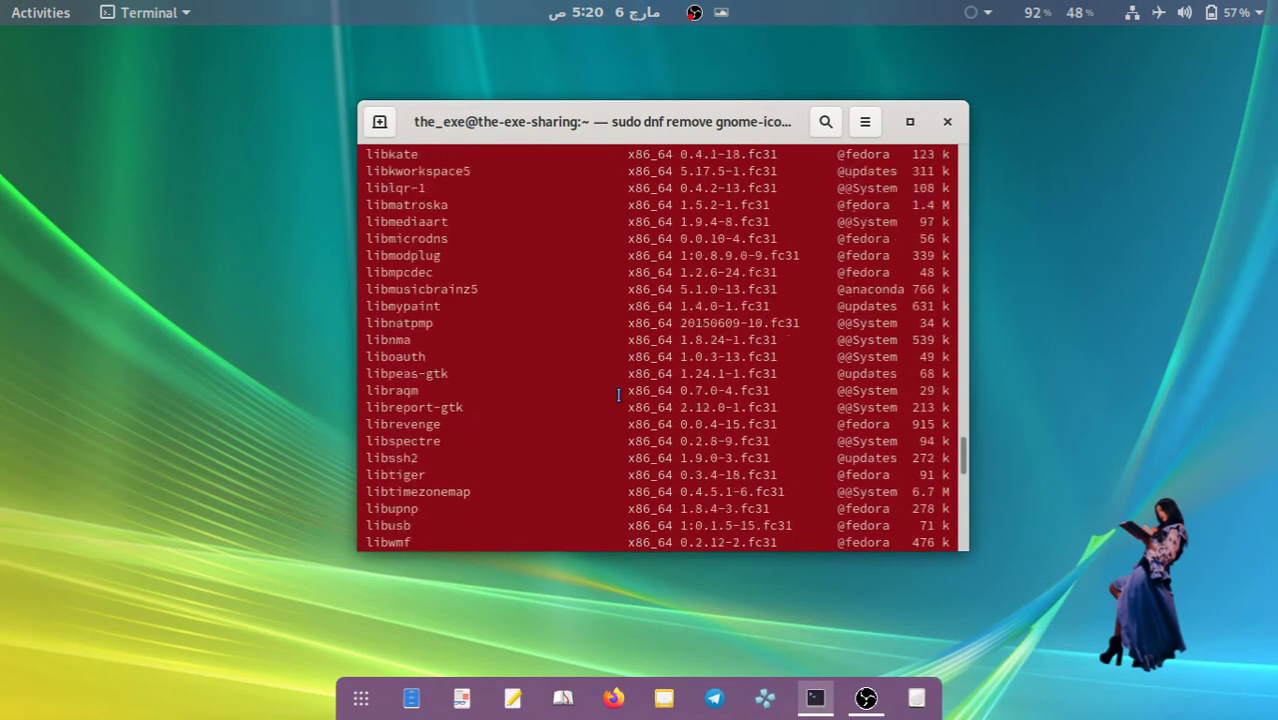
scroll(619, 396, "up", 20)
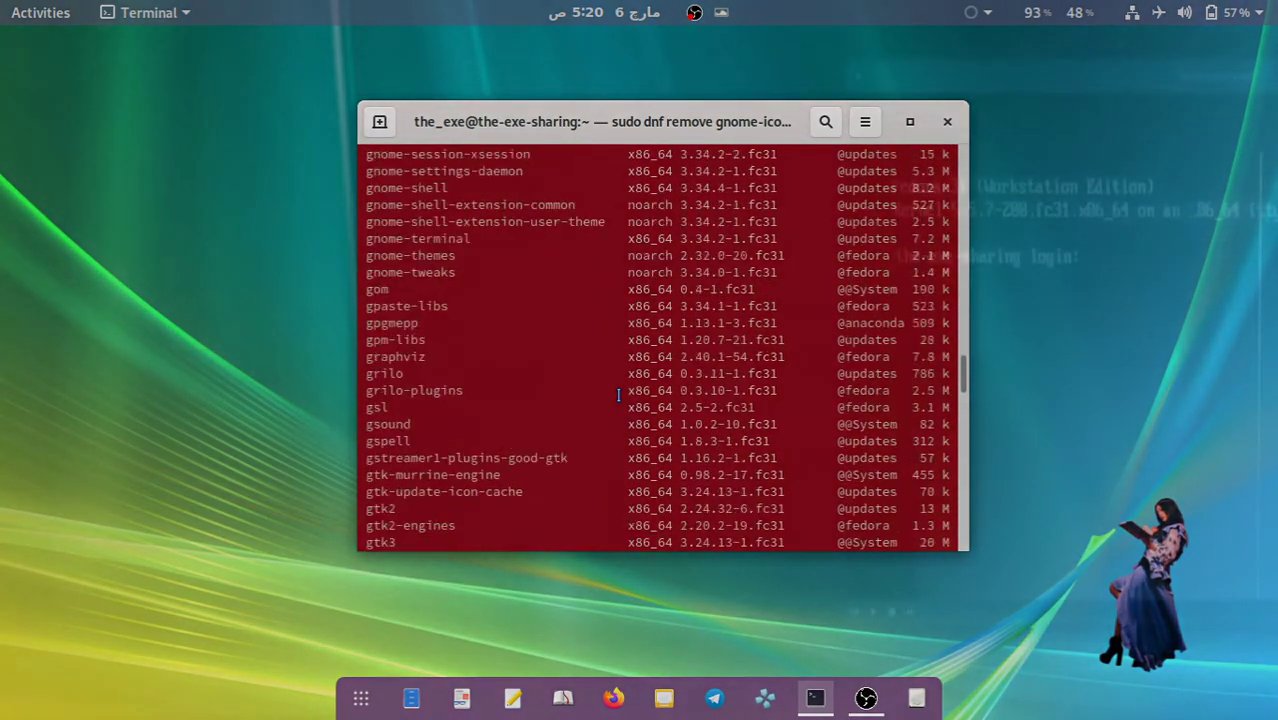
scroll(619, 396, "up", 1)
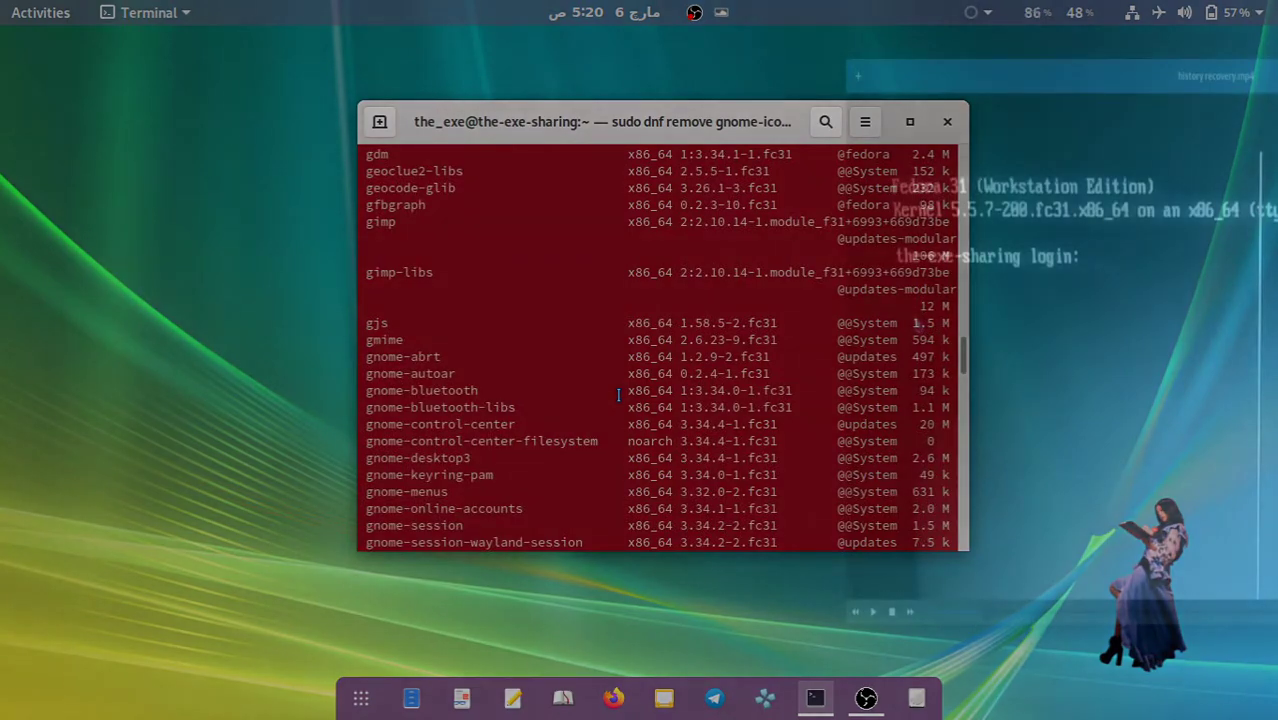
scroll(619, 396, "up", 9)
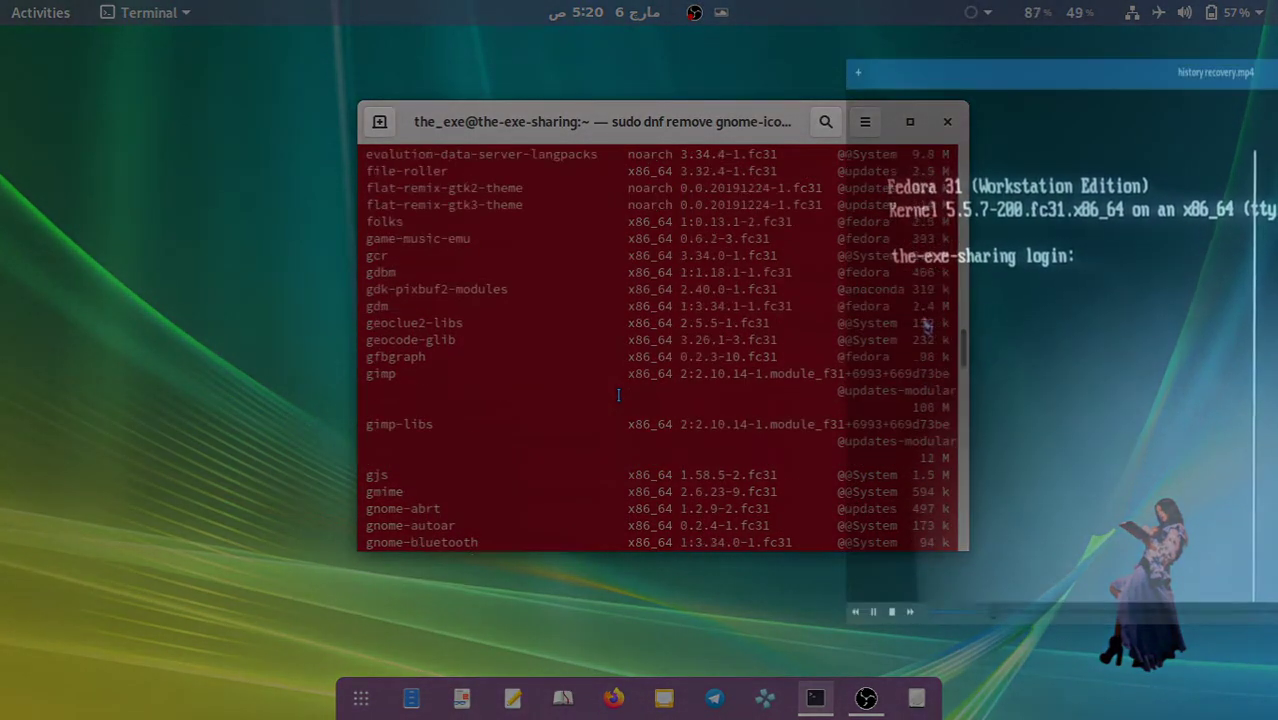
scroll(619, 396, "down", 20)
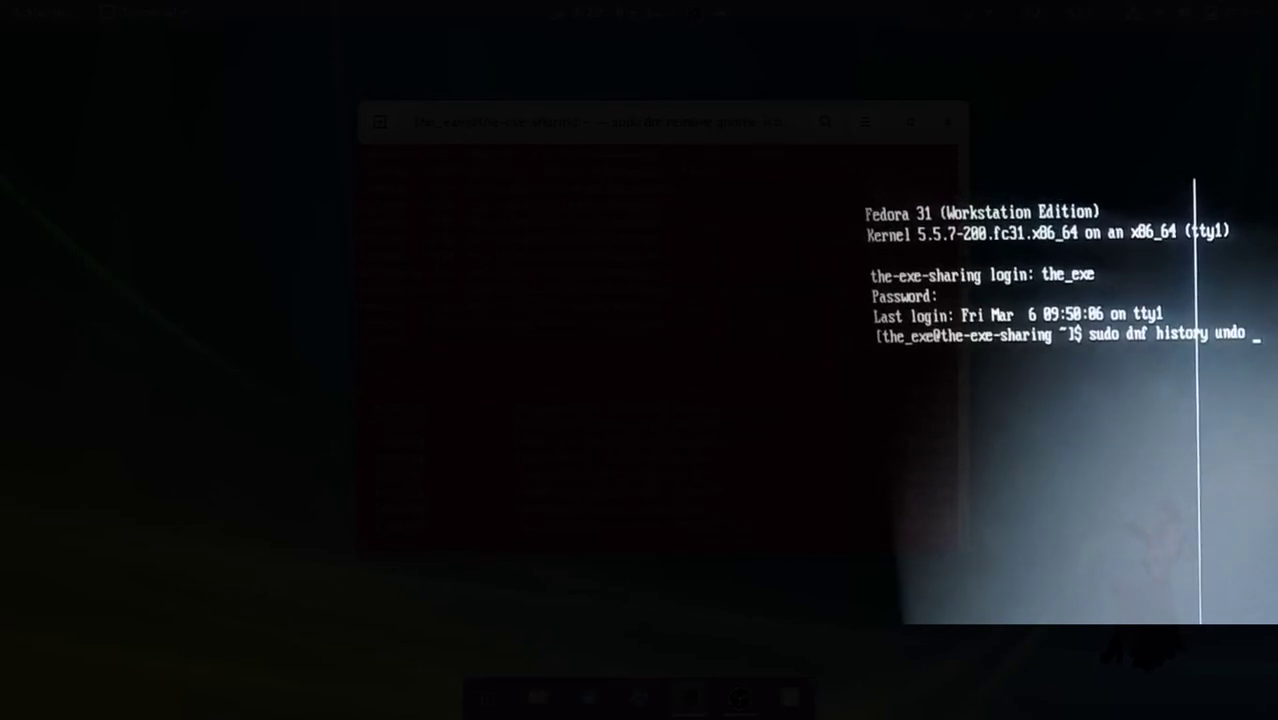
- At the tty1 console, complete the command sudo dnf history undo with transaction number 137
type("137")
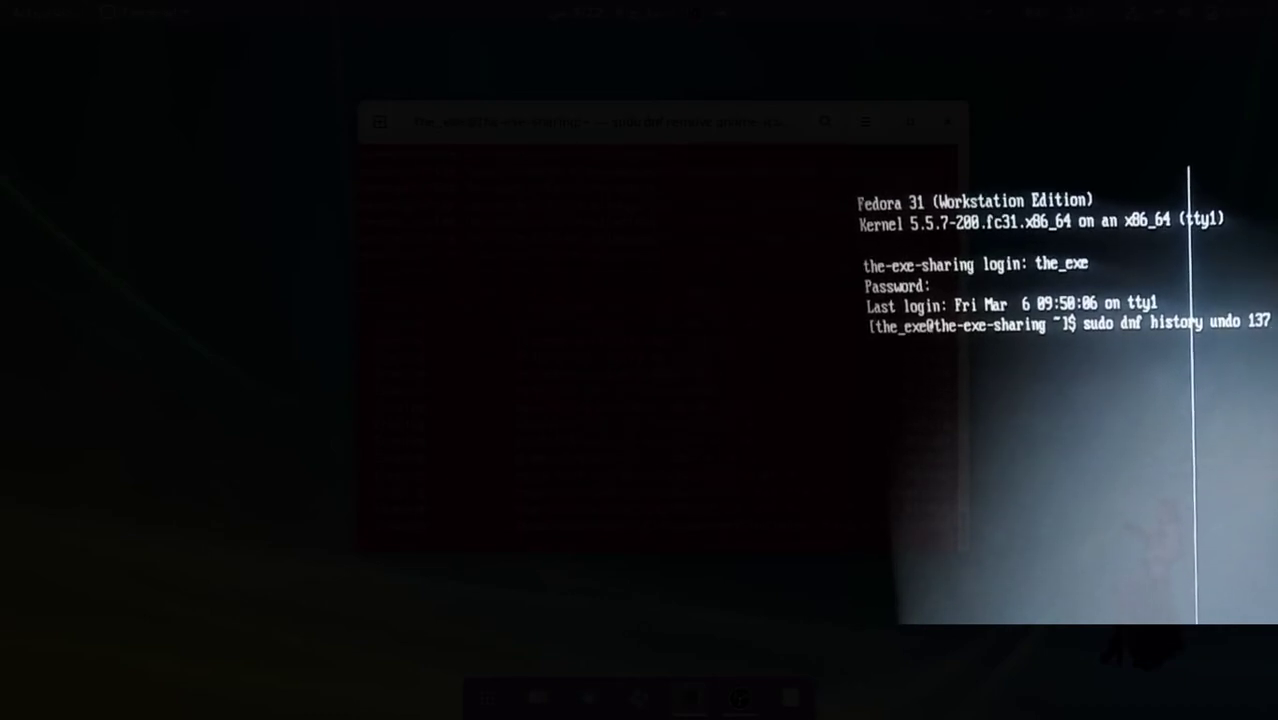
- In Files, browse to /usr/share/icons and check which actions are available for the blur-grub2_fullhd folder
mouse_move(957, 371)
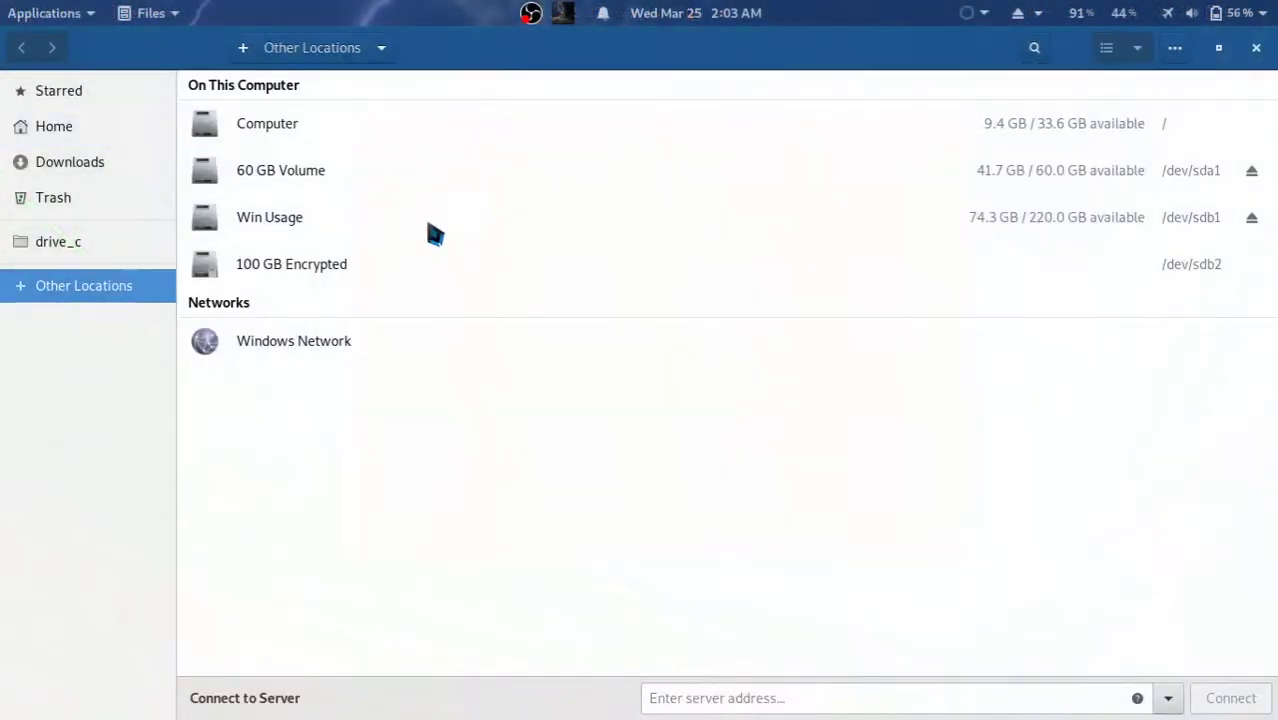
left_click(266, 127)
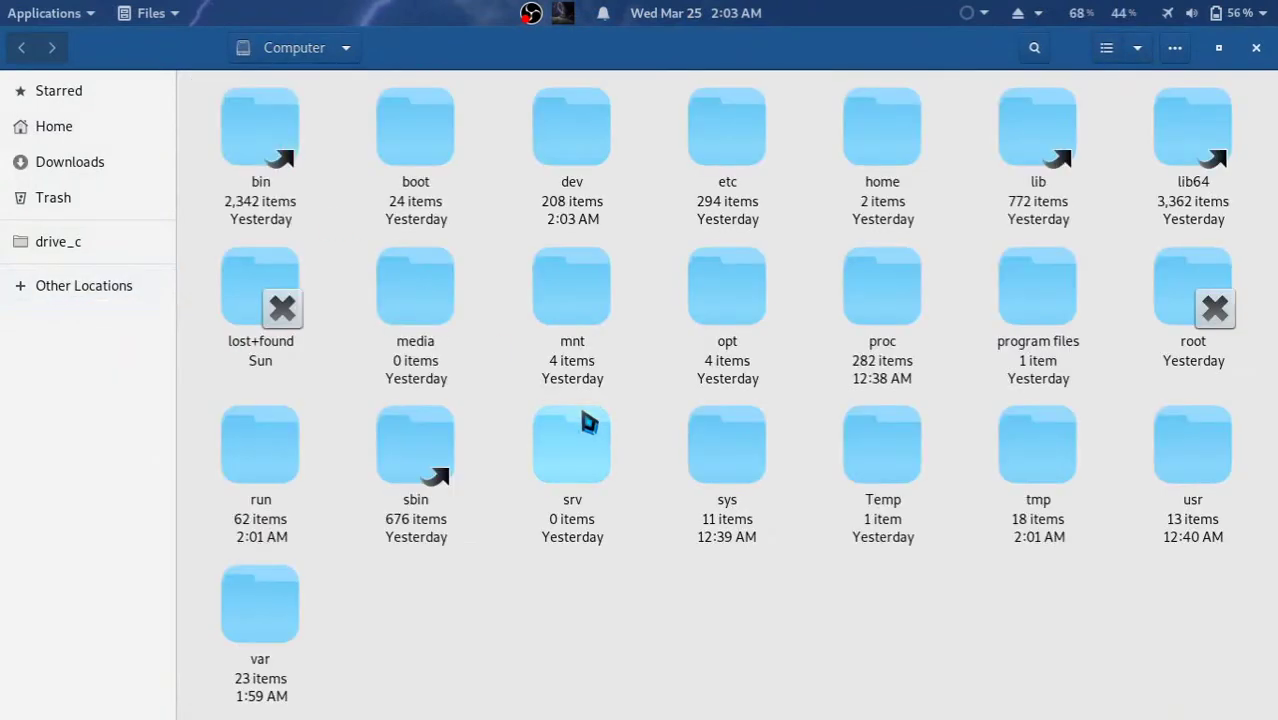
left_click(1218, 468)
double_click(1218, 468)
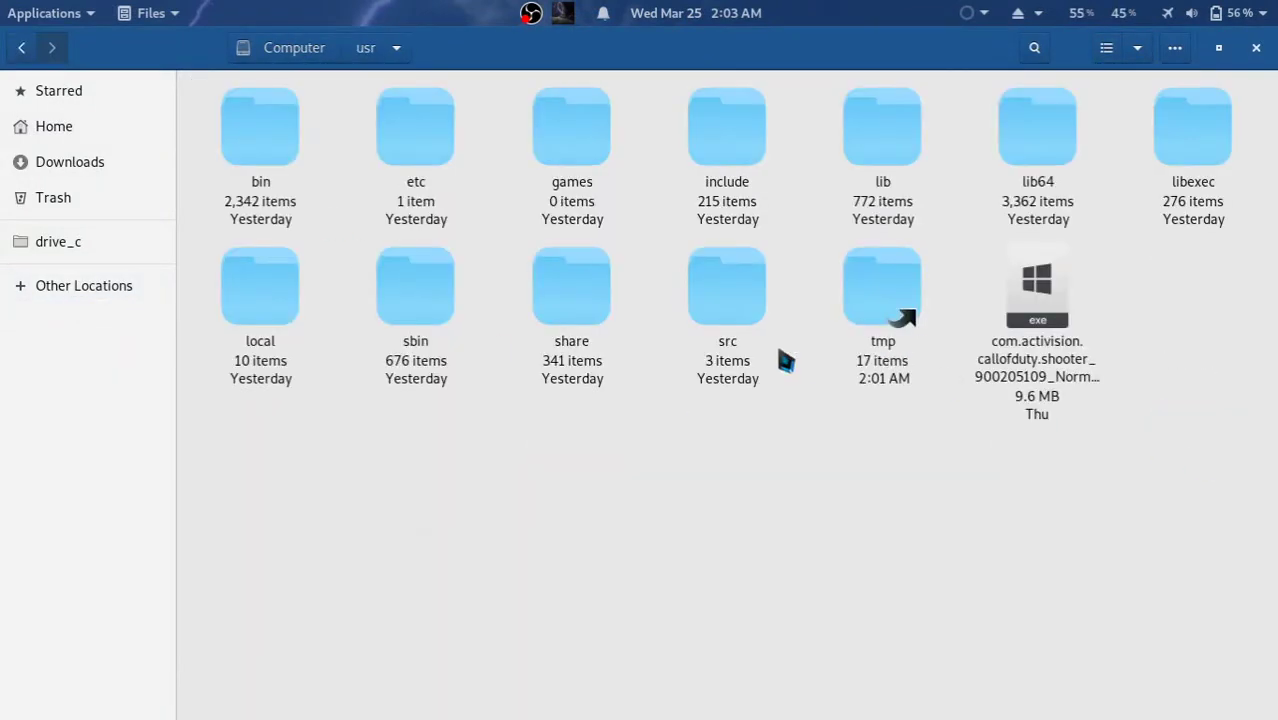
double_click(580, 300)
scroll(706, 398, "down", 1)
scroll(706, 398, "down", 20)
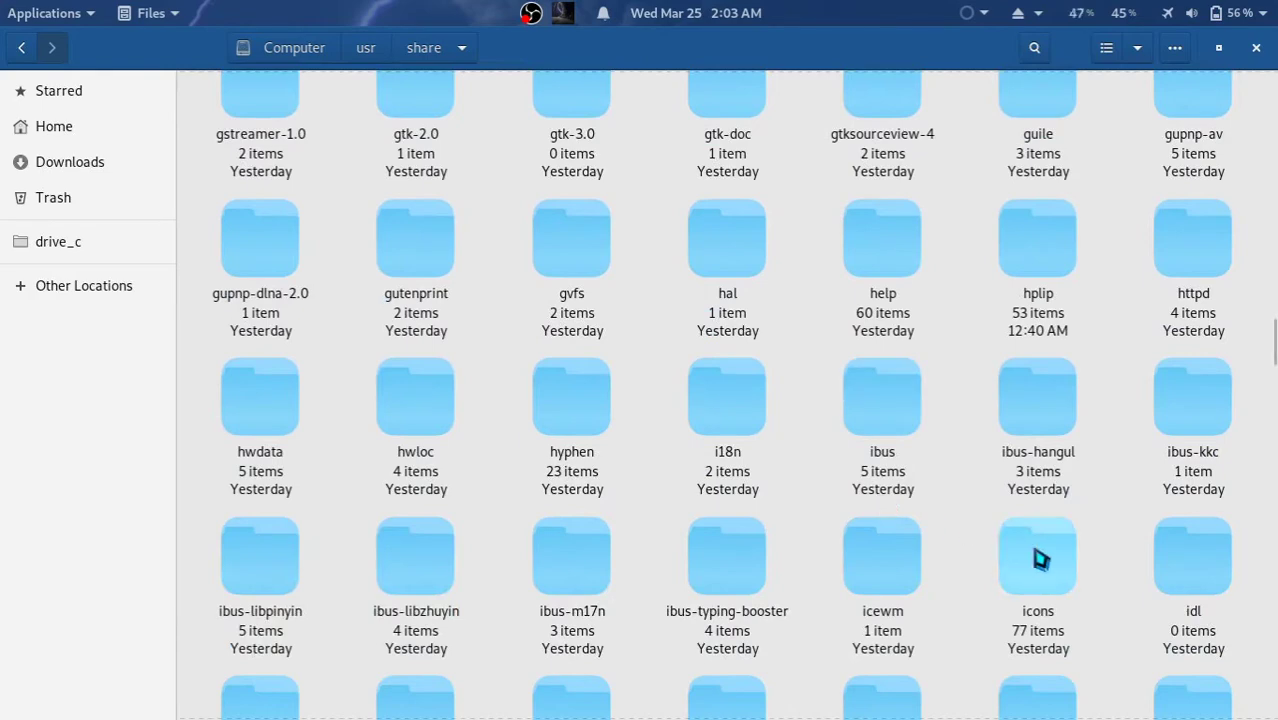
double_click(1040, 558)
right_click(869, 323)
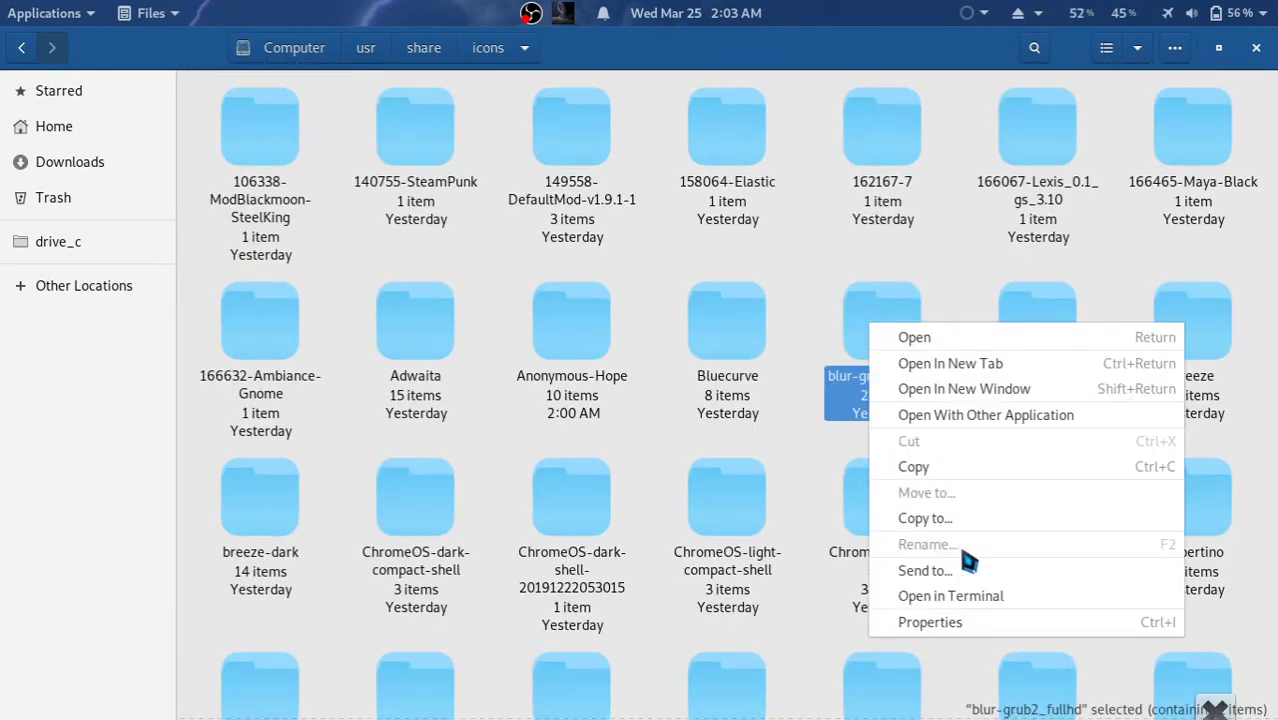
left_click(966, 688)
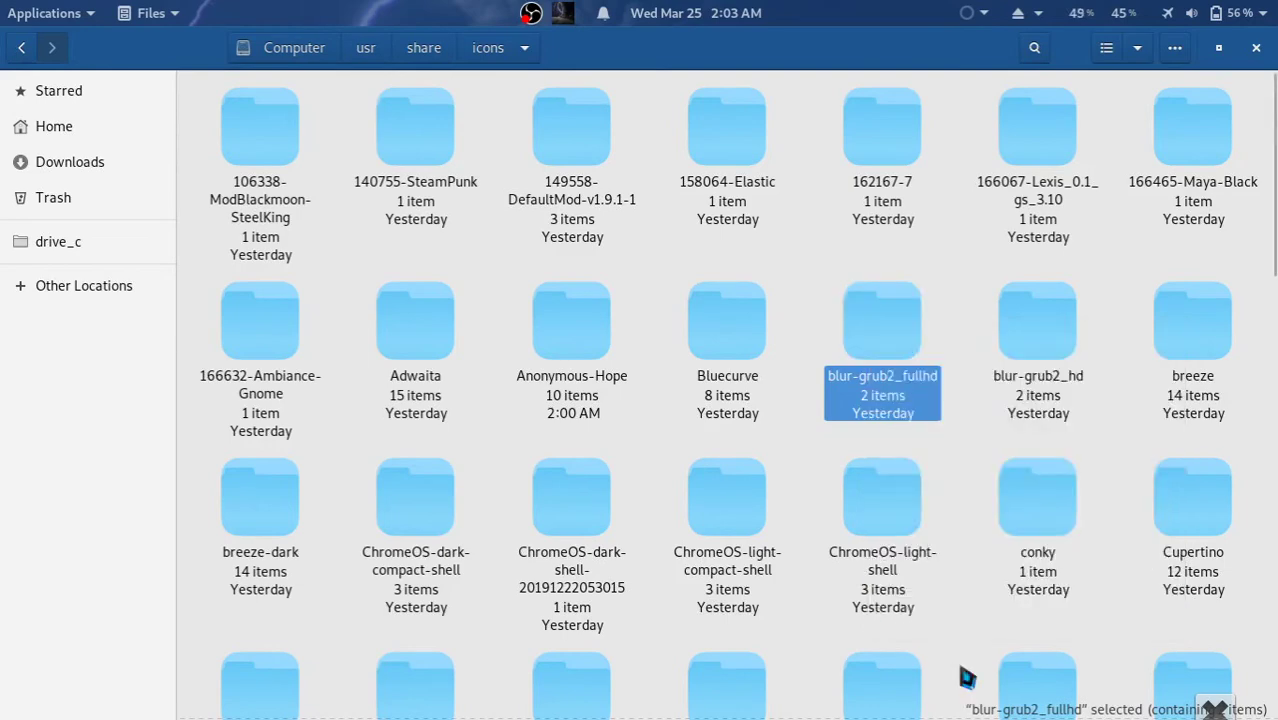
- Open a terminal on the empty workspace and launch the file manager as root with sudo nautilus
key("super")
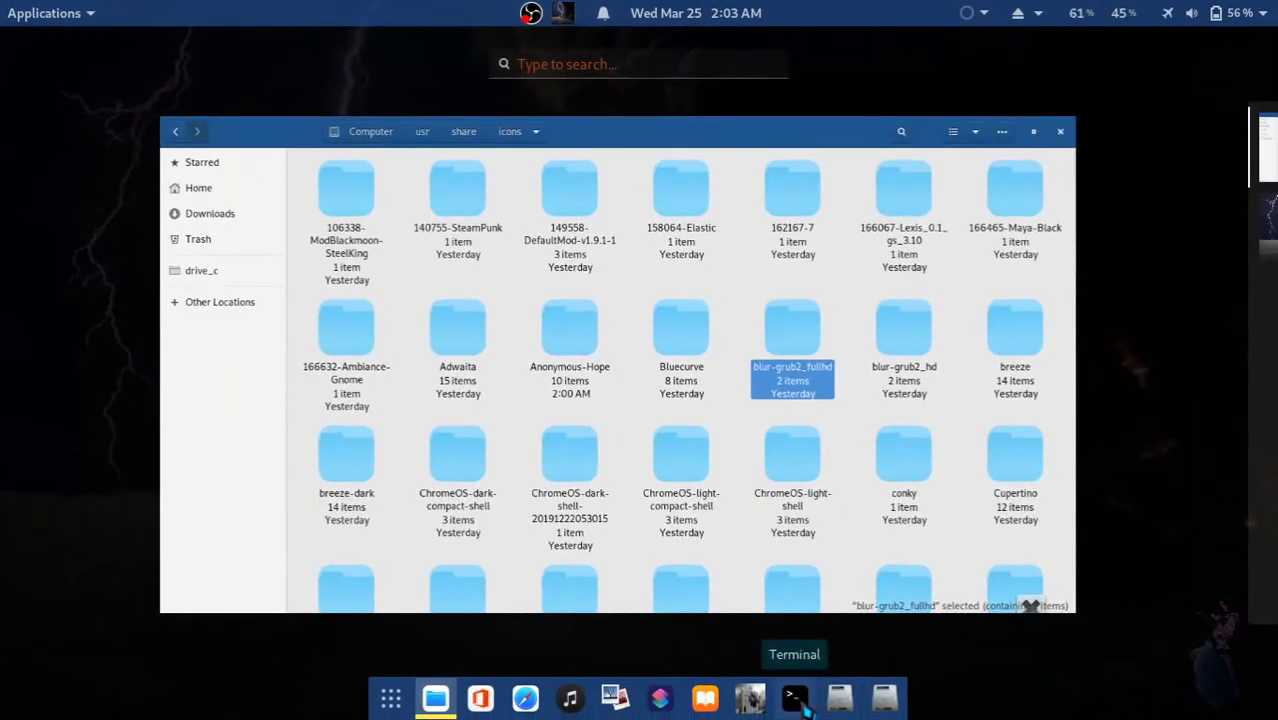
scroll(887, 603, "down", 1)
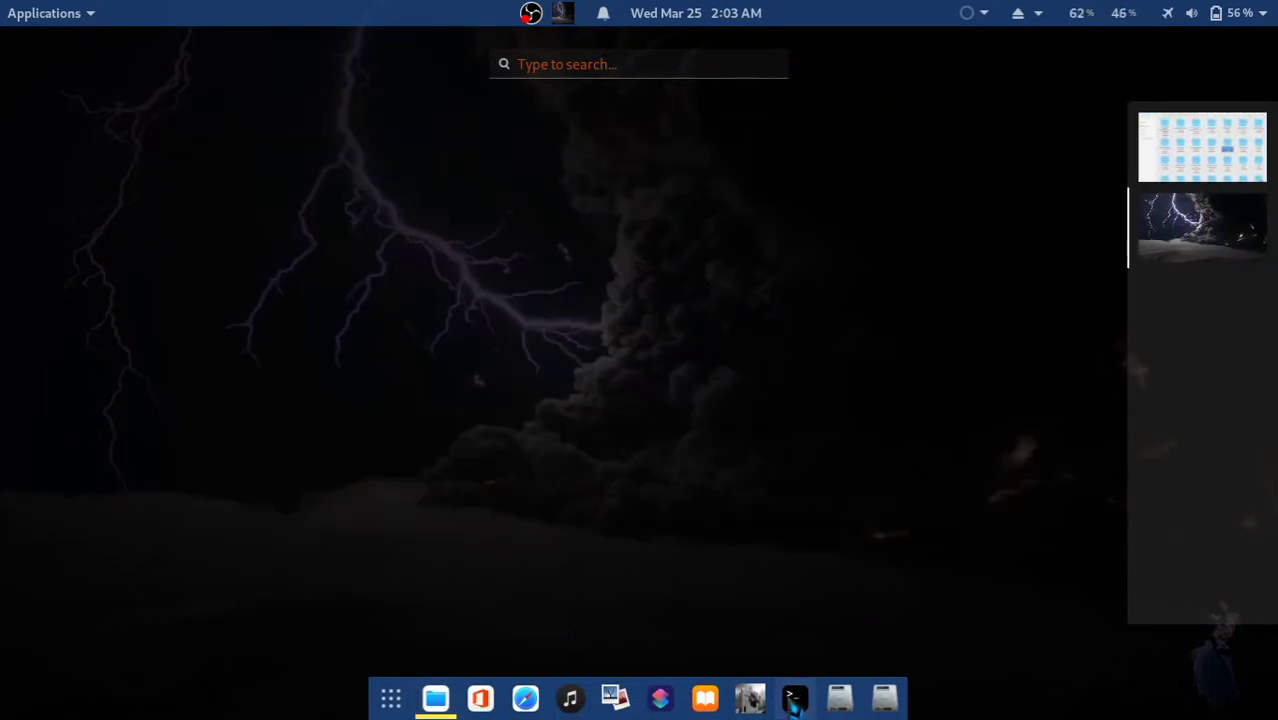
left_click(796, 702)
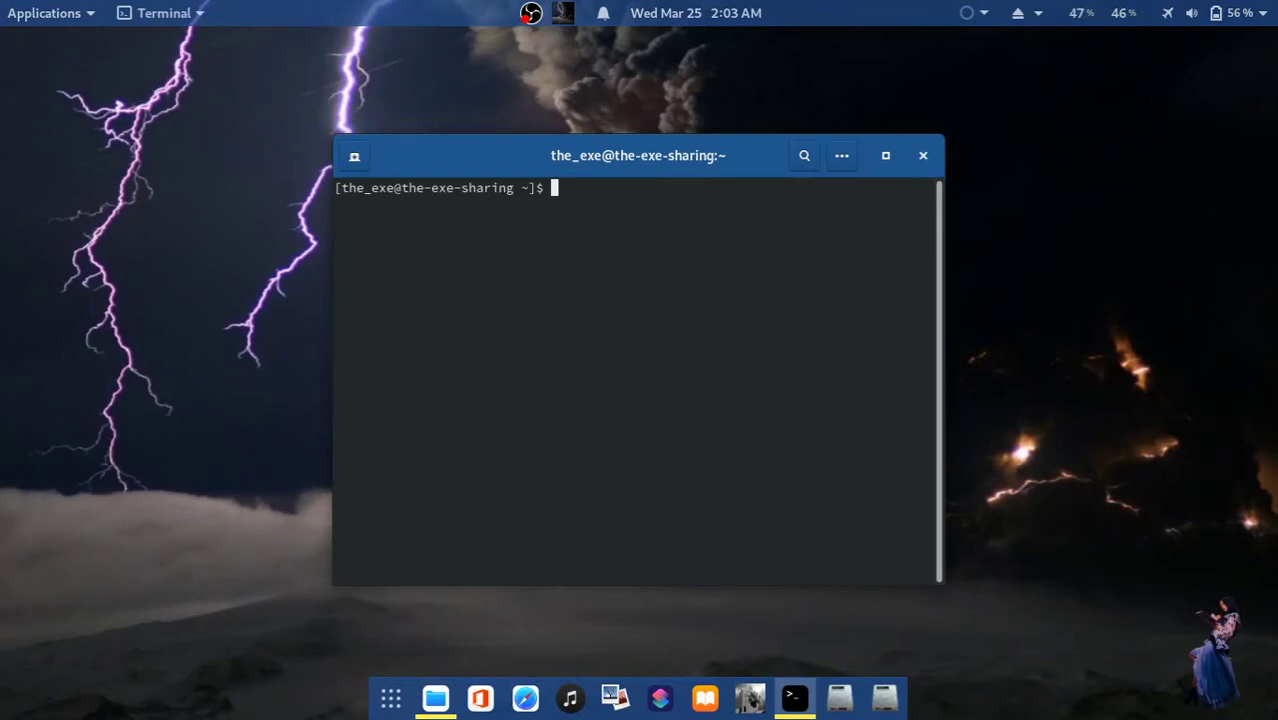
type("sudo nautilu")
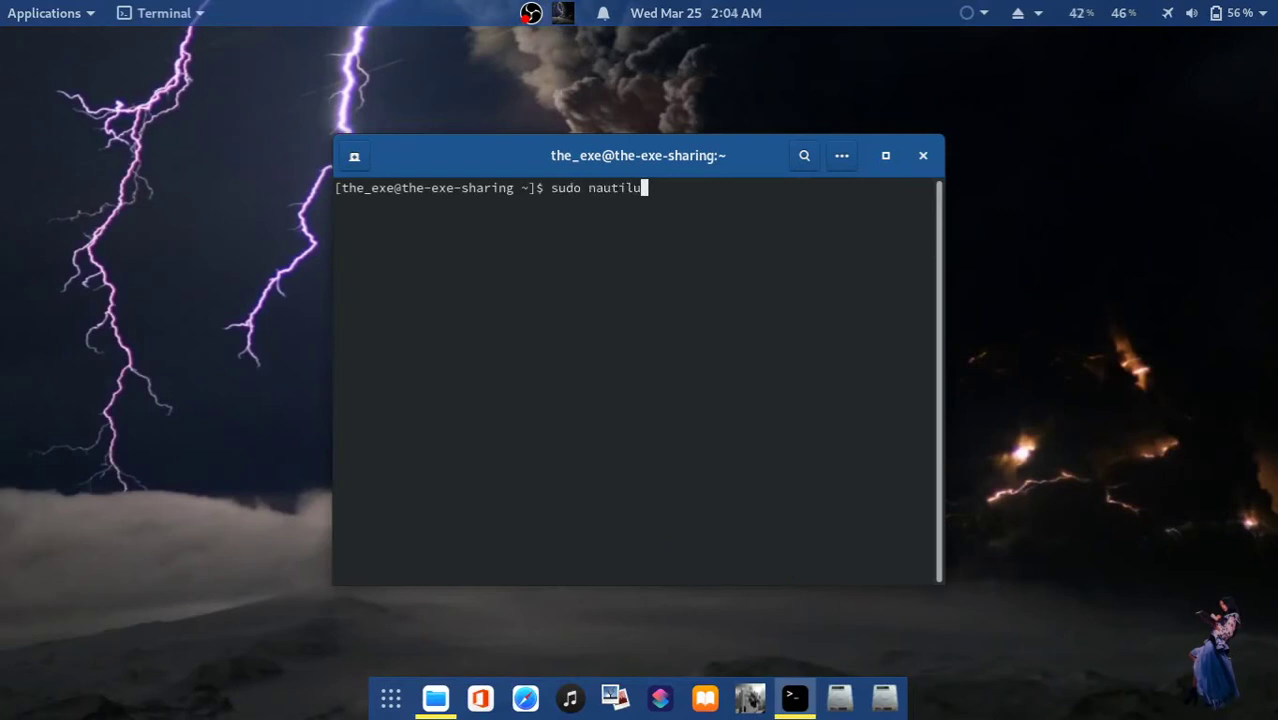
type("s")
key("Return")
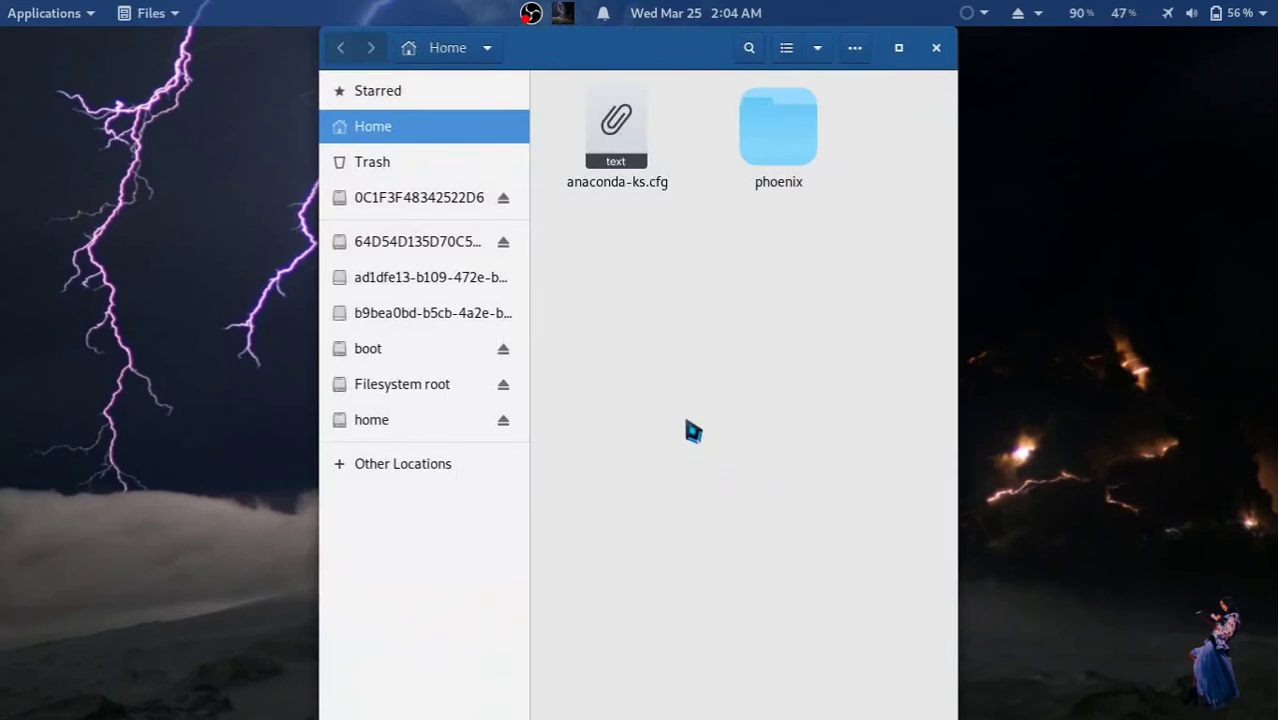
- In the root file manager, open Filesystem root, maximize the window and go to usr/share
left_click(404, 385)
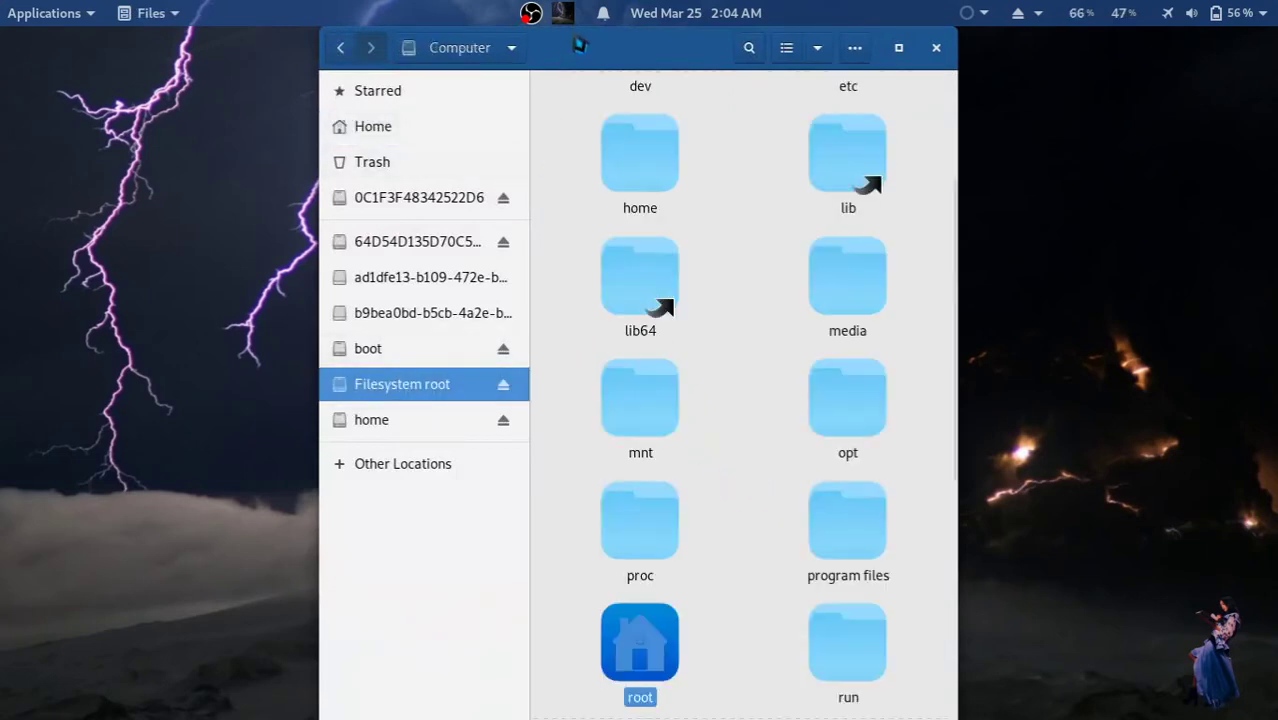
double_click(622, 45)
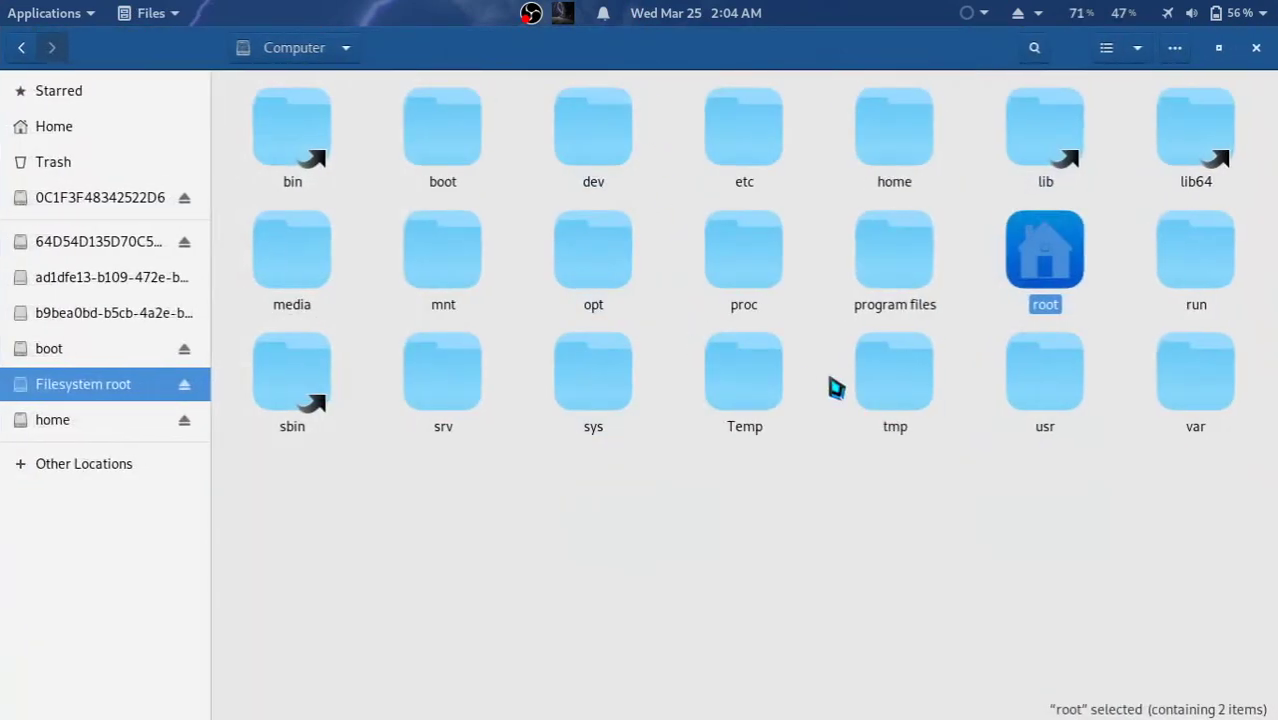
left_click(1186, 385)
double_click(992, 388)
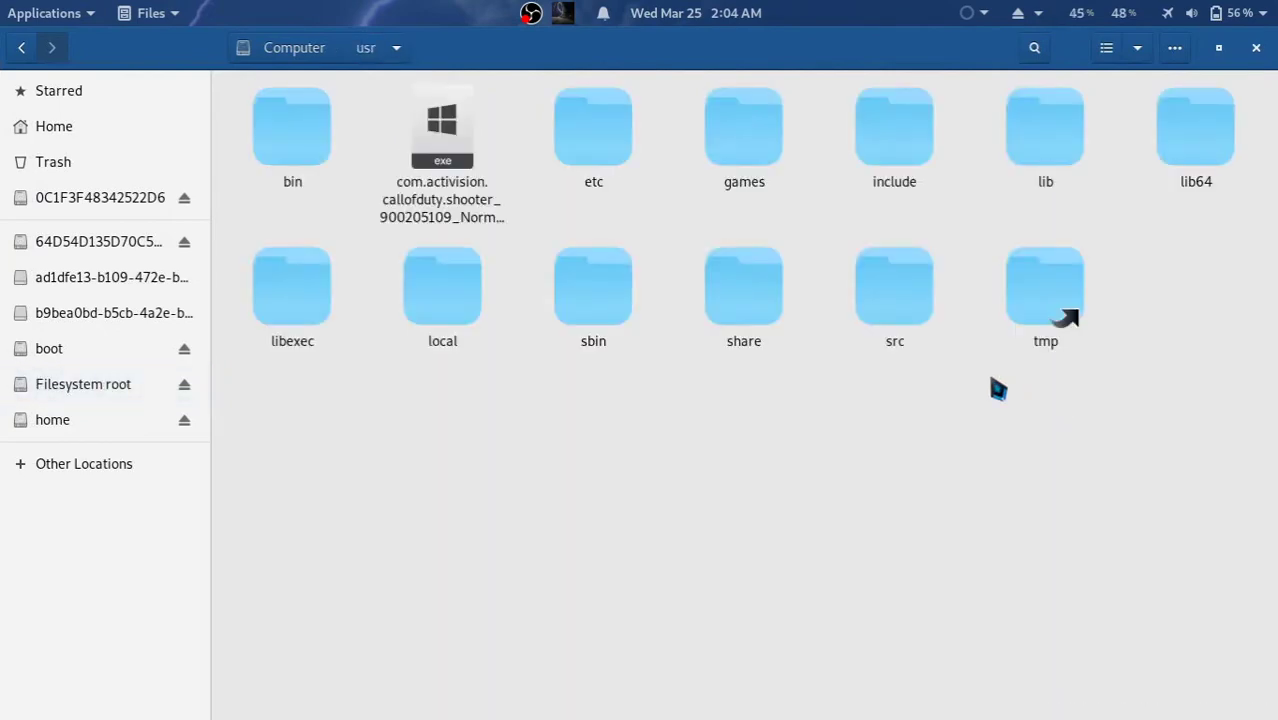
left_click(725, 298)
double_click(725, 298)
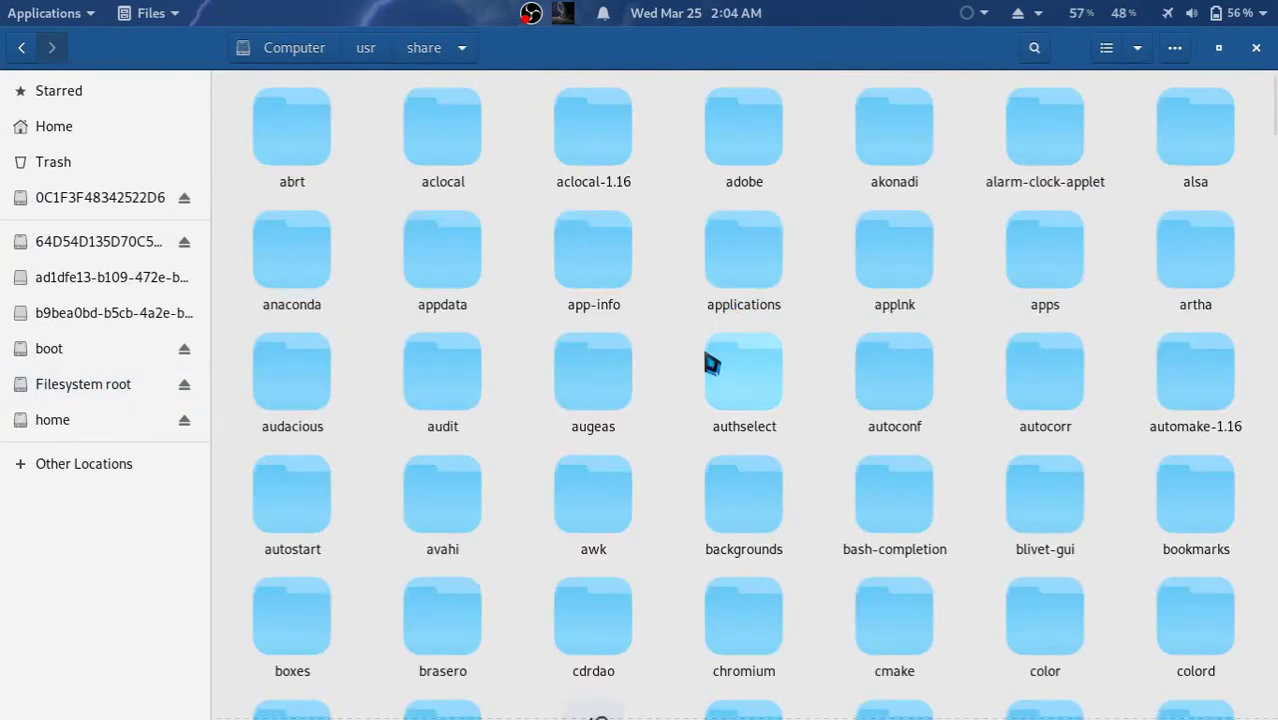
- Open the icons folder as root and check which actions are available for the Bluecurve folder
scroll(705, 364, "down", 10)
scroll(697, 370, "down", 10)
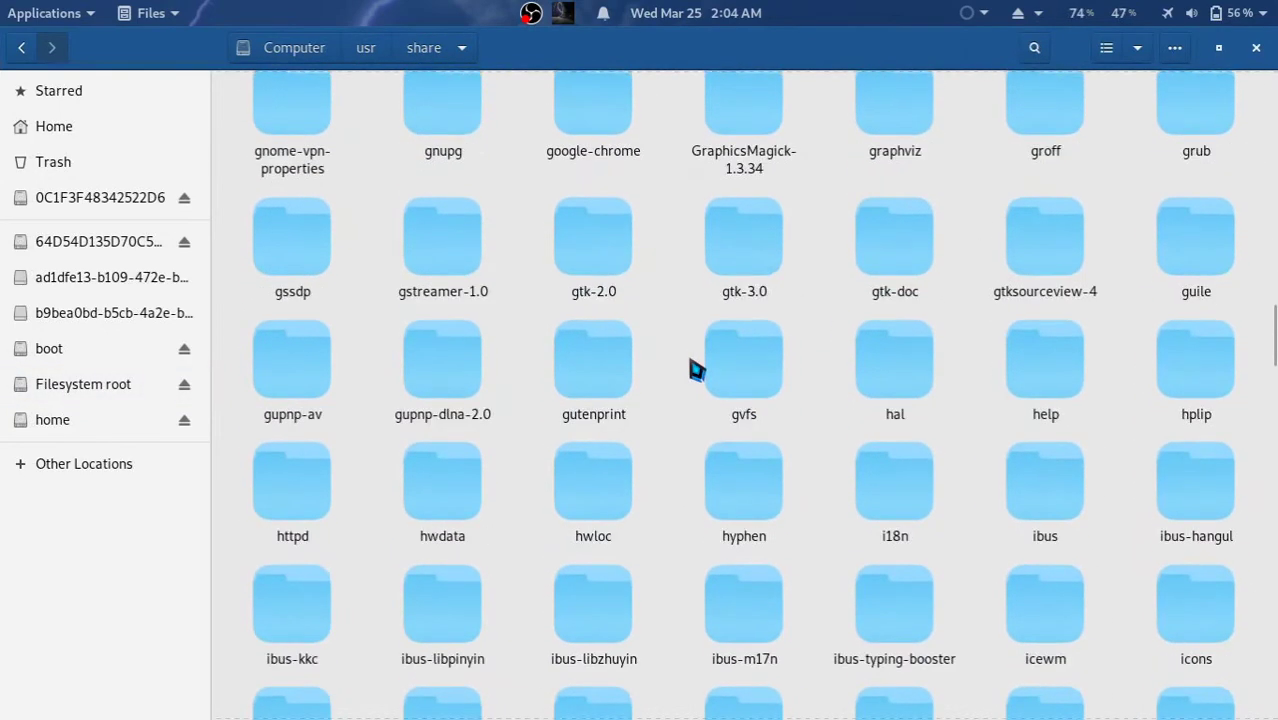
scroll(695, 370, "down", 6)
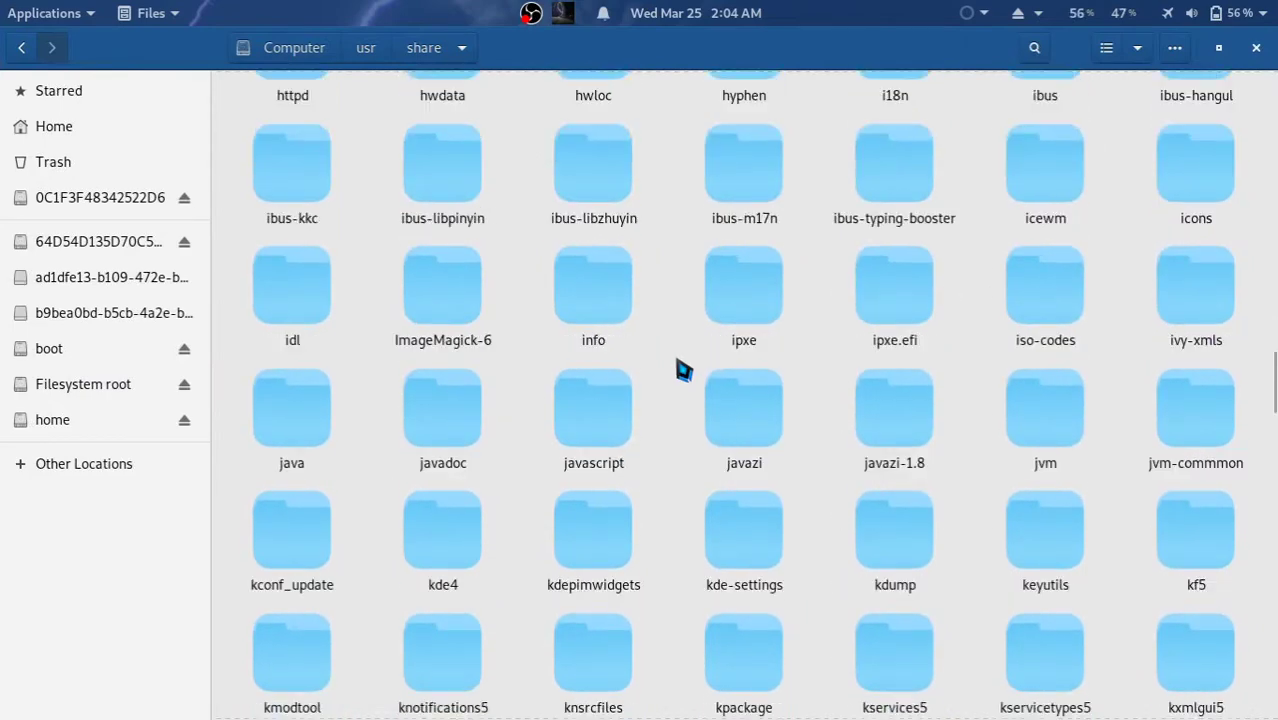
scroll(684, 370, "down", 1)
scroll(684, 370, "up", 2)
double_click(1203, 180)
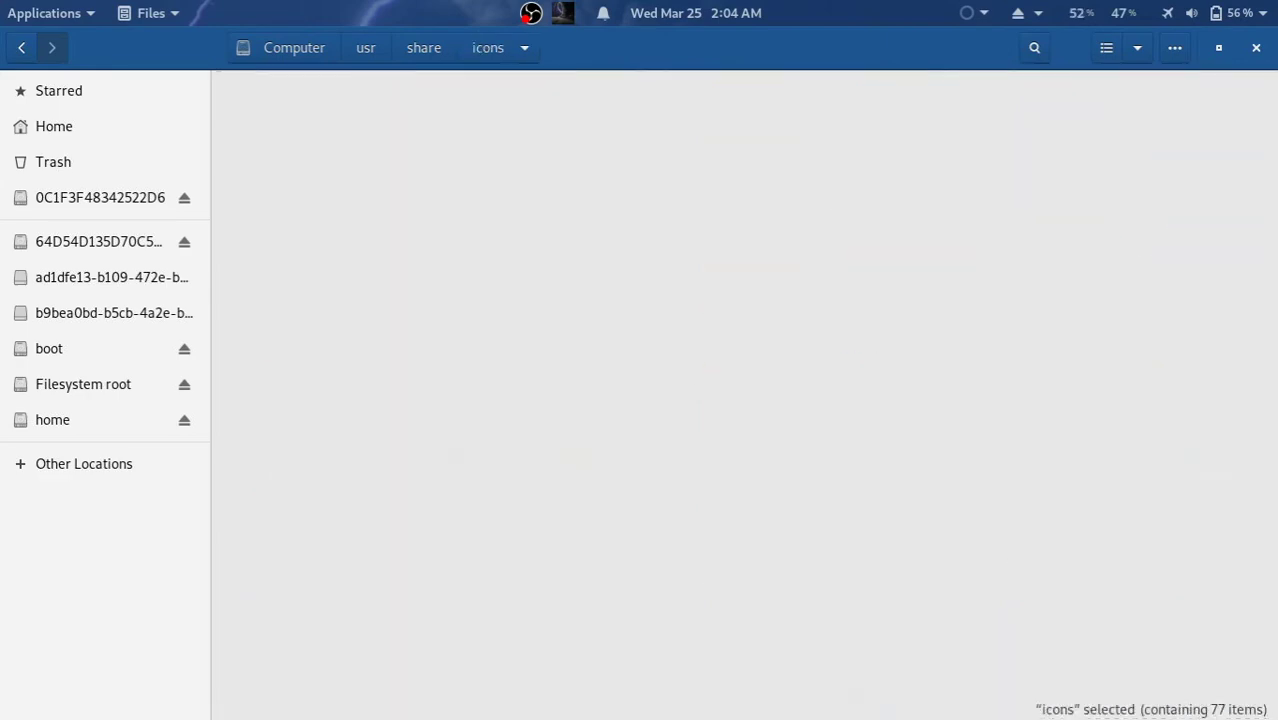
right_click(741, 305)
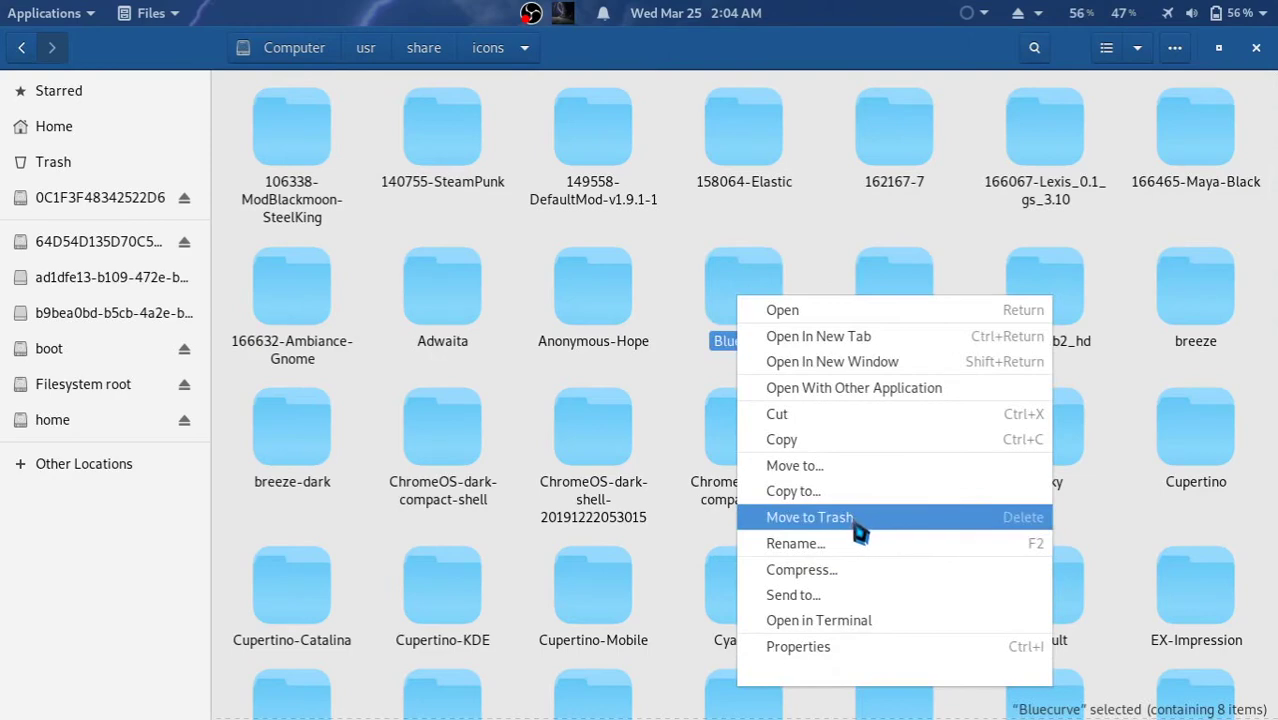
left_click(680, 278)
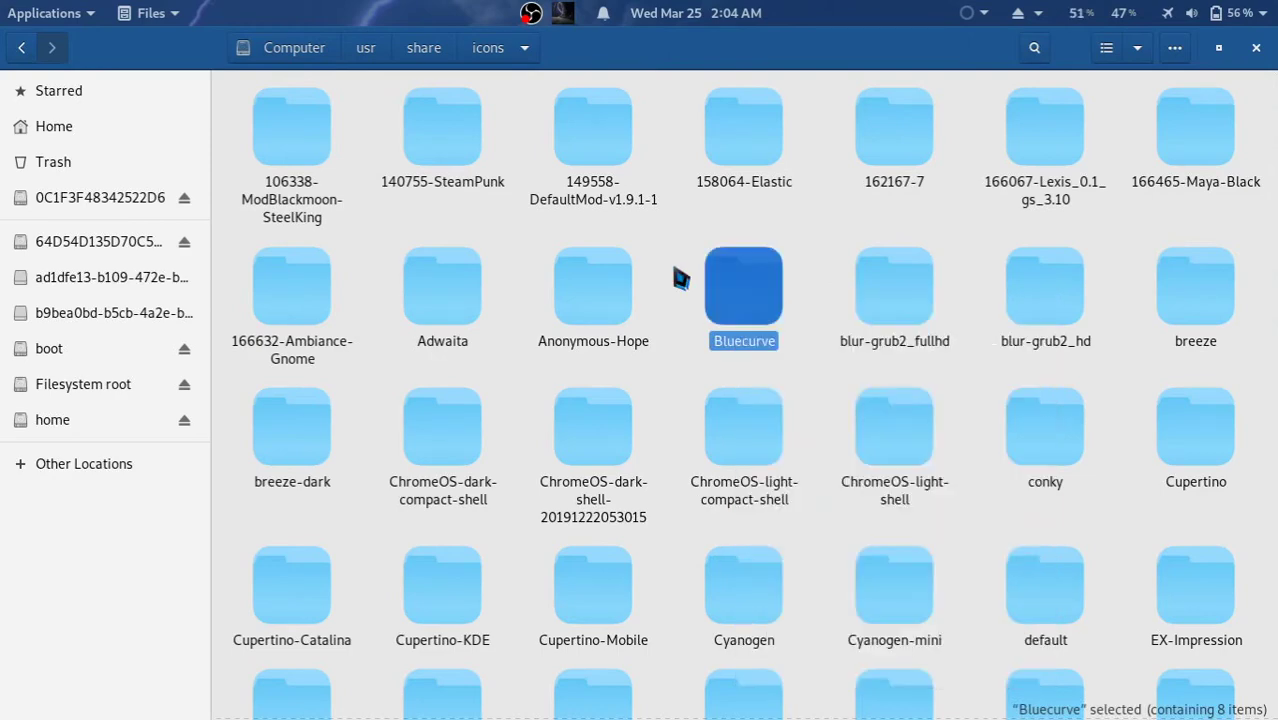
- Return to the share folder in the root file manager and open the themes folder
left_click(430, 55)
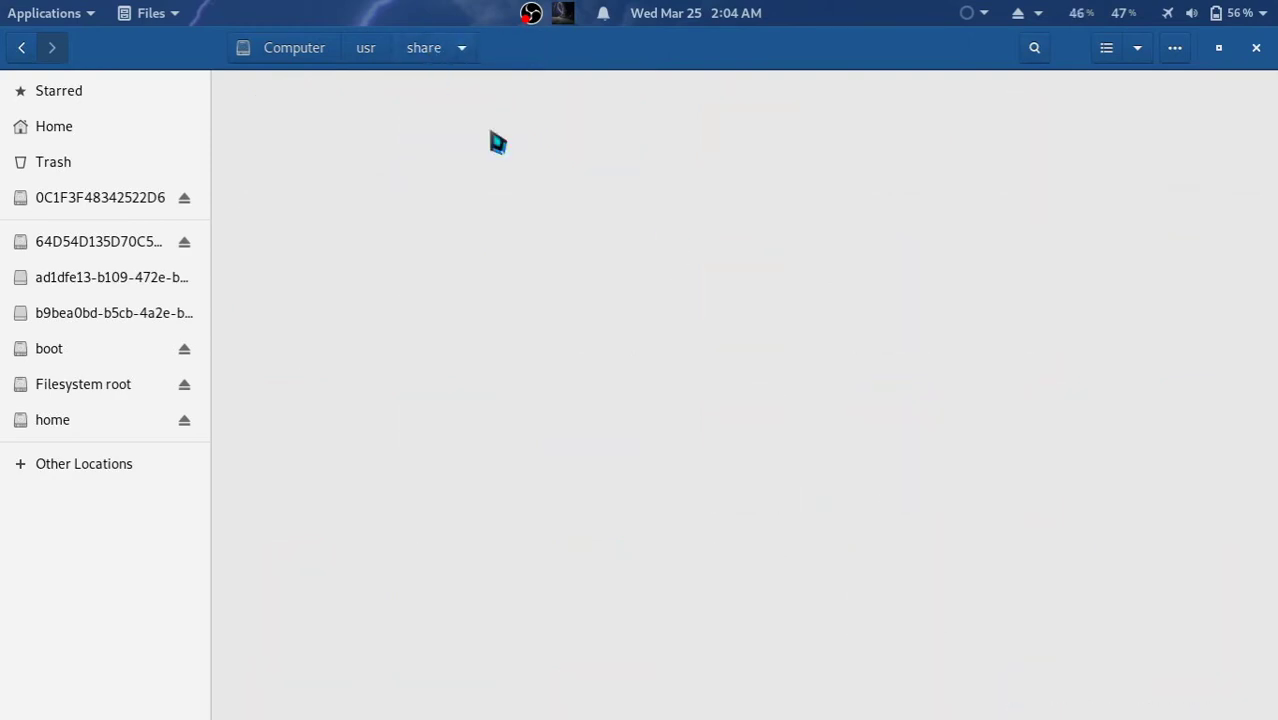
scroll(650, 364, "down", 2)
scroll(650, 364, "down", 12)
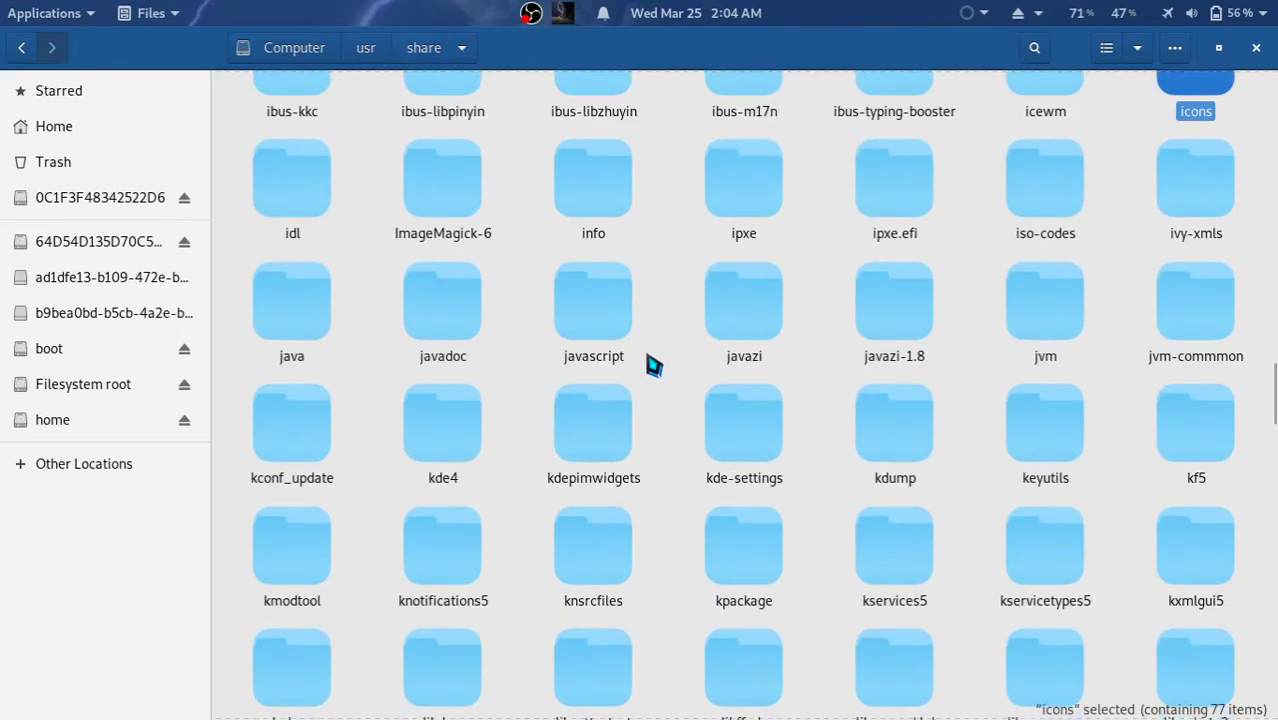
scroll(652, 365, "down", 6)
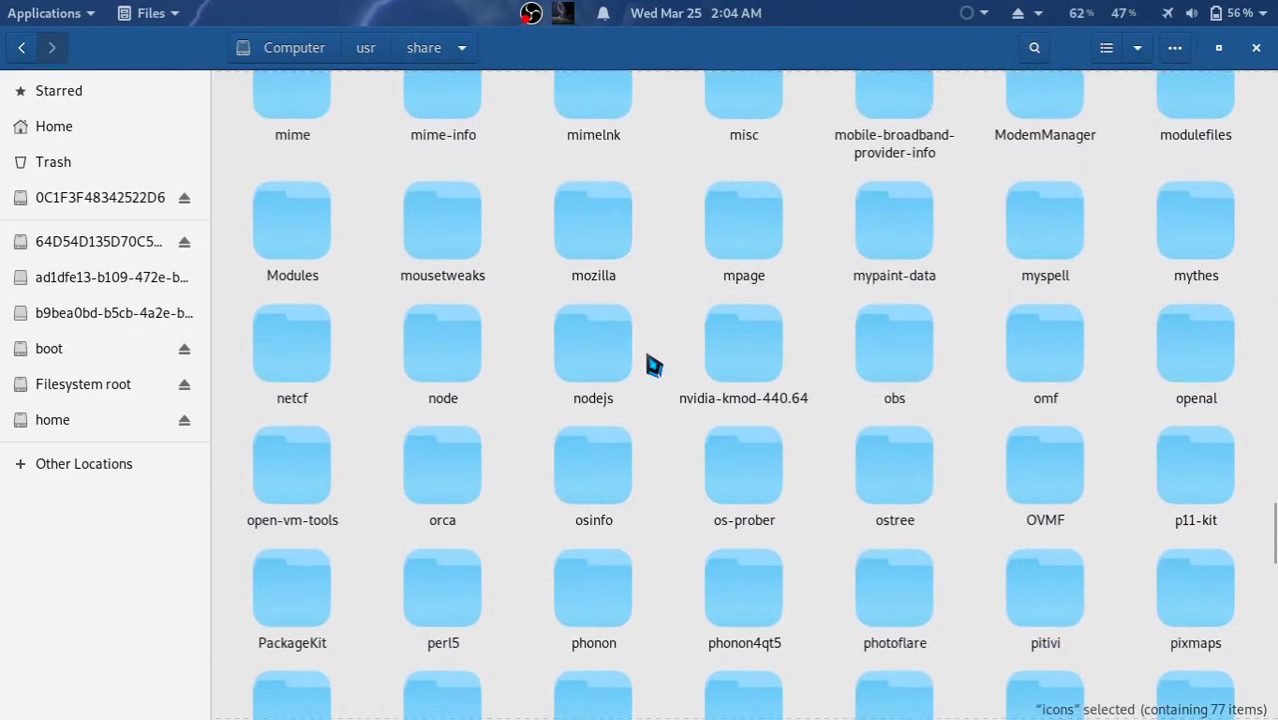
scroll(652, 365, "down", 5)
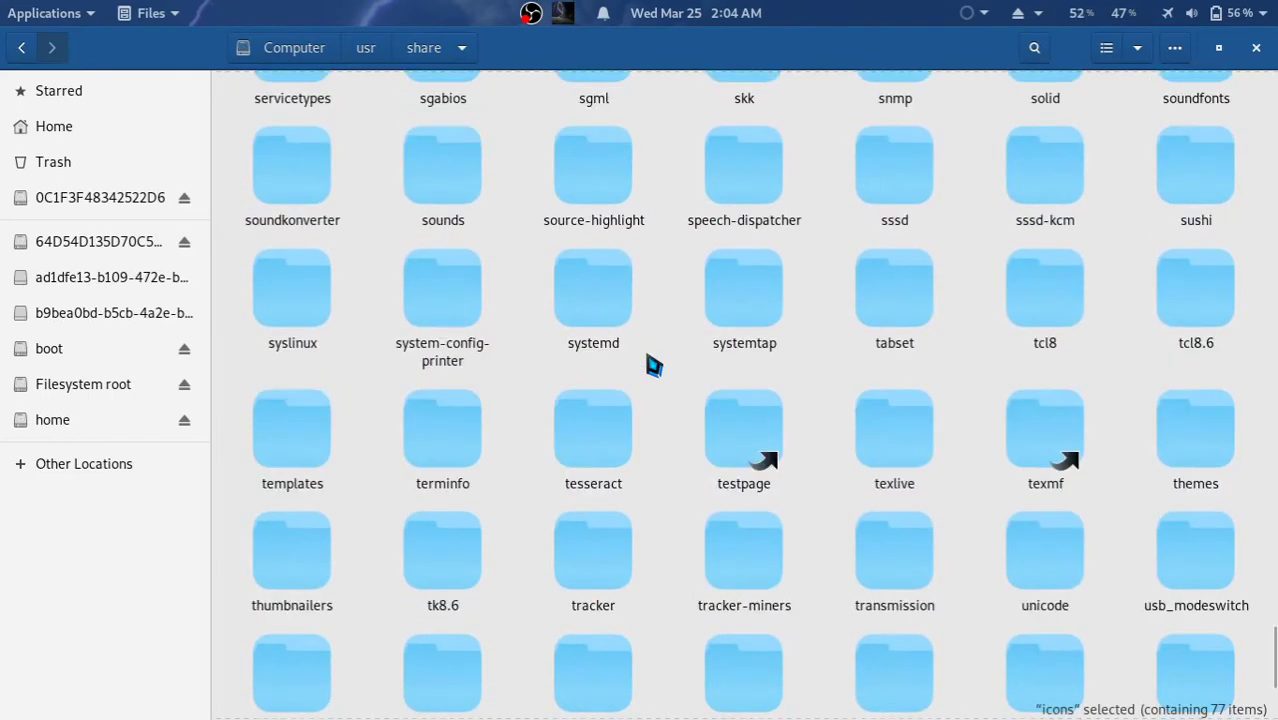
scroll(652, 365, "down", 2)
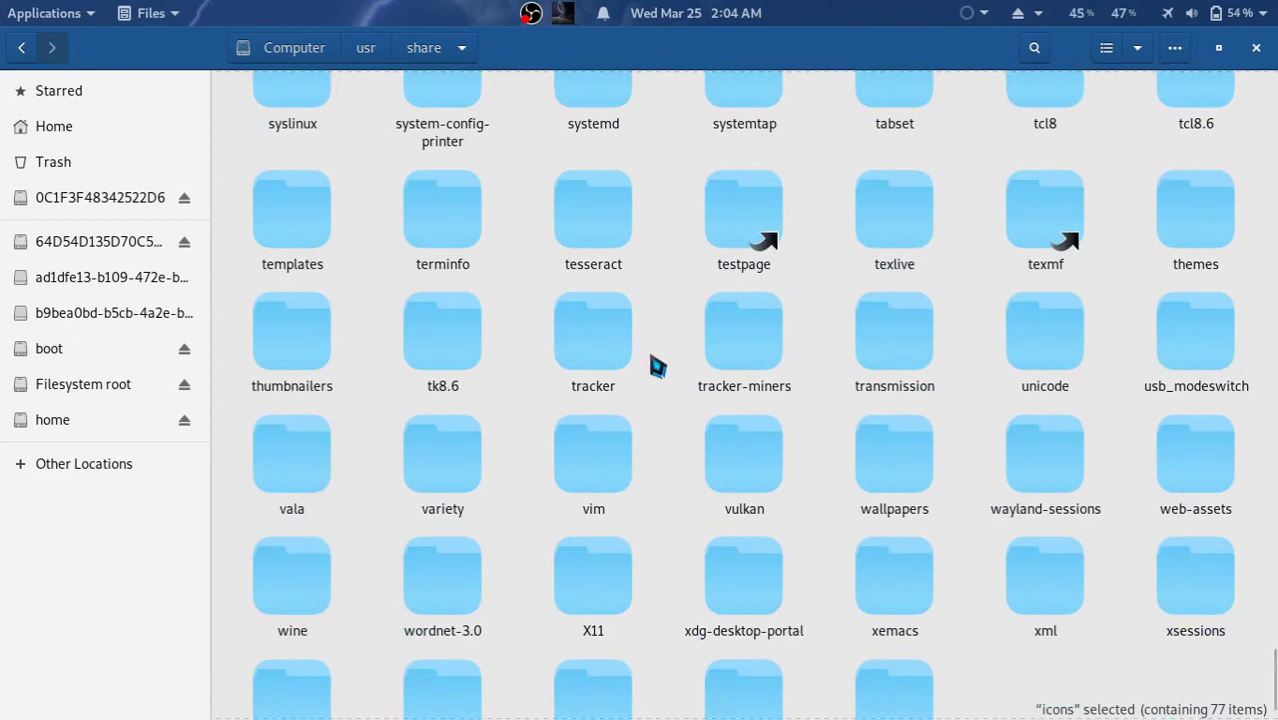
scroll(652, 365, "up", 1)
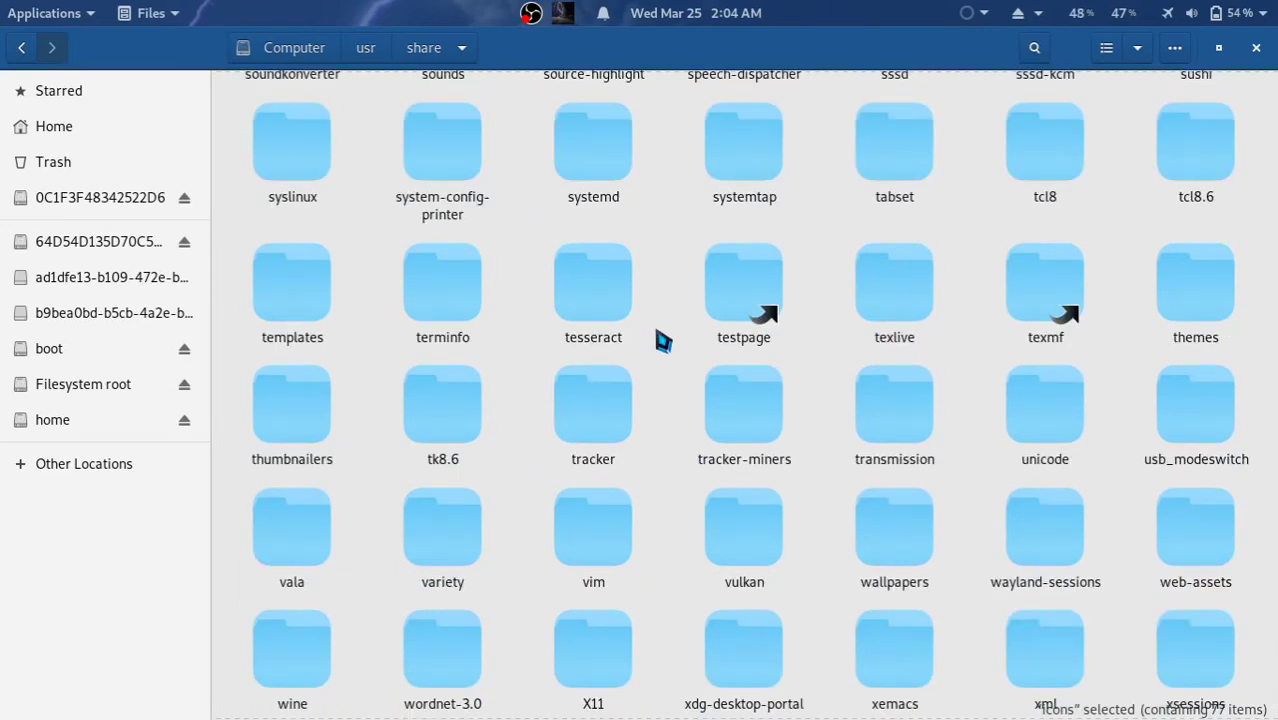
scroll(663, 341, "down", 1)
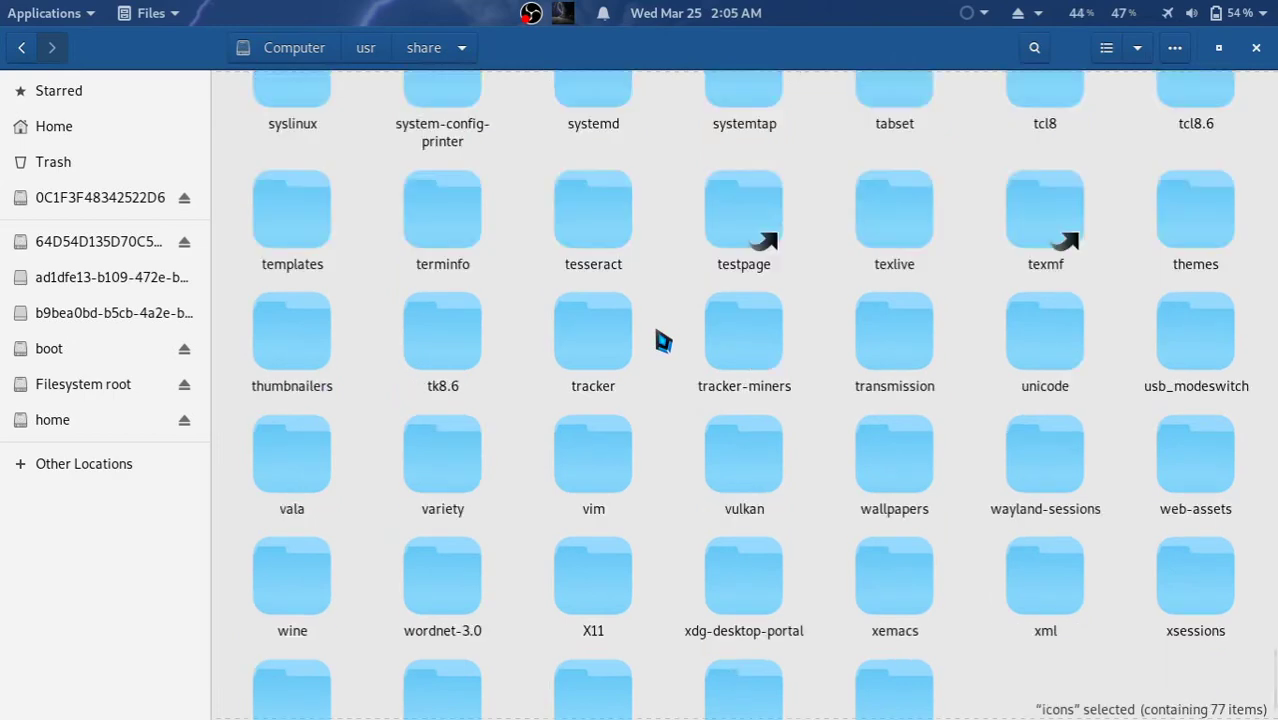
double_click(1183, 194)
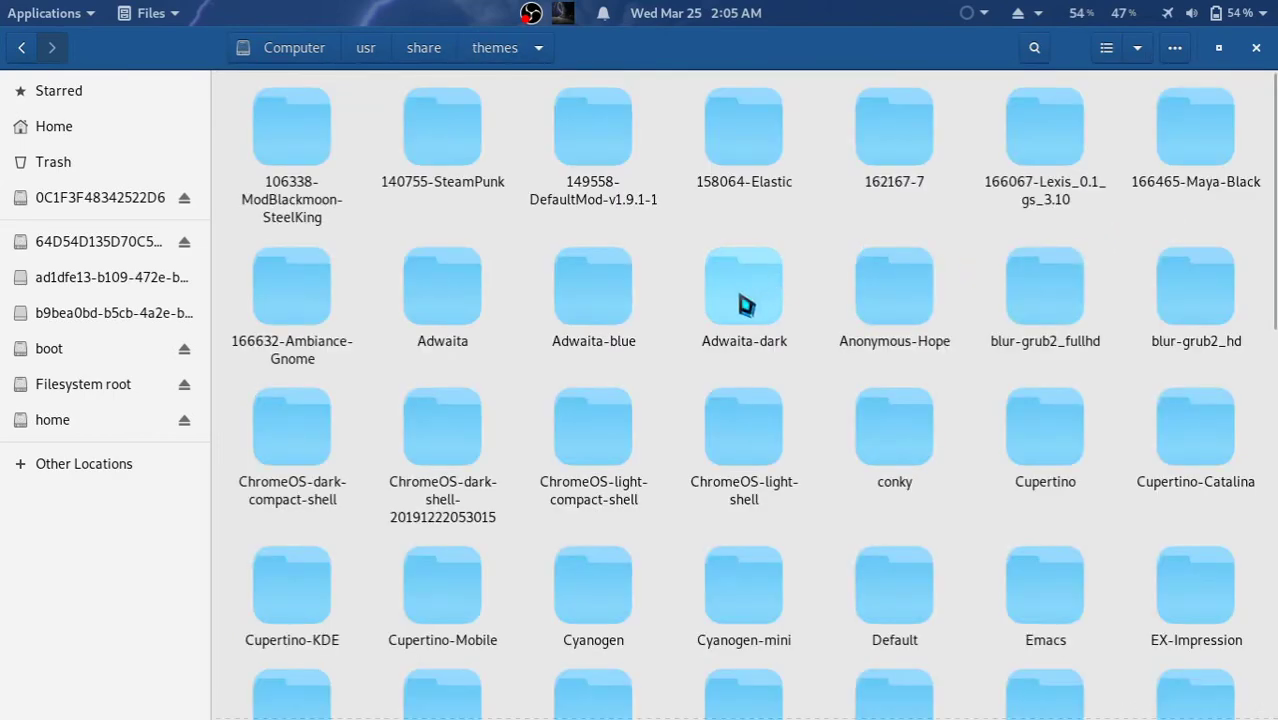
- Select the Adwaita-dark, Adwaita-blue, Adwaita and Default folders together in the themes folder
left_click(745, 304)
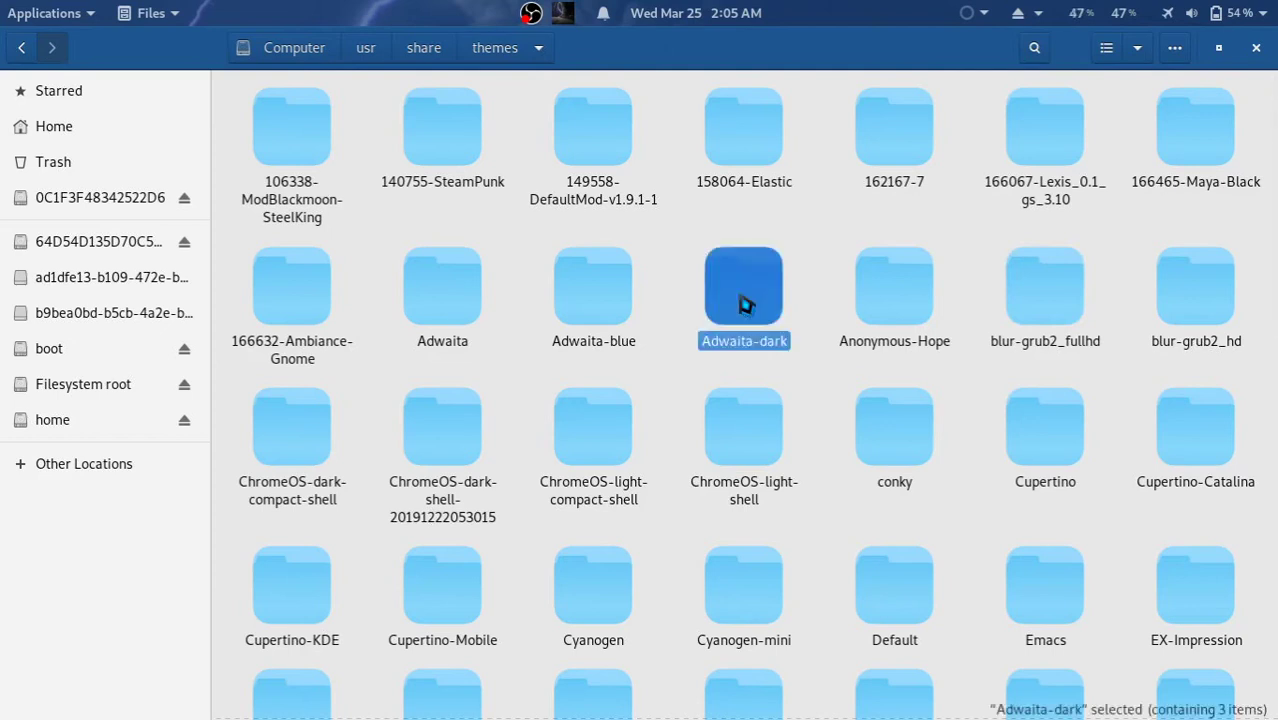
left_click(585, 306, "ctrl")
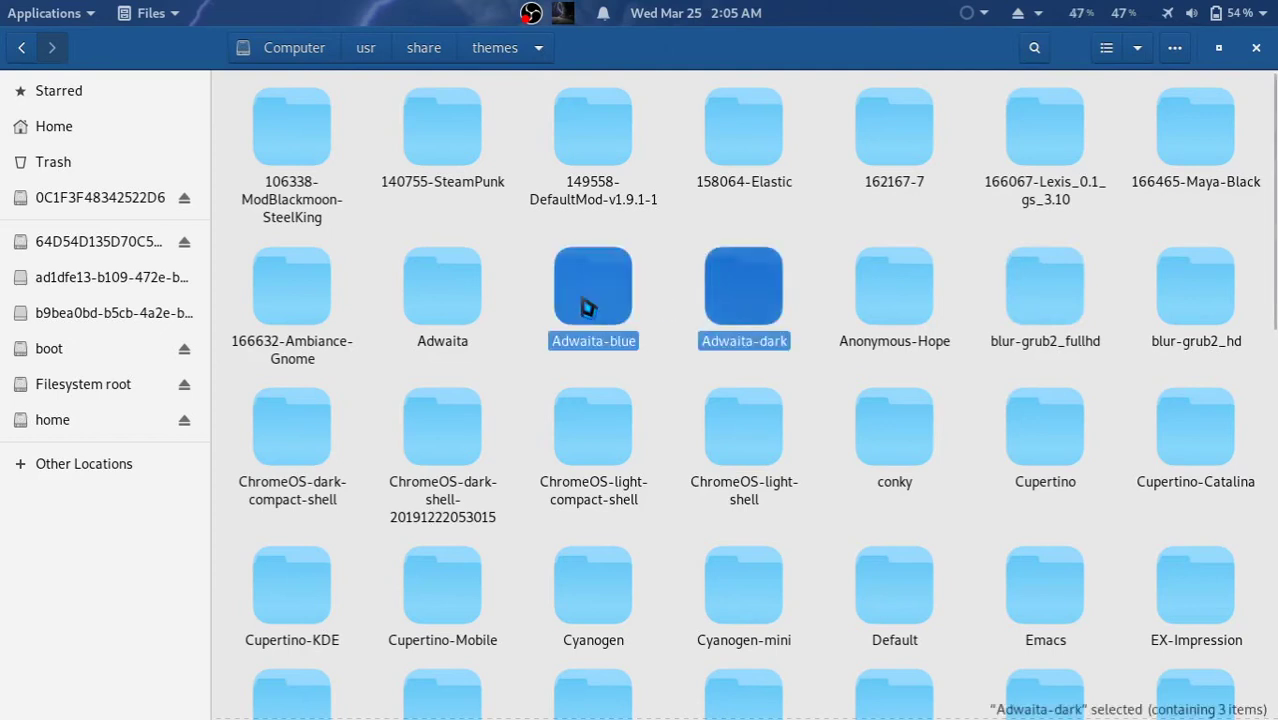
left_click(428, 311, "ctrl")
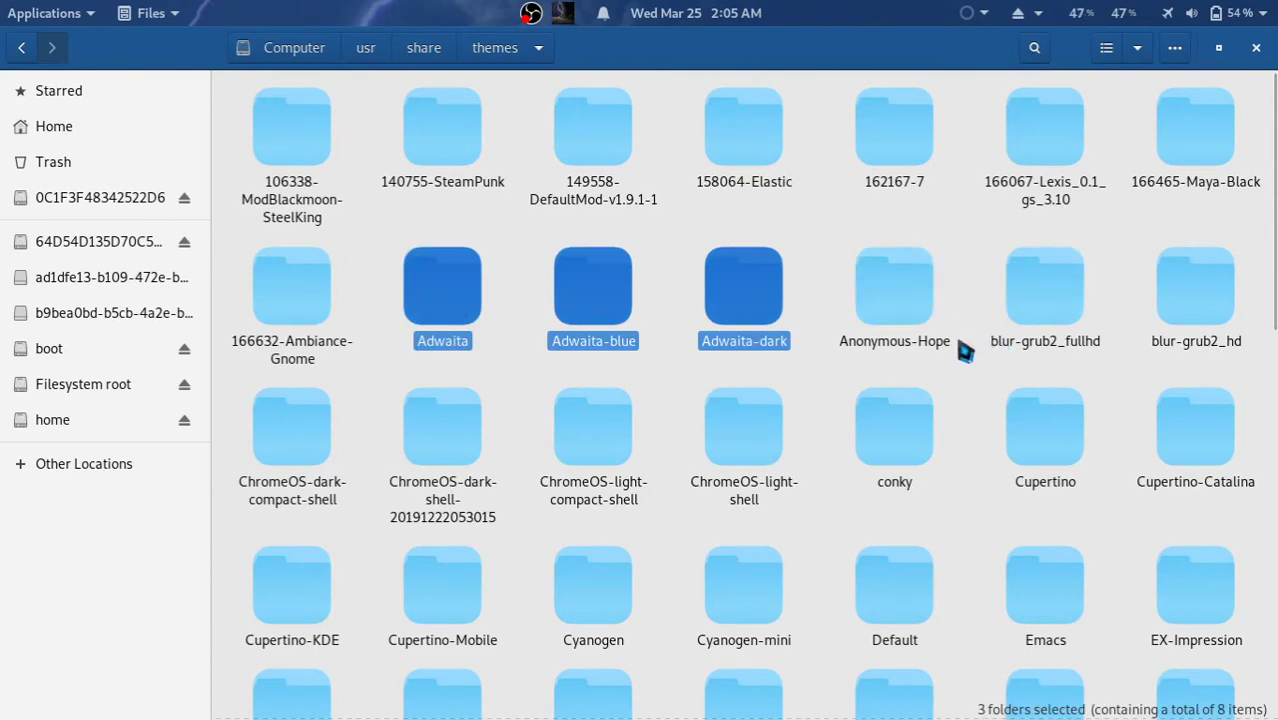
scroll(963, 350, "down", 6)
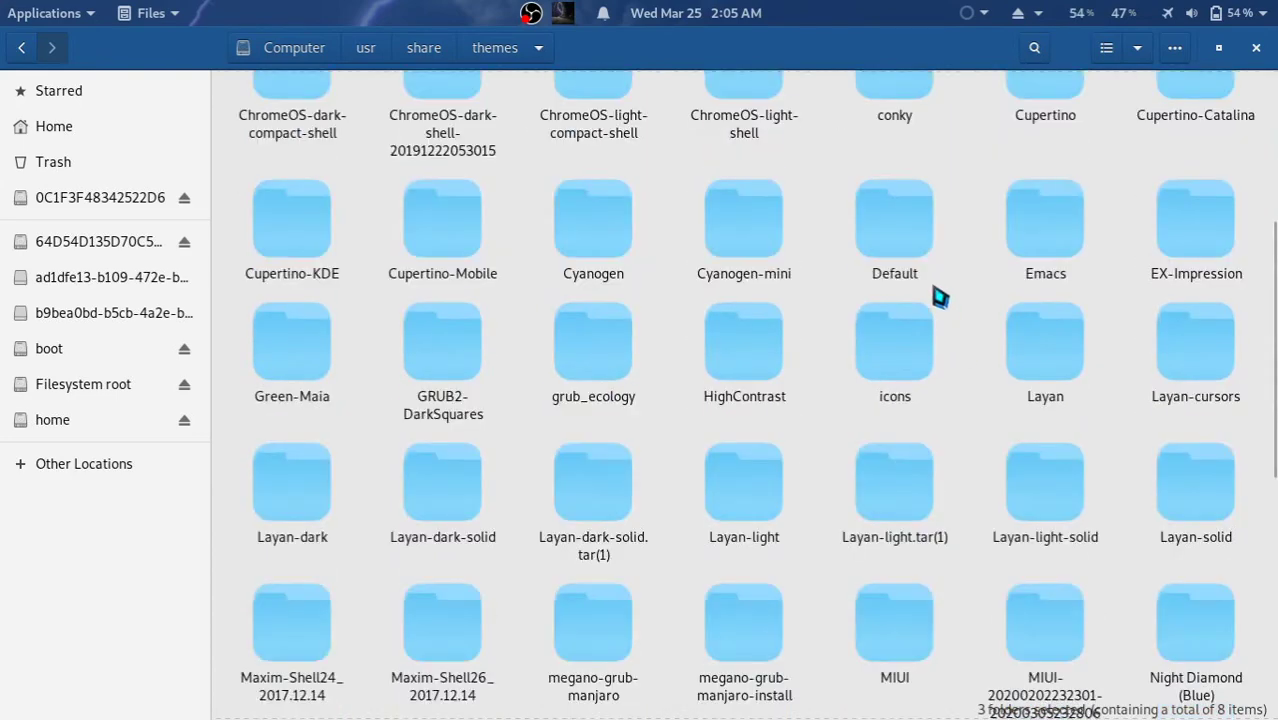
left_click(898, 227, "ctrl")
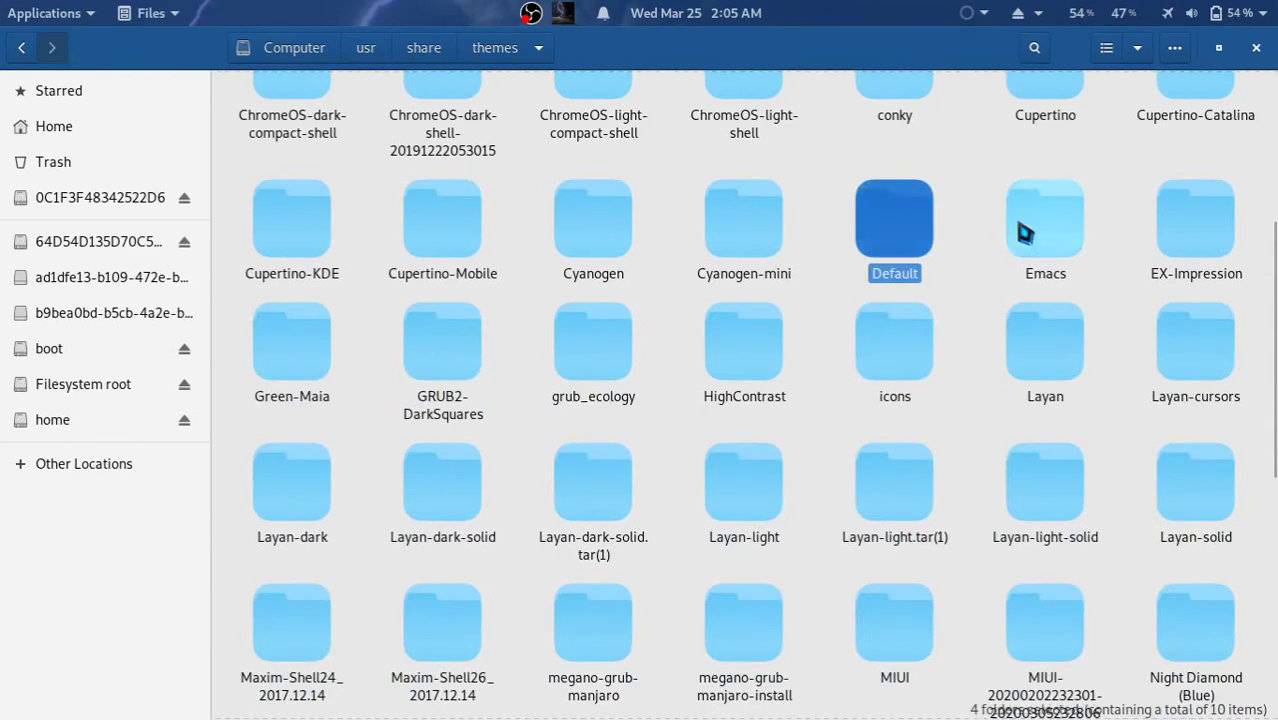
- Check which actions are available for the Layan theme folder, then dismiss them without choosing any
scroll(1020, 250, "down", 1)
right_click(1030, 272)
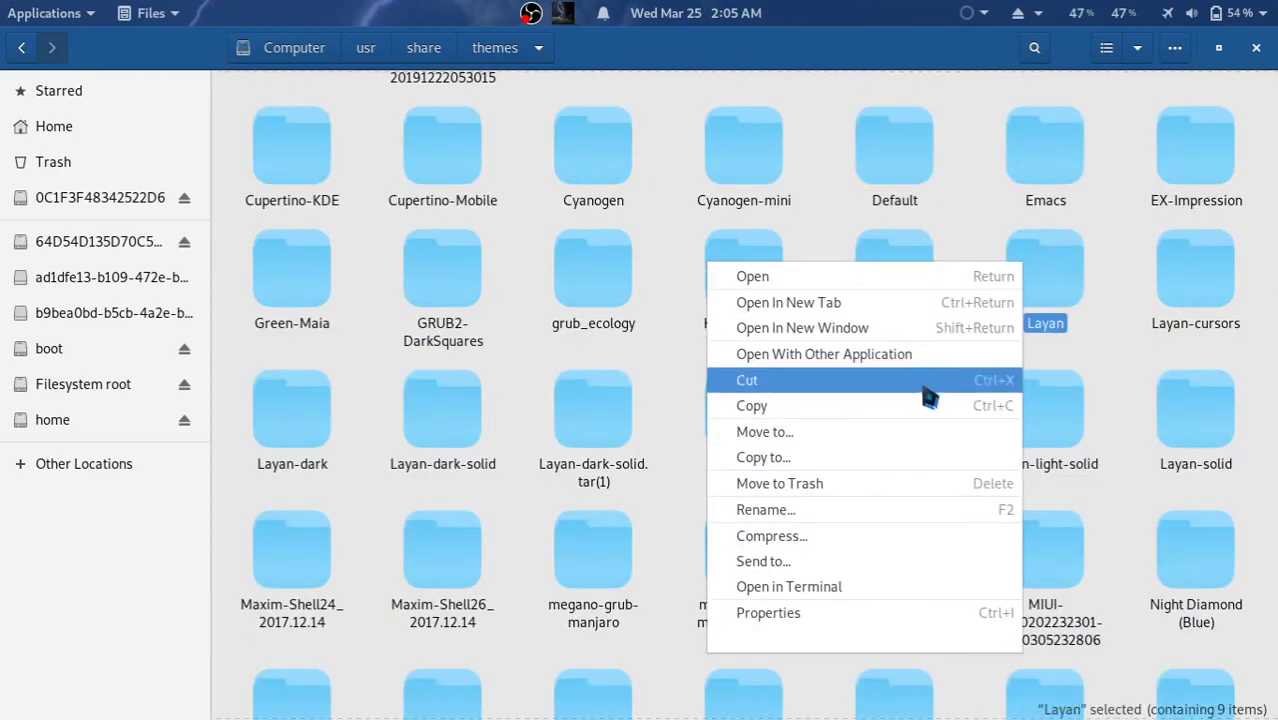
left_click(955, 242)
scroll(958, 248, "up", 5)
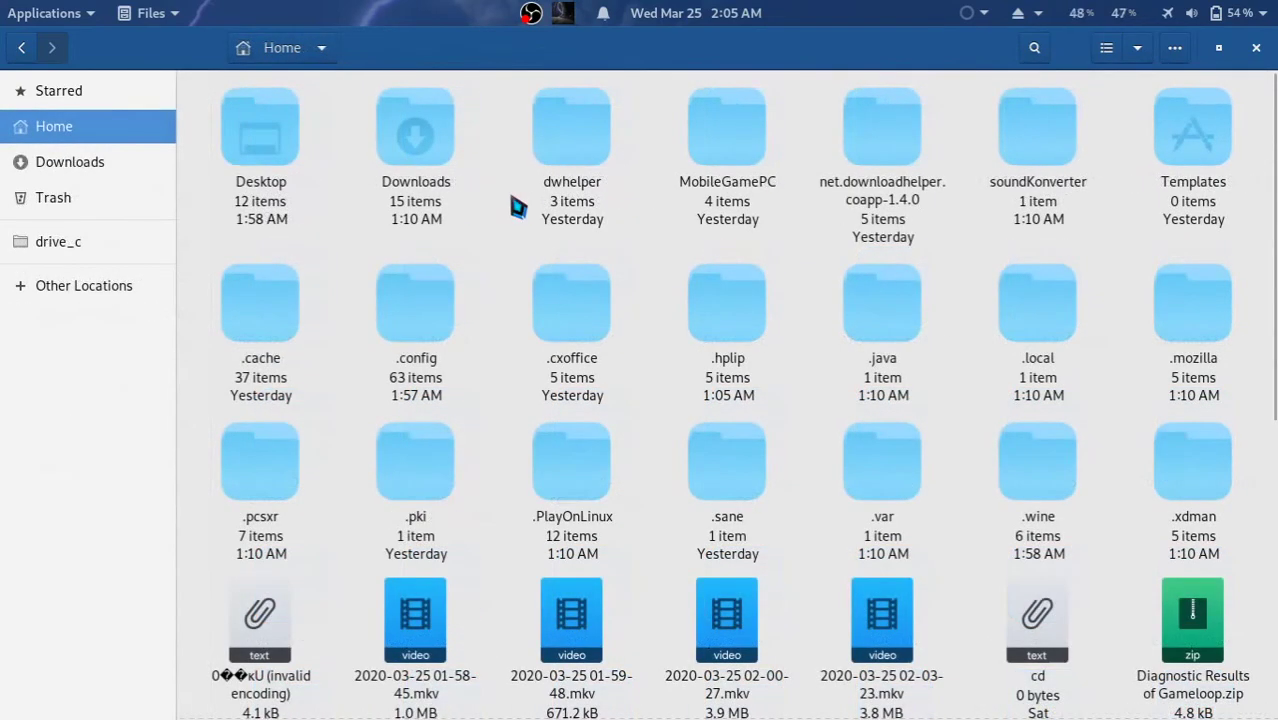
- Create a hidden folder named .icons in the Home folder
right_click(512, 202)
left_click(527, 208)
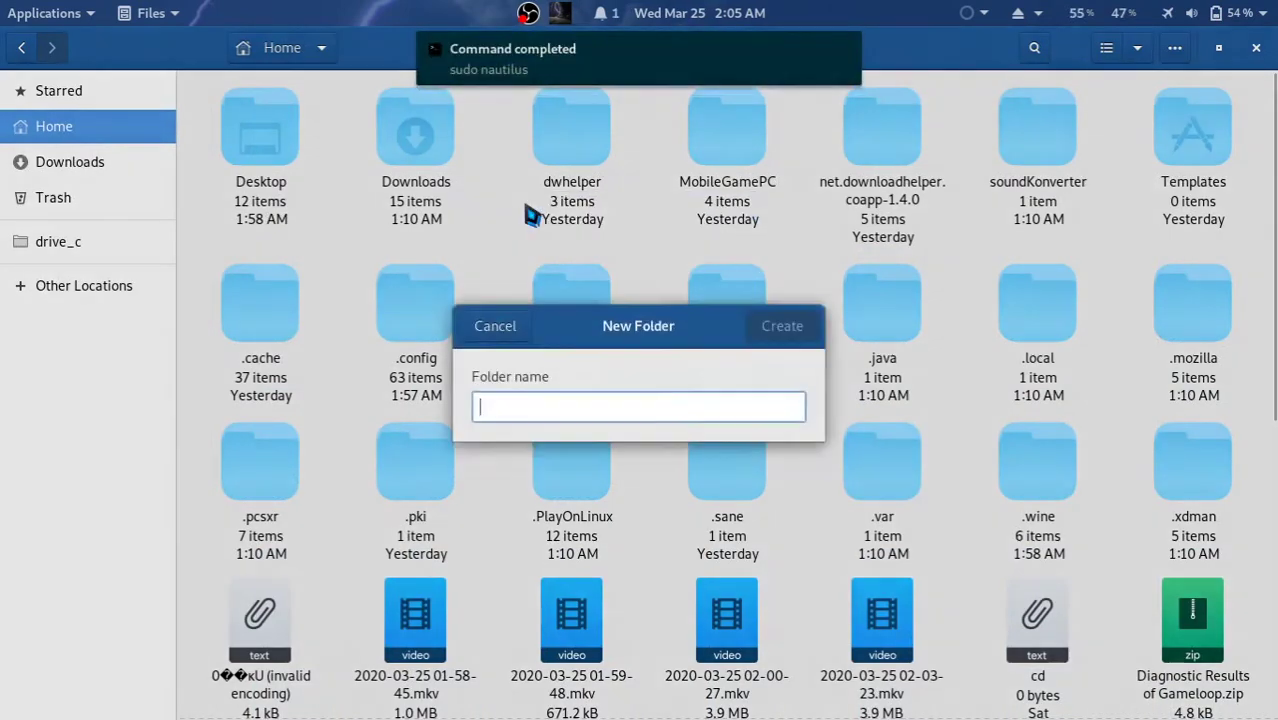
type(".icons")
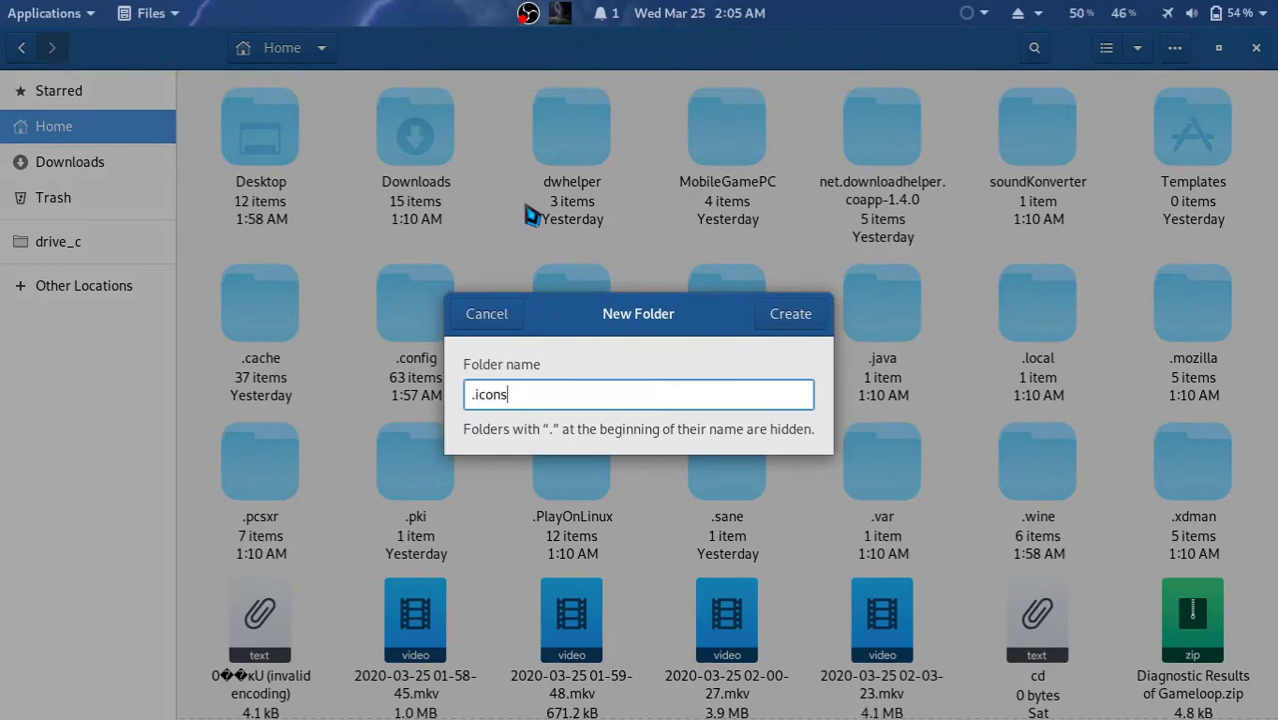
key("Return")
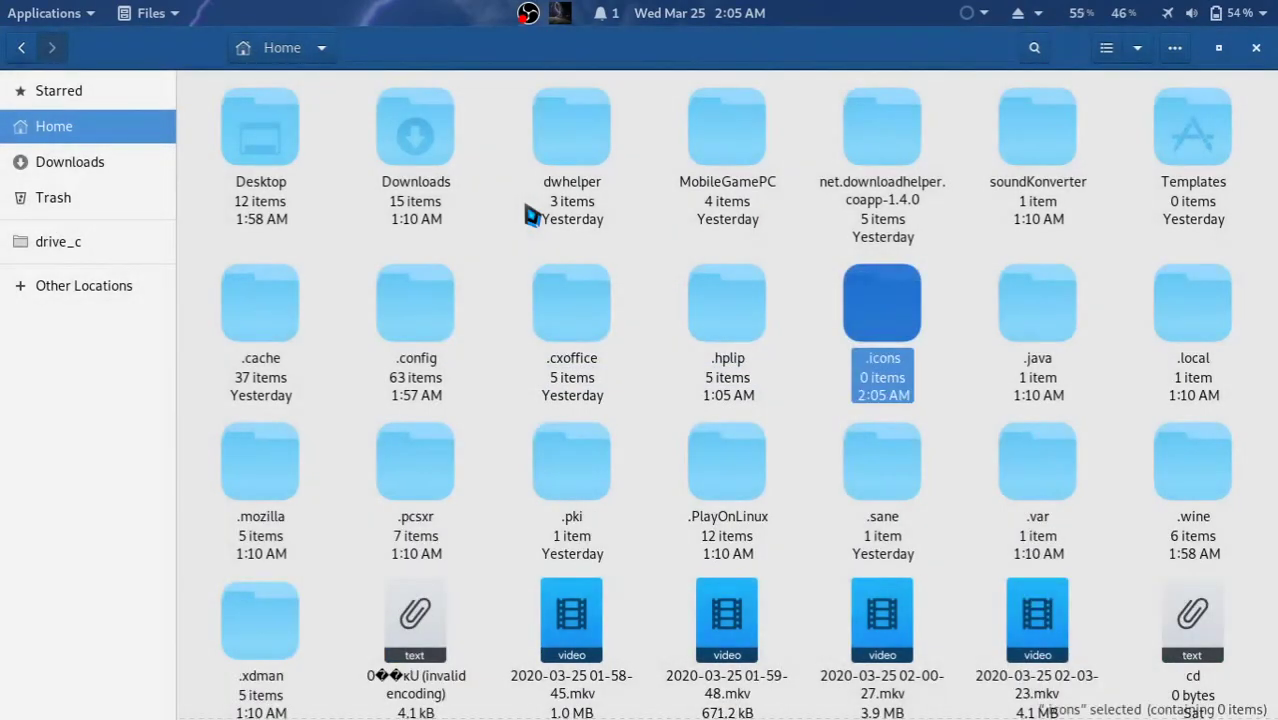
- Create a hidden folder named .themes in the Home folder
right_click(507, 190)
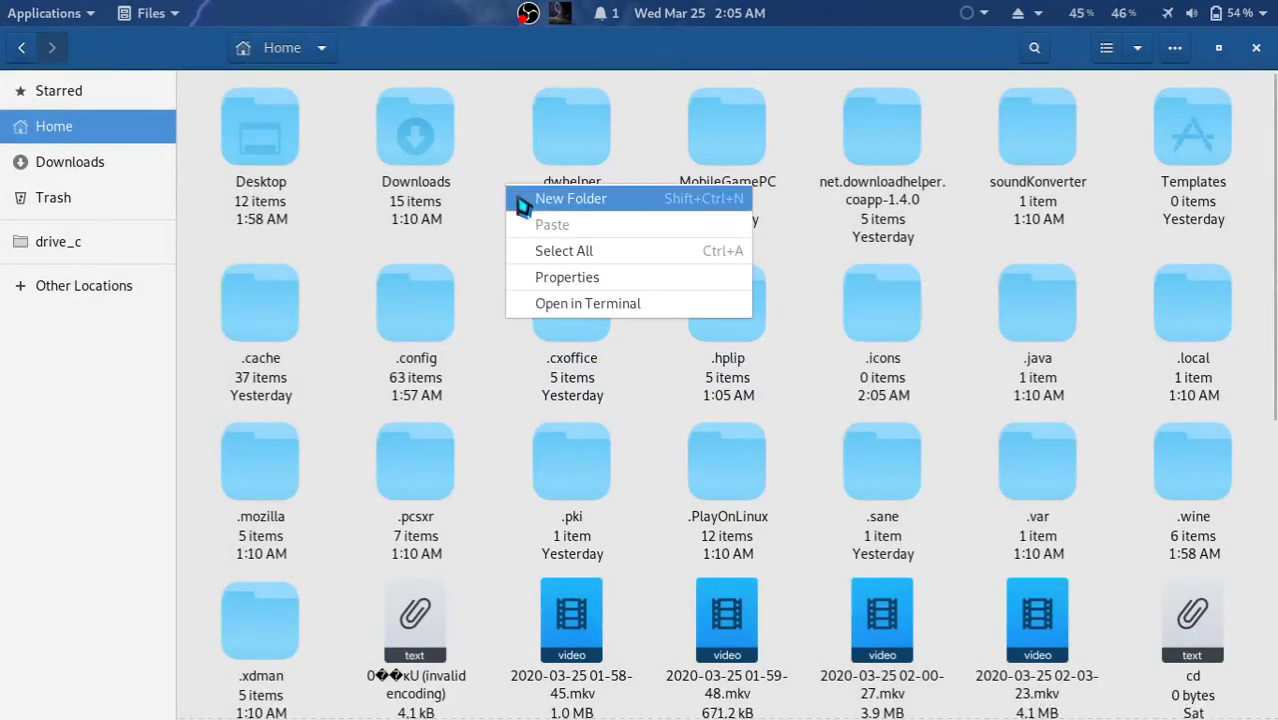
left_click(570, 199)
type(".")
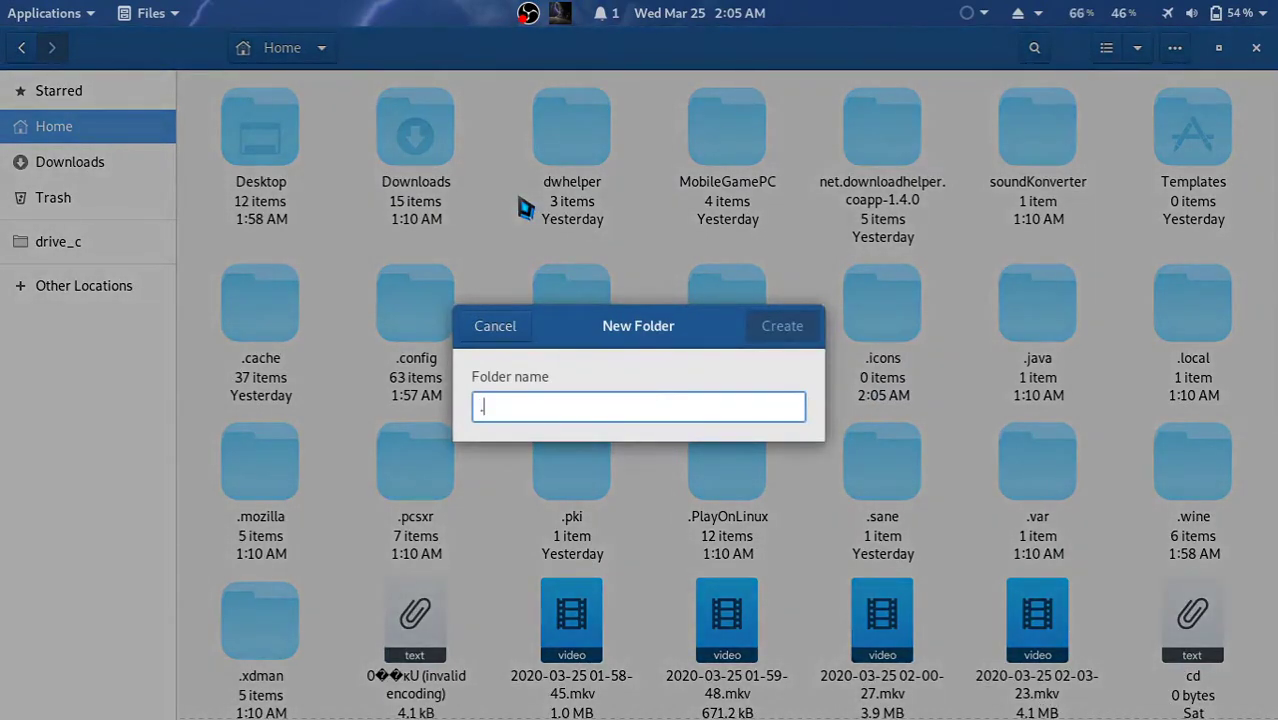
type("themes")
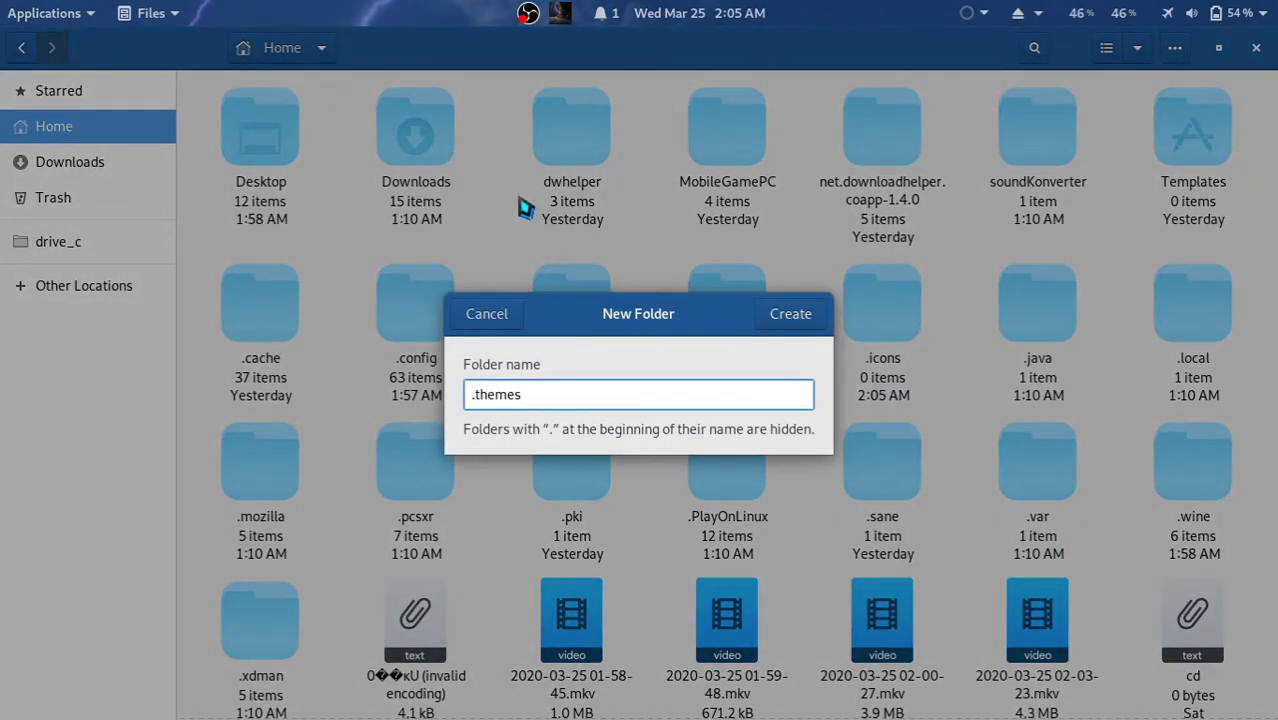
key("Return")
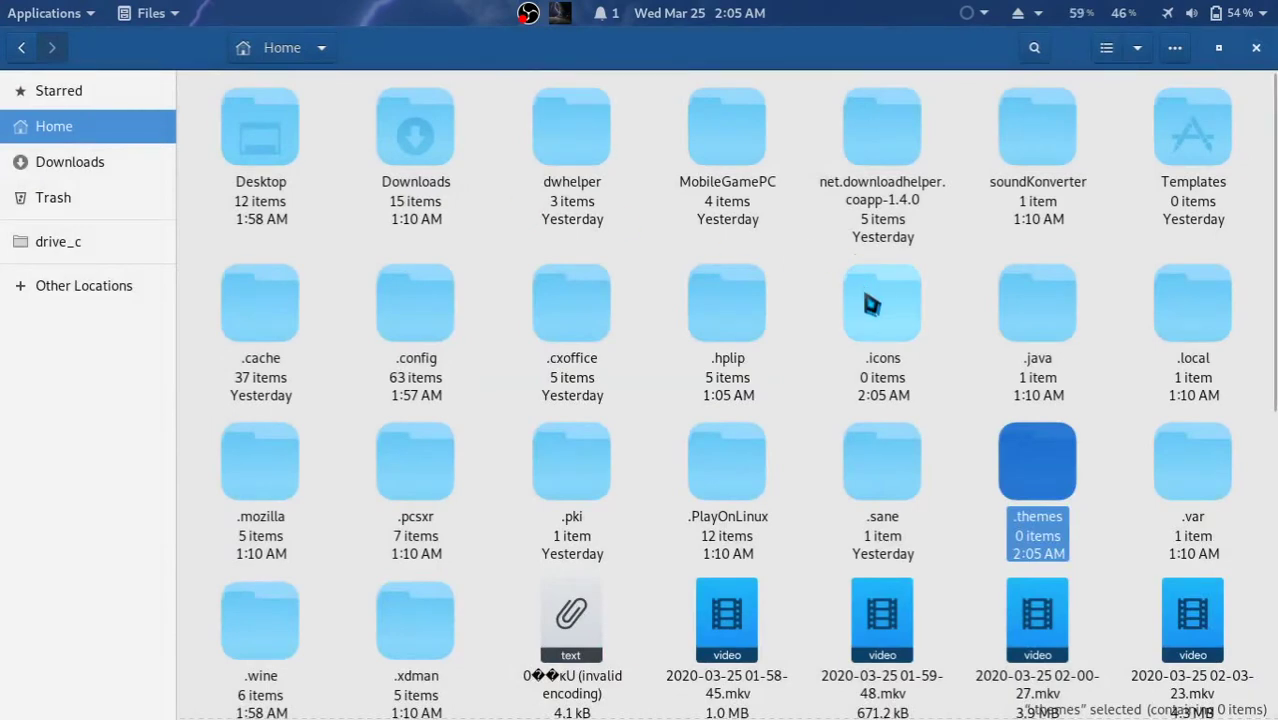
- Look inside the new .icons and .themes folders, returning to Home after each
double_click(870, 305)
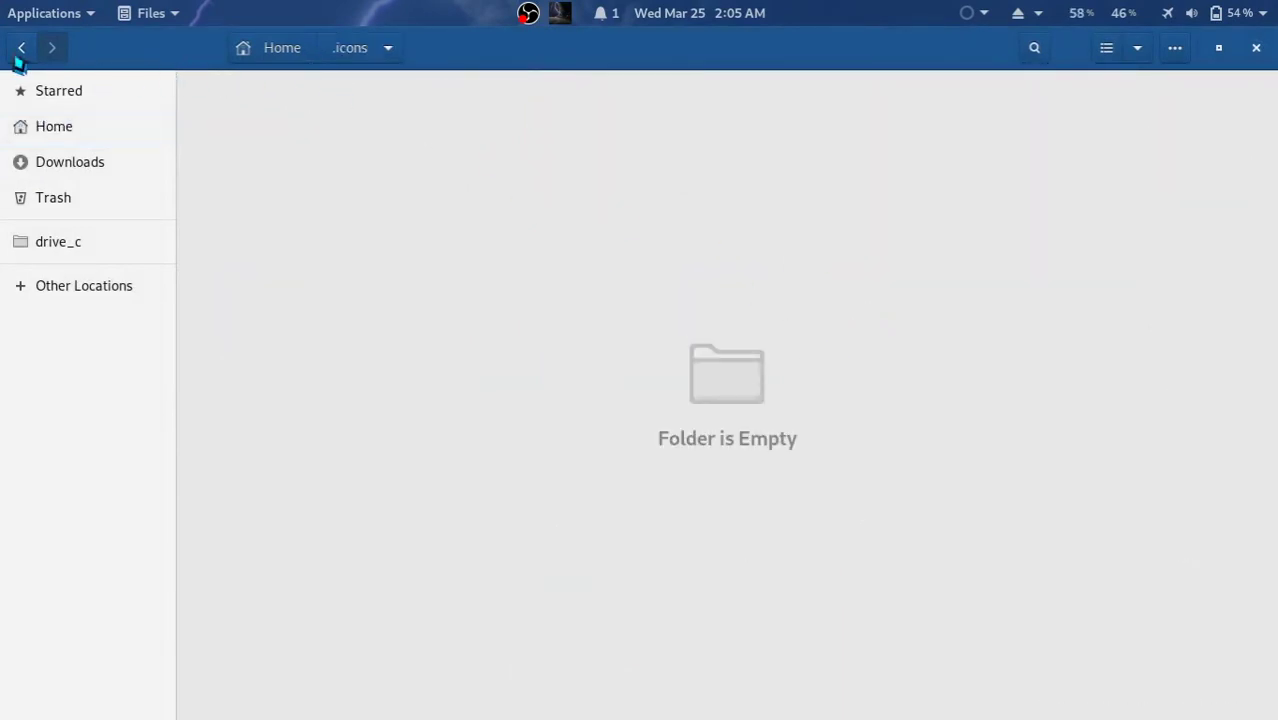
left_click(12, 56)
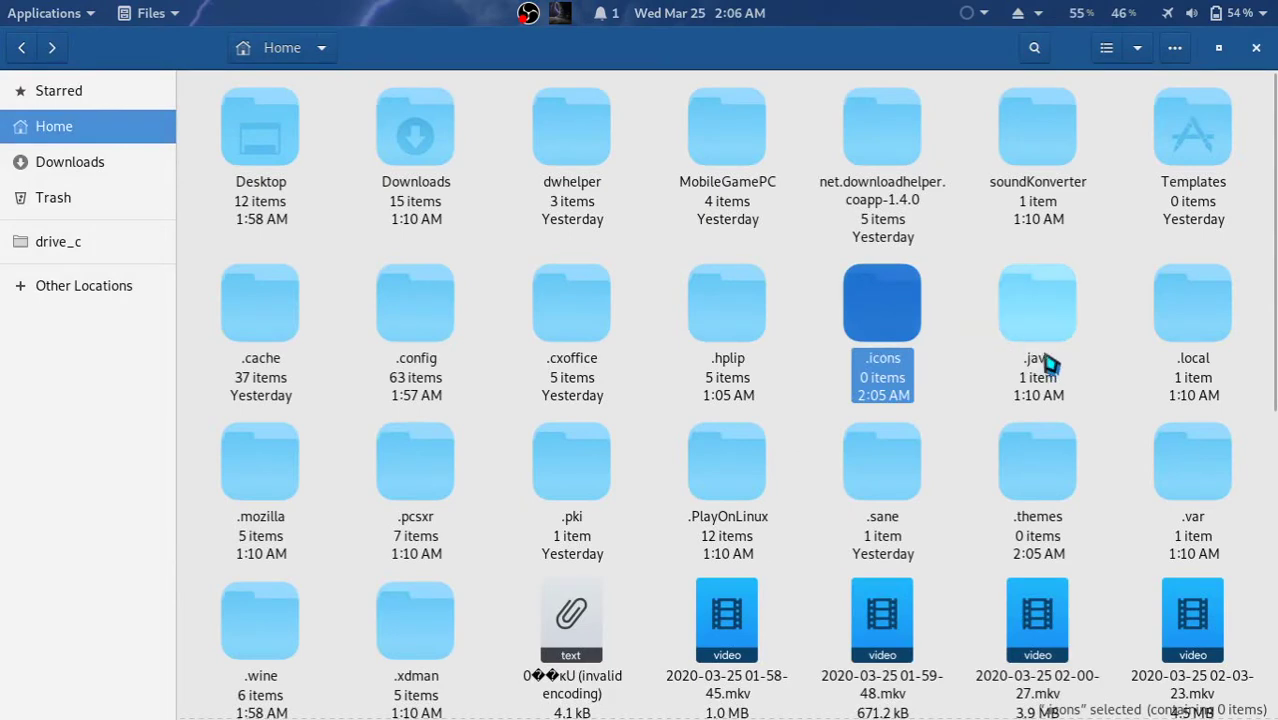
double_click(1050, 467)
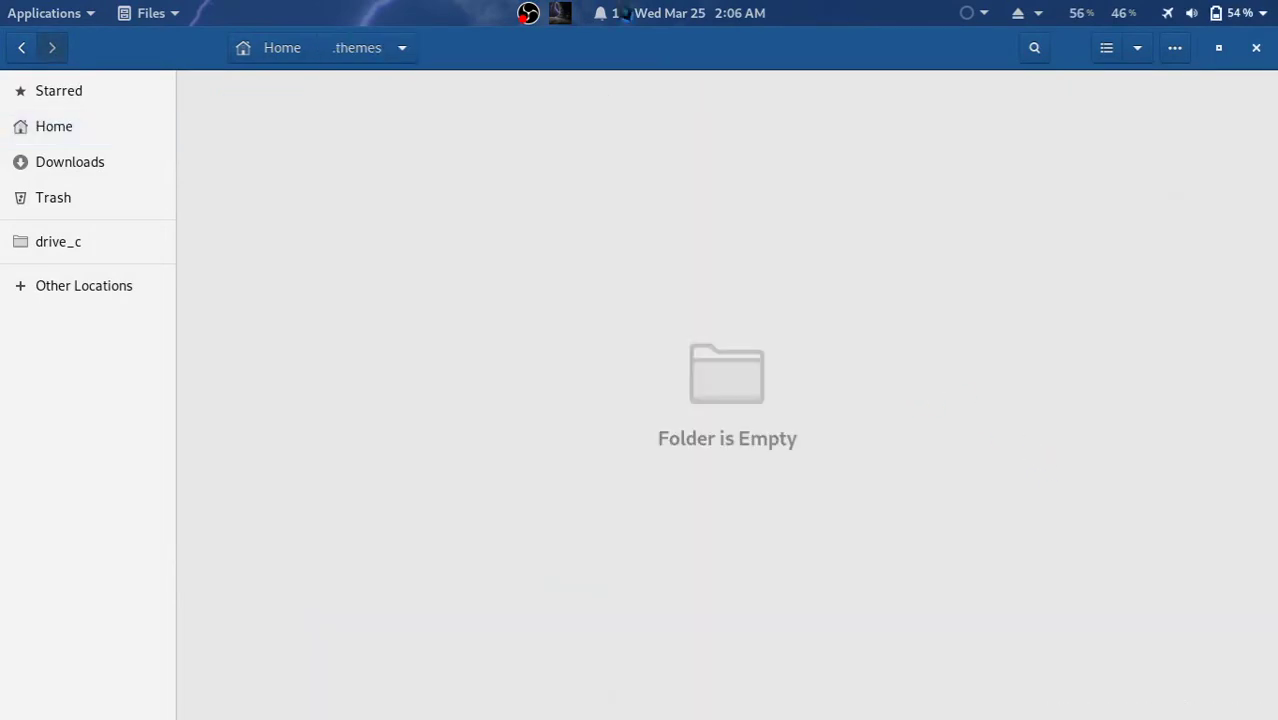
left_click(21, 58)
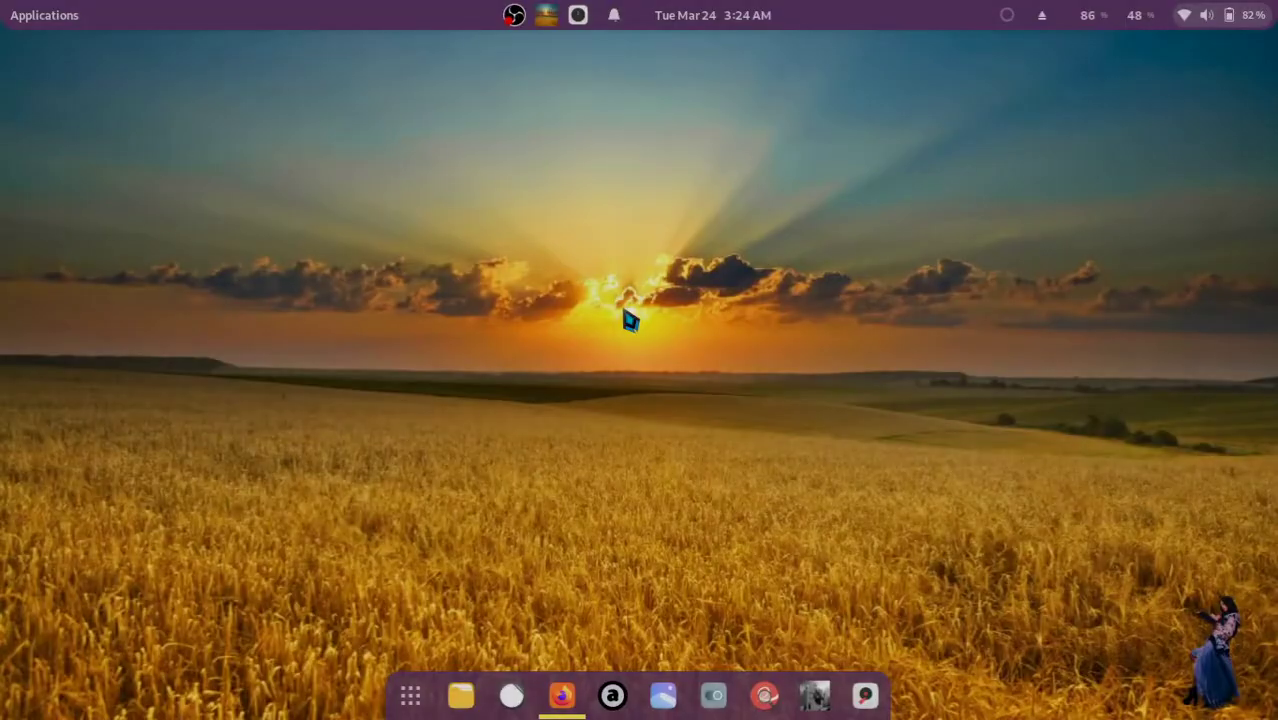
- Switch to Firefox, browse the Cursors category on Gnome-look.org and open the Layan cursors page
key("alt+Tab")
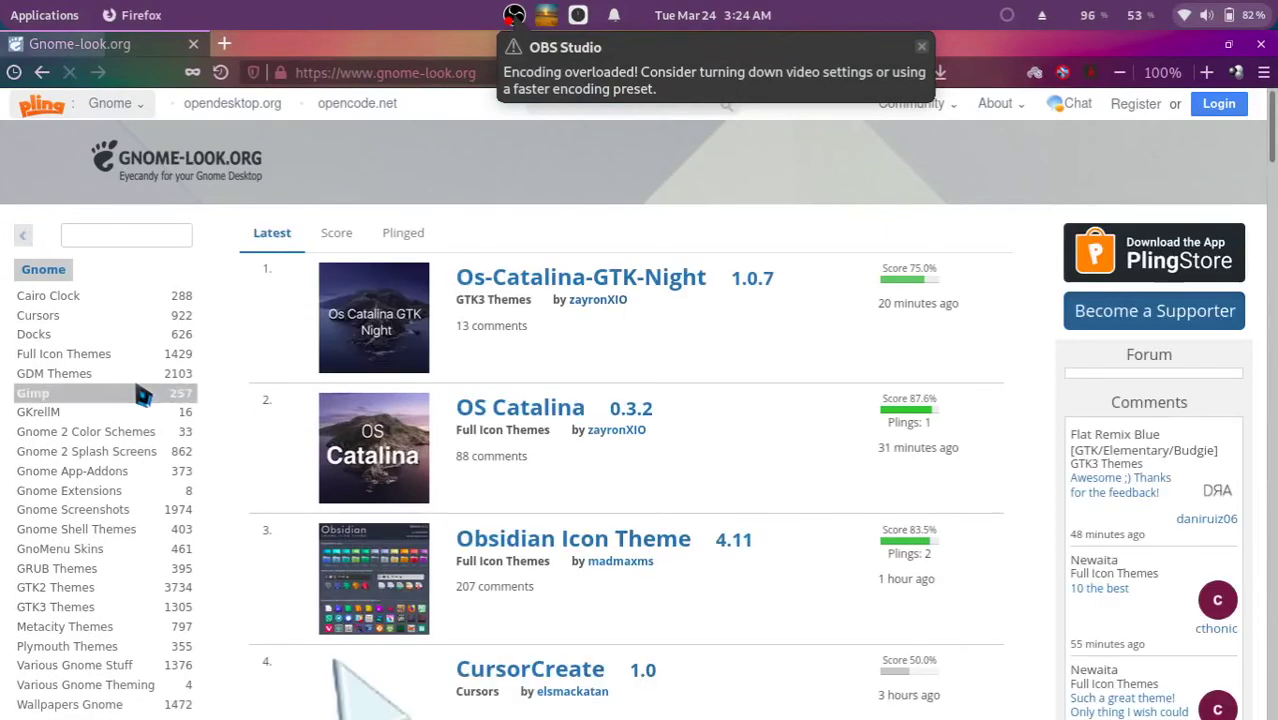
left_click(87, 322)
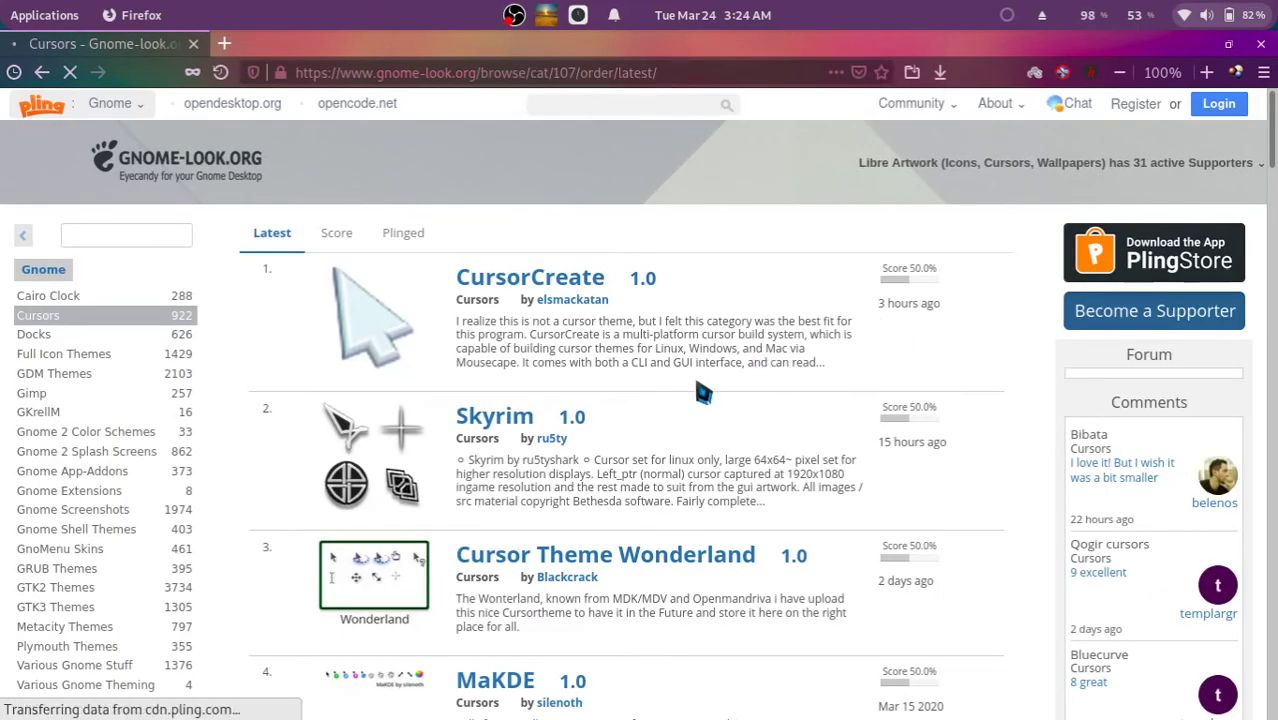
scroll(703, 393, "down", 7)
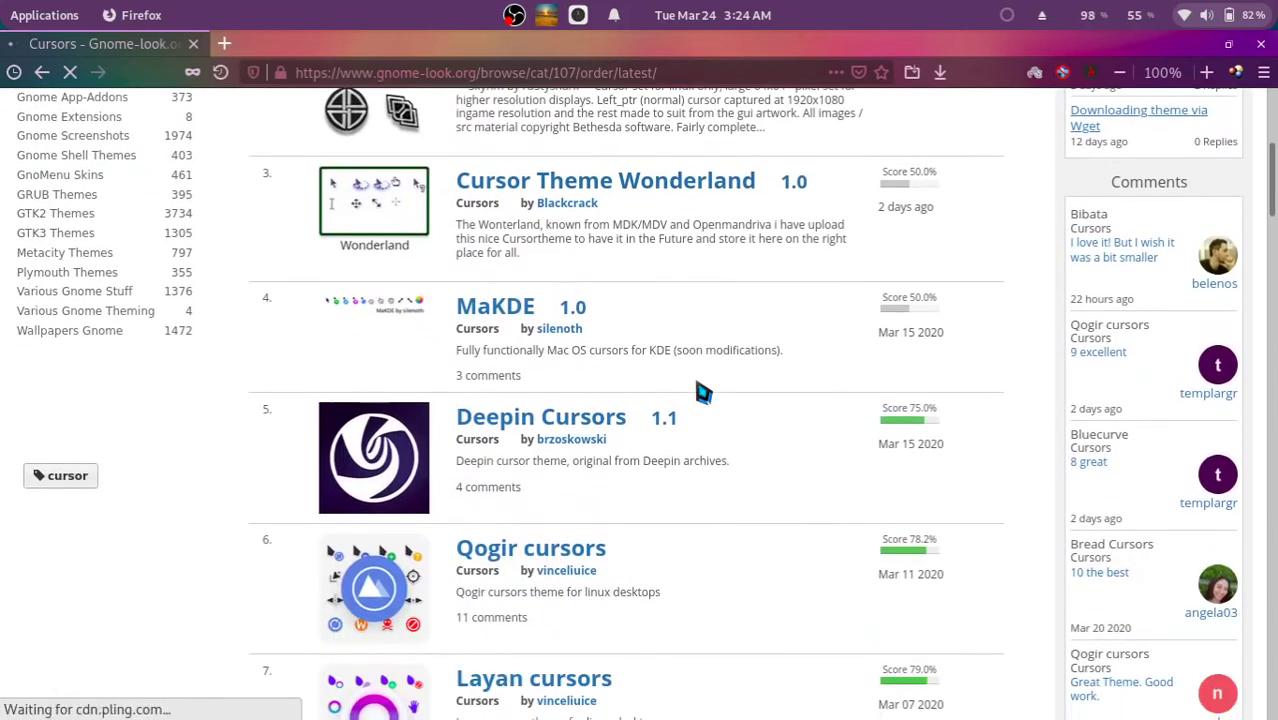
scroll(676, 508, "down", 3)
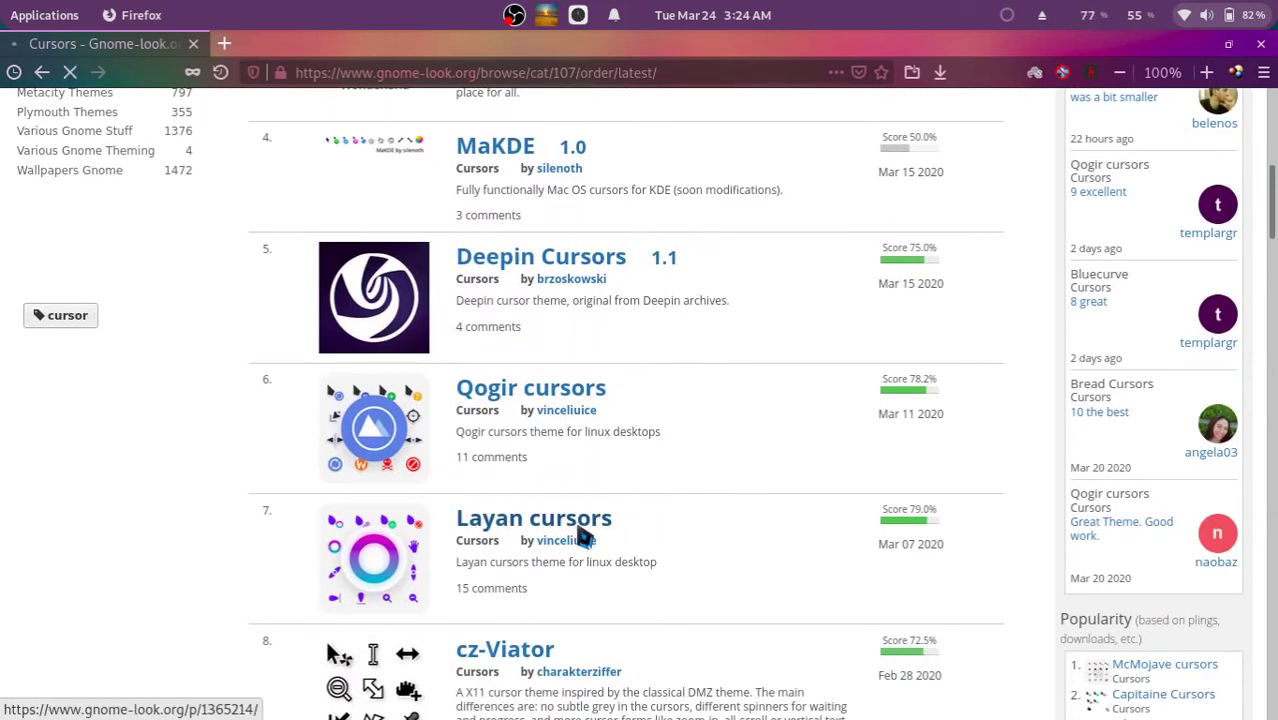
left_click(464, 495)
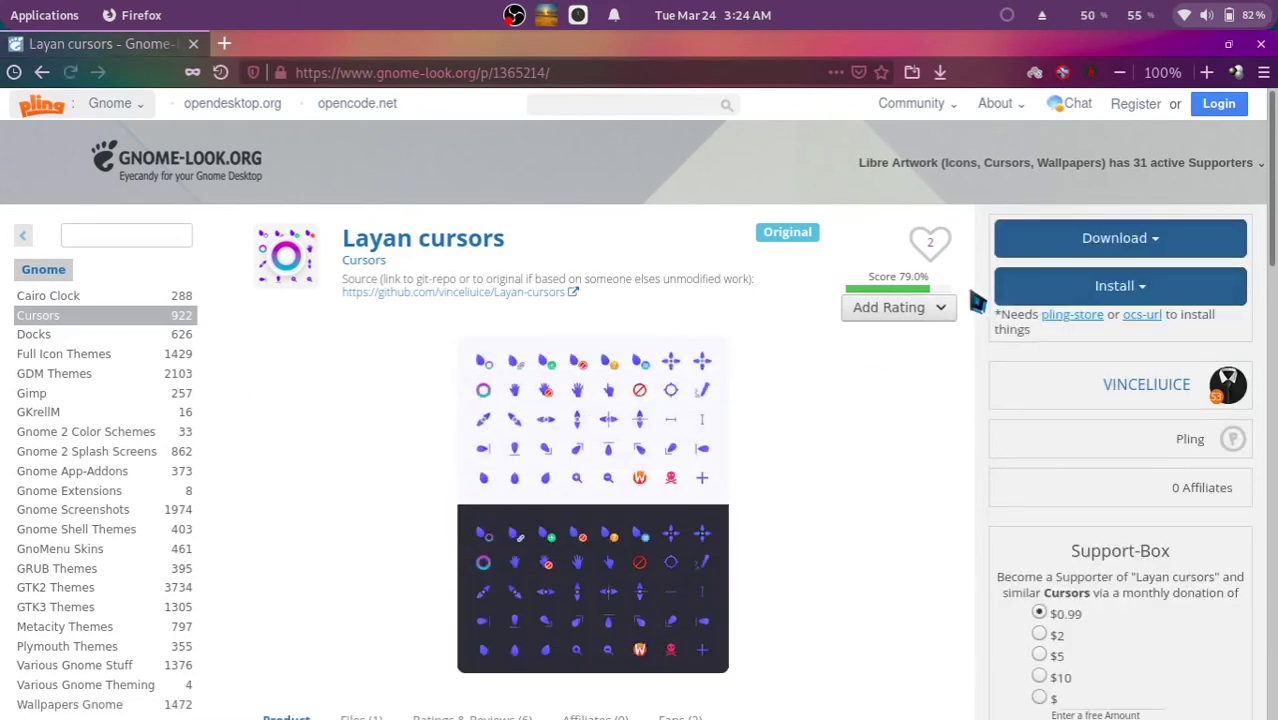
- Check the files offered for downloading Layan cursors, then open the Gnome Shell Themes category
left_click(1138, 254)
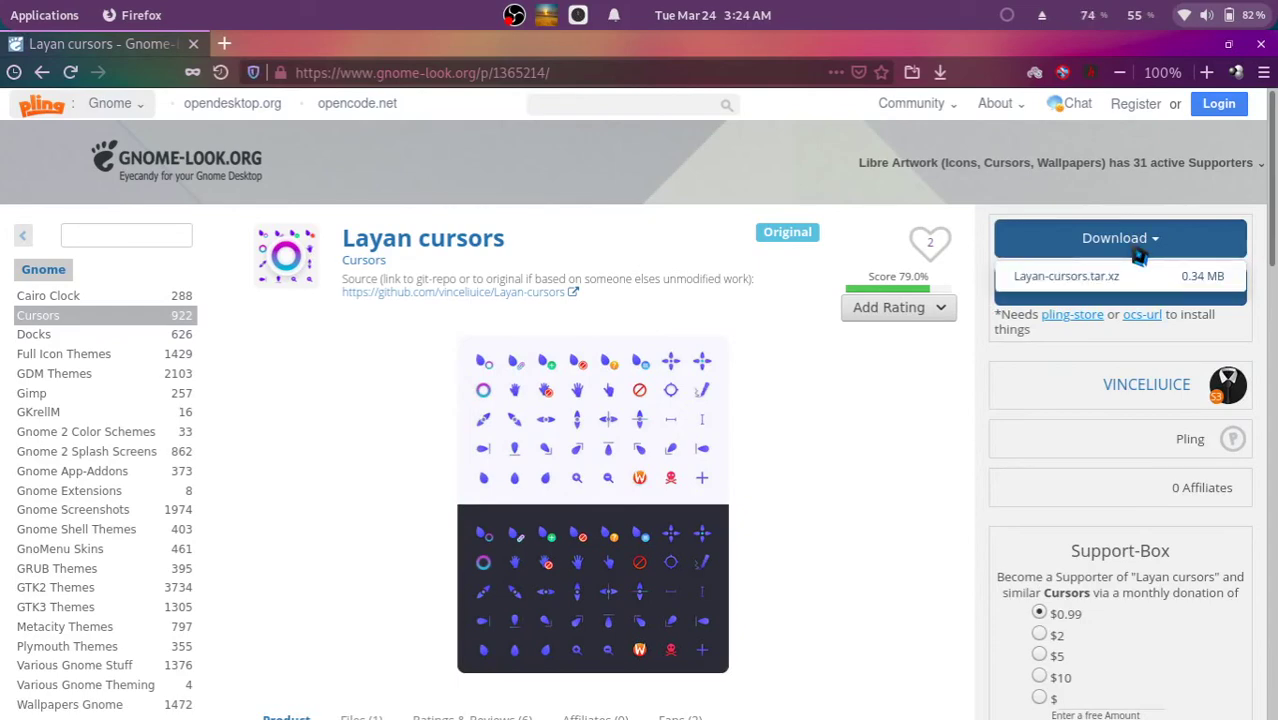
left_click(1138, 254)
scroll(100, 475, "down", 2)
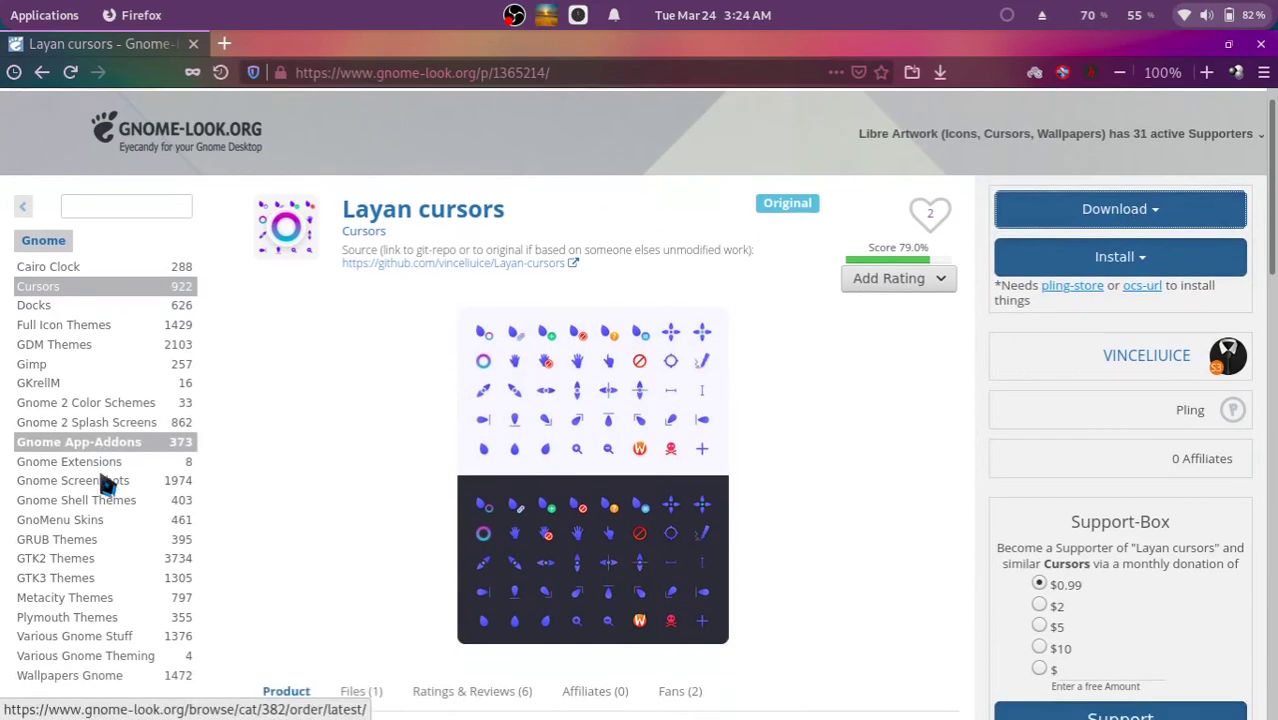
left_click(90, 424)
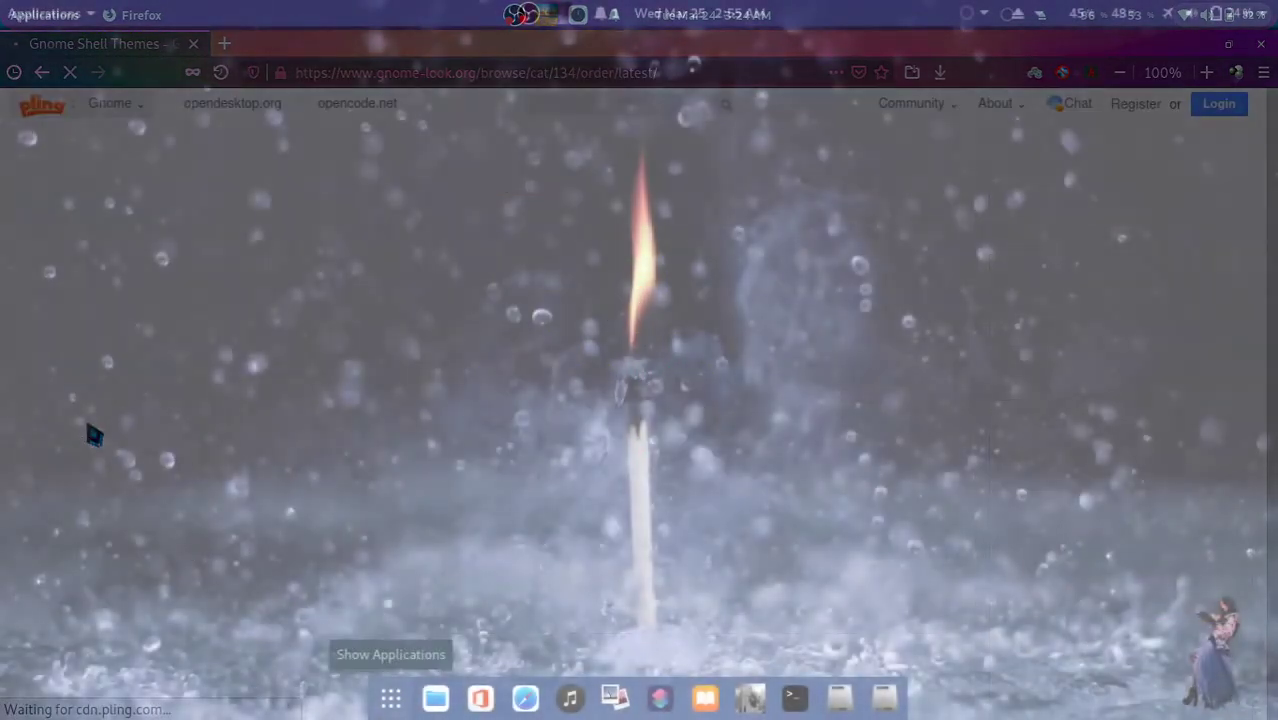
- Launch Tweaks from the Utilities folder of the applications overview and show its Appearance settings
left_click(391, 698)
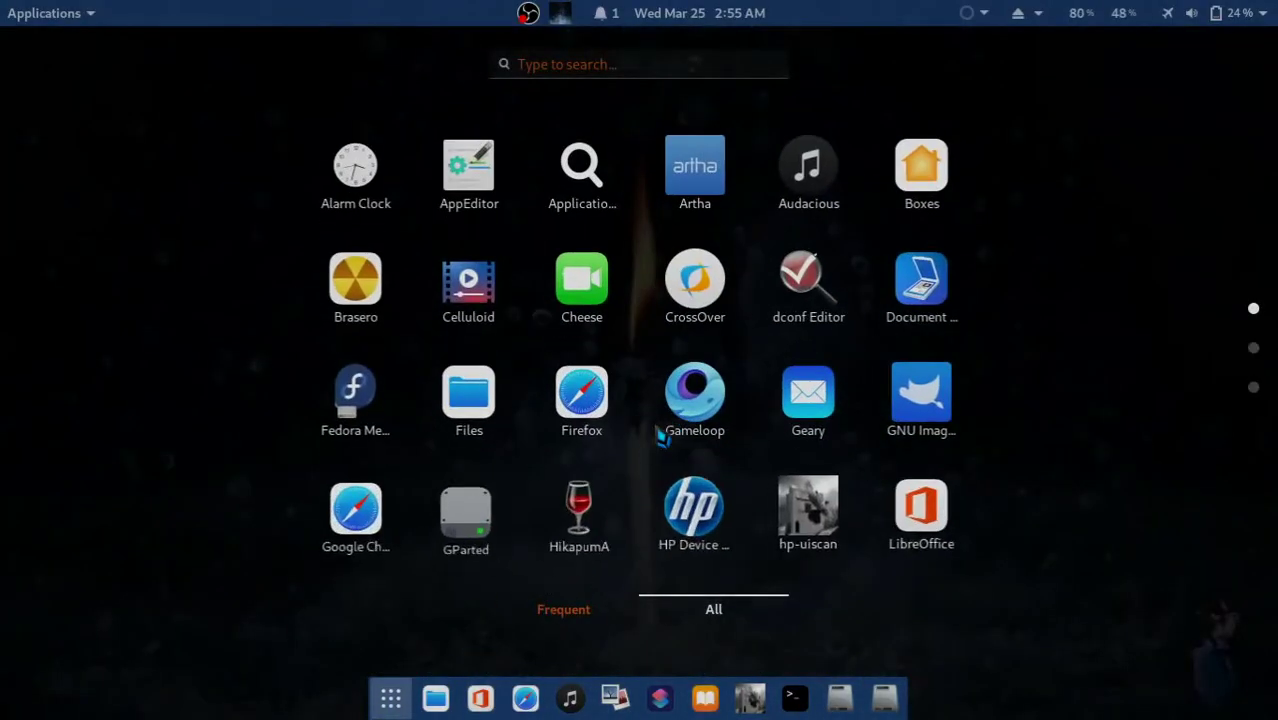
scroll(662, 434, "down", 1)
left_click(582, 512)
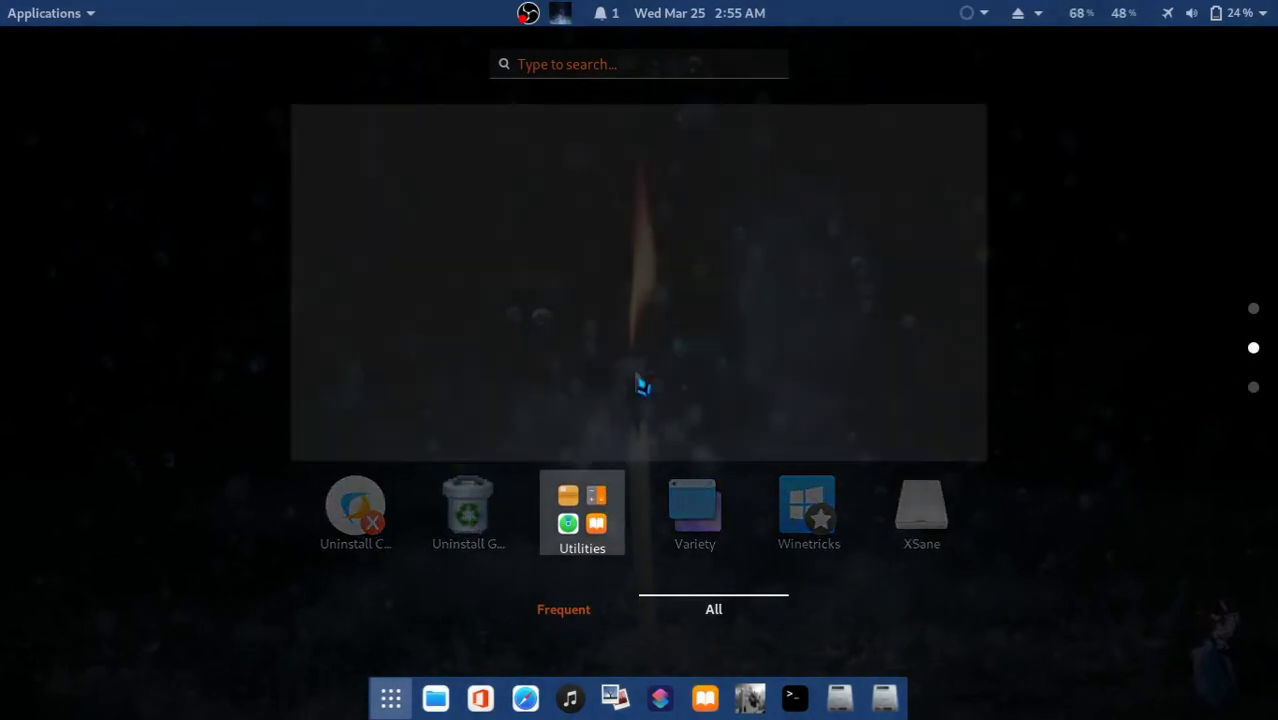
left_click(355, 390)
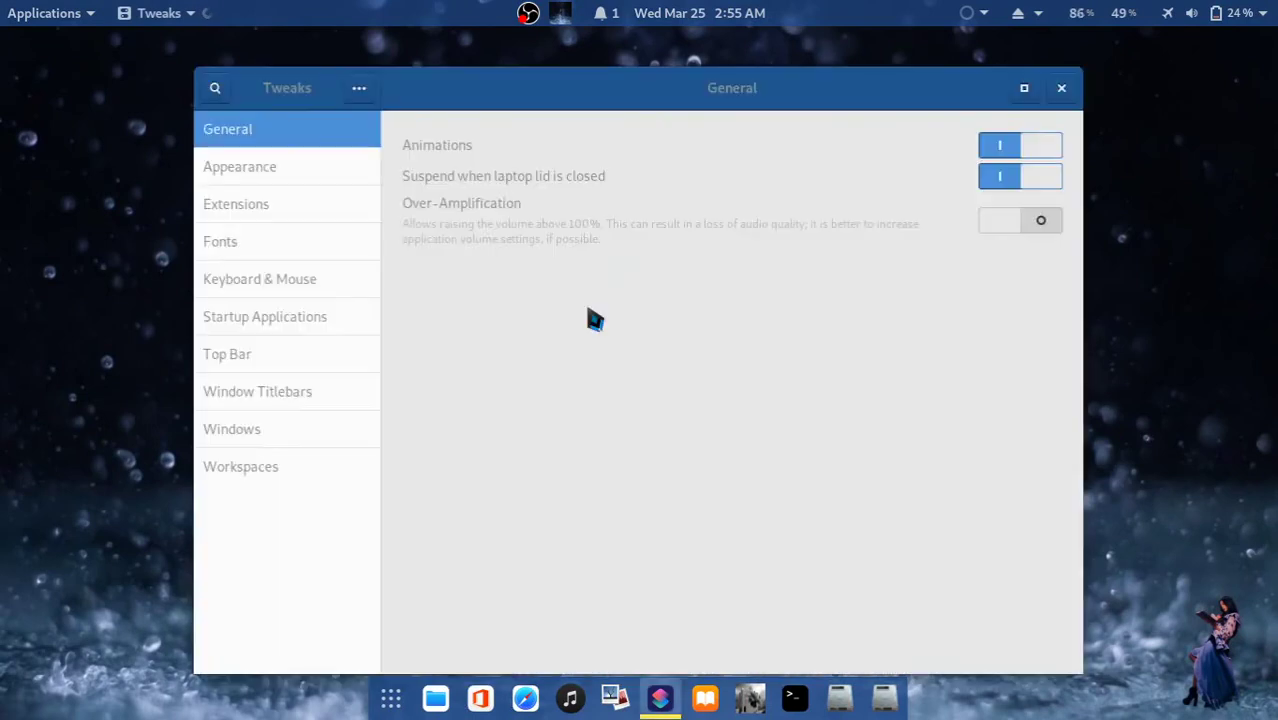
left_click(287, 167)
- Set the applications theme to Layan-dark
left_click(962, 195)
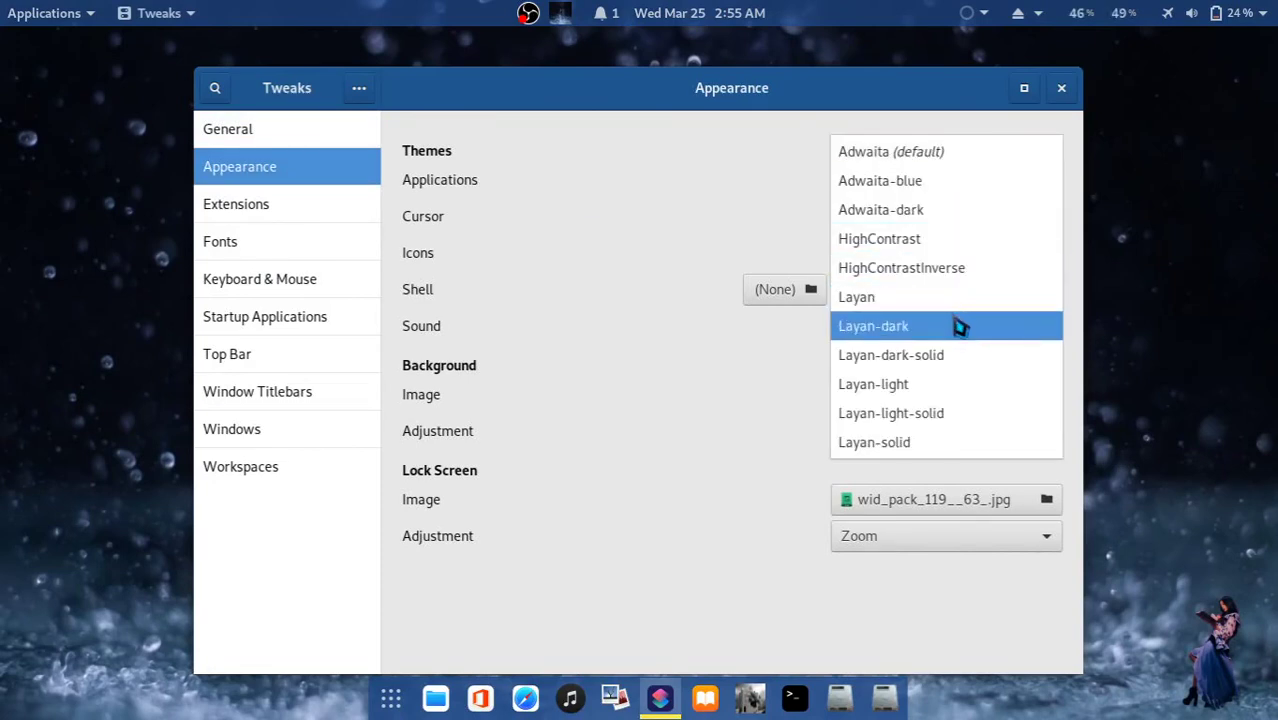
key("Escape")
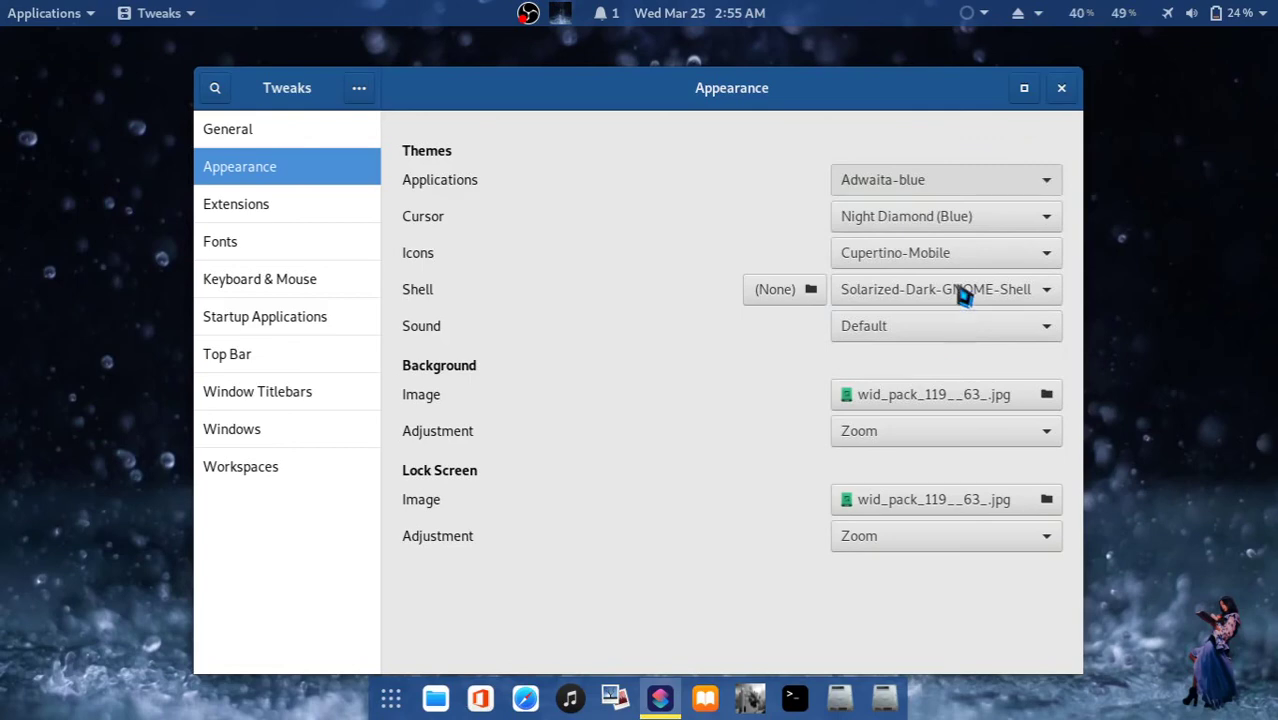
scroll(968, 187, "down", 2)
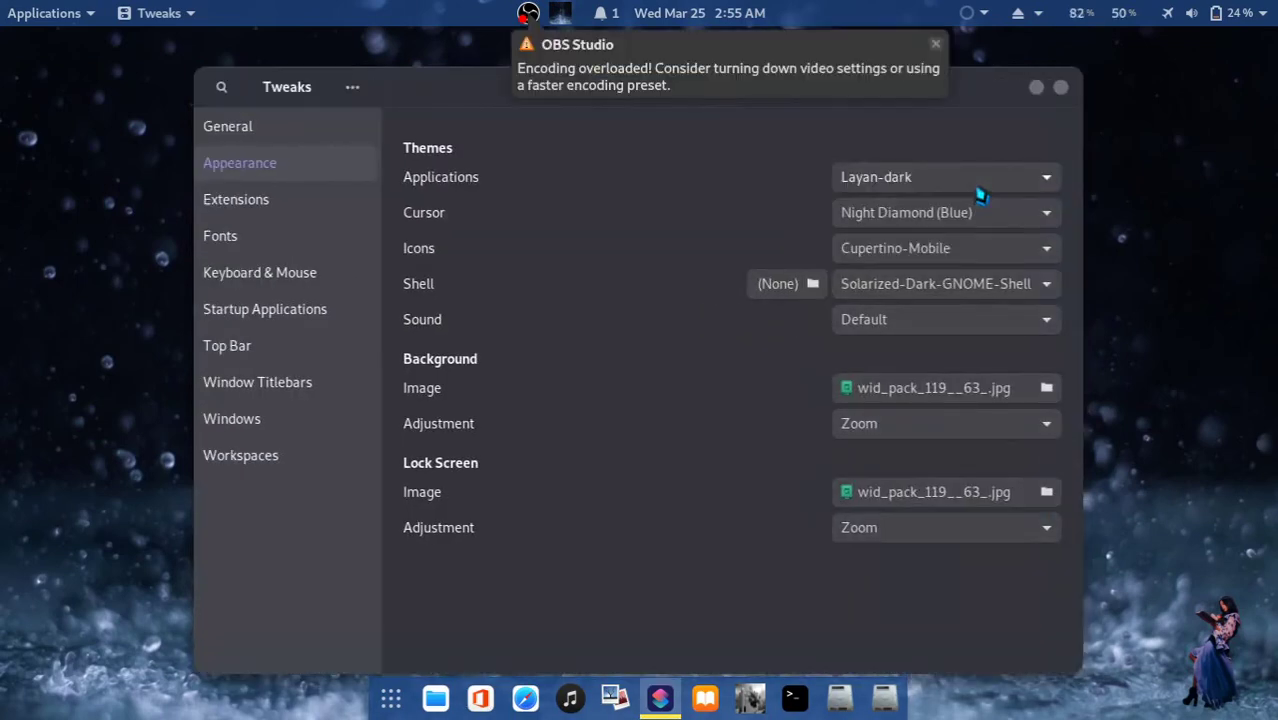
- Change the applications theme to Layan-light
left_click(979, 195)
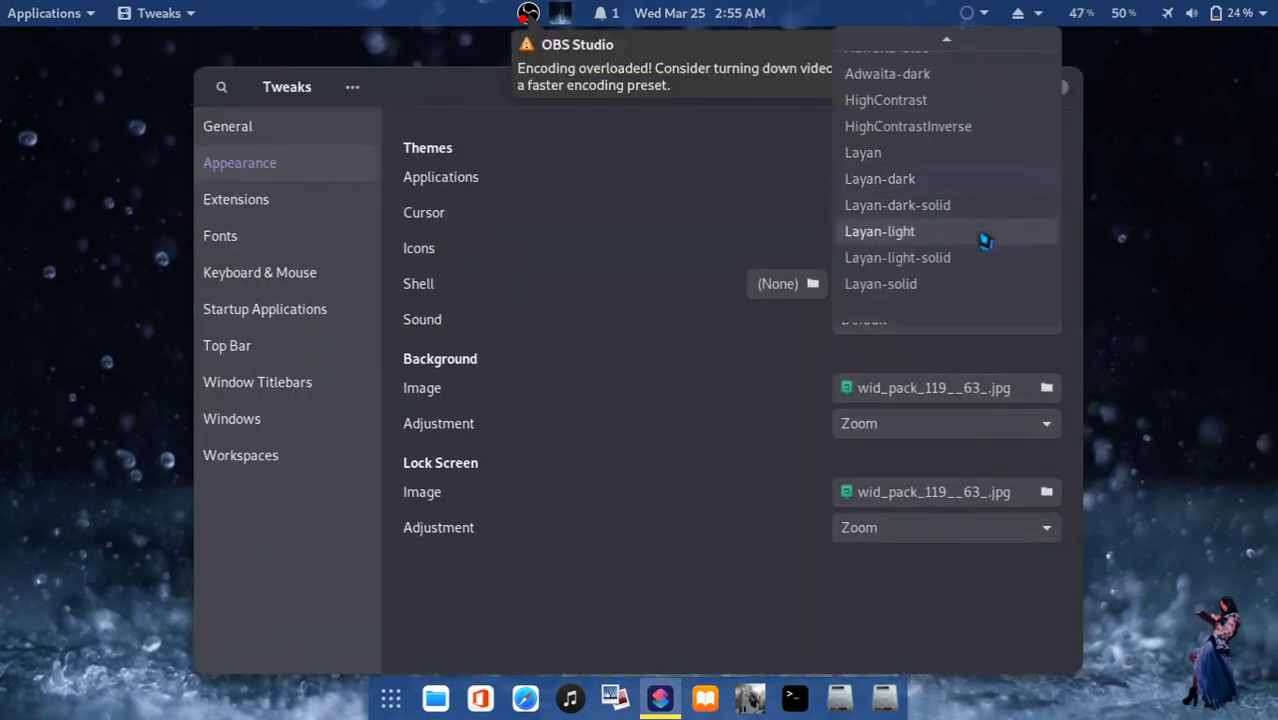
key("Escape")
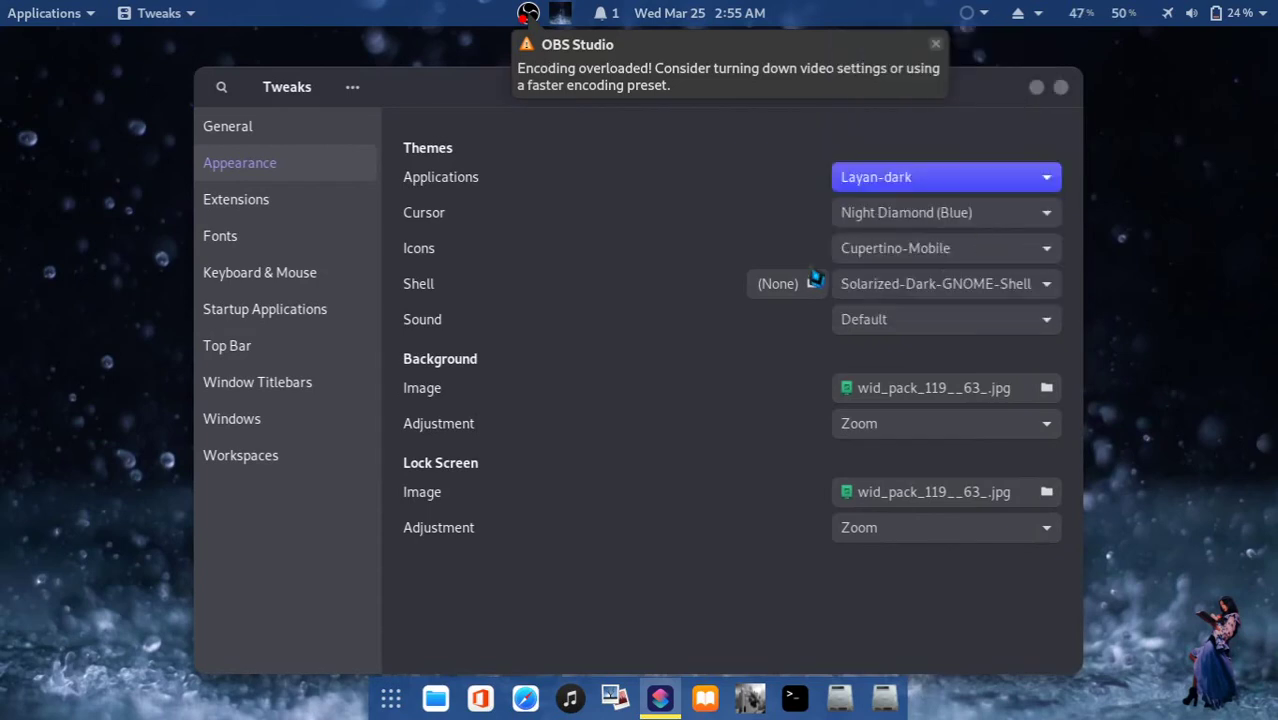
key("Down")
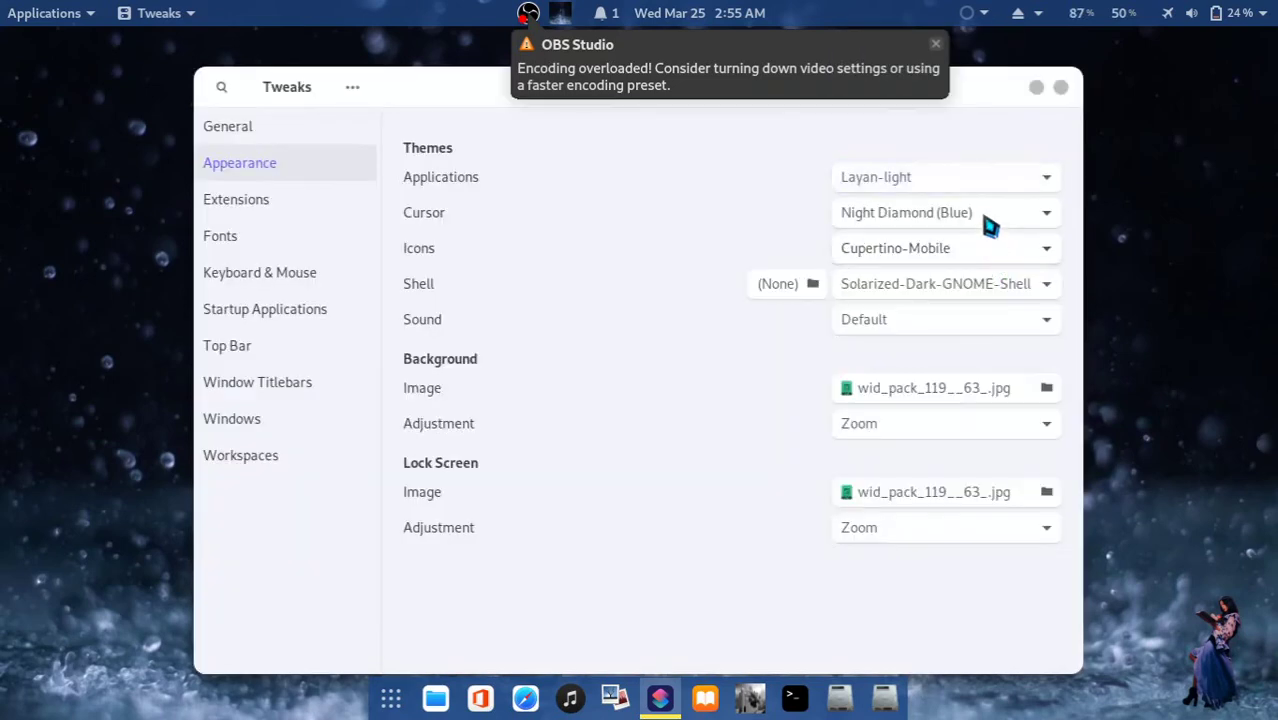
- Set the cursor theme to Oreo_blue_cursors (1) and select Cupertino-Mobile as the icon theme
left_click(988, 214)
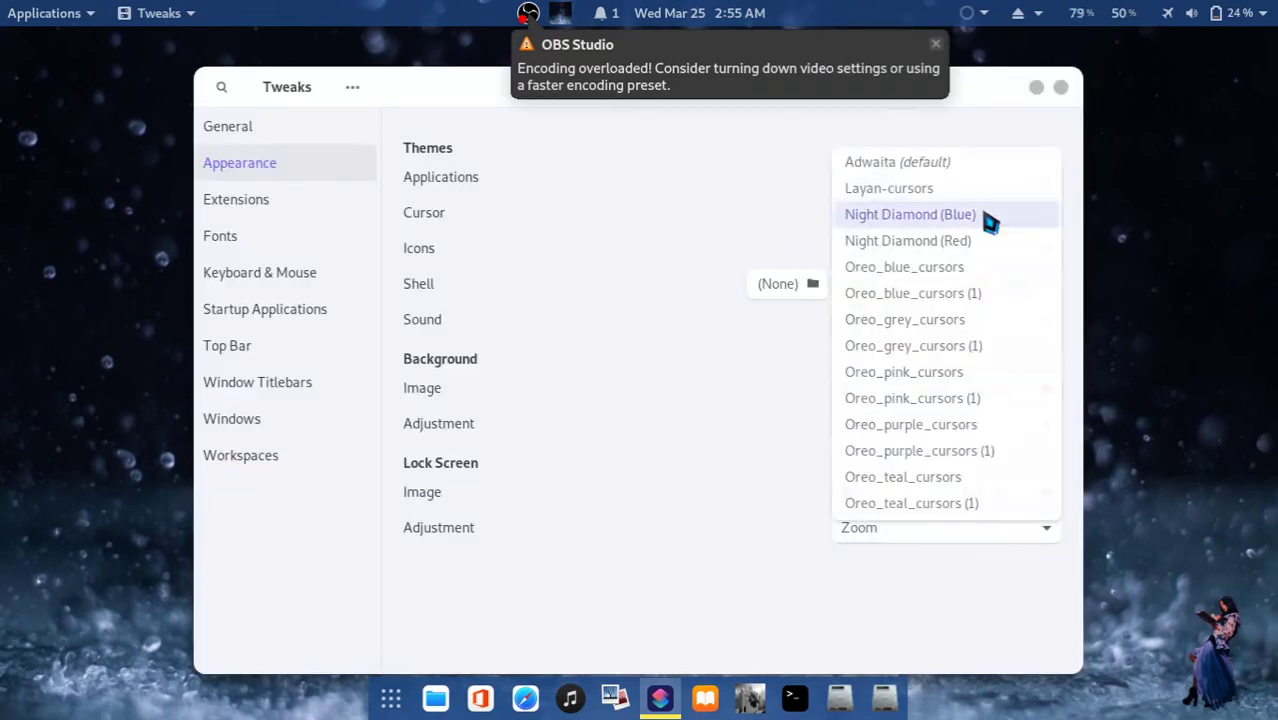
left_click(955, 296)
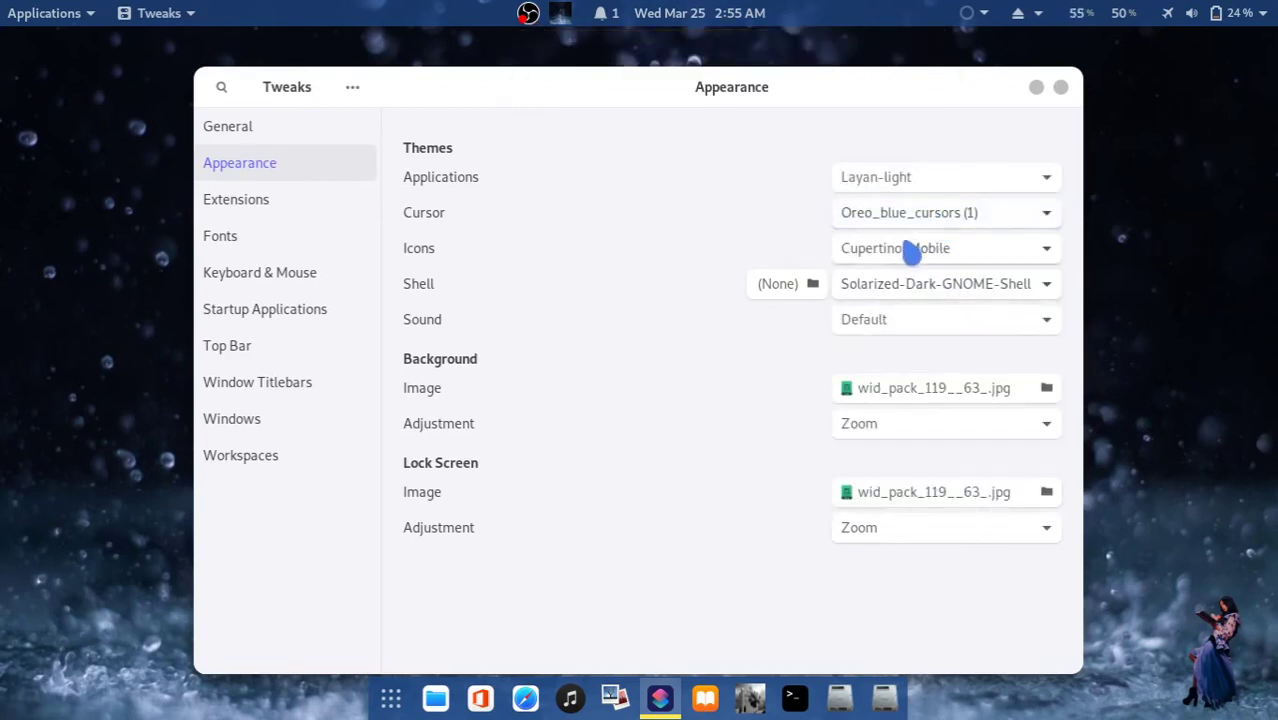
left_click(955, 252)
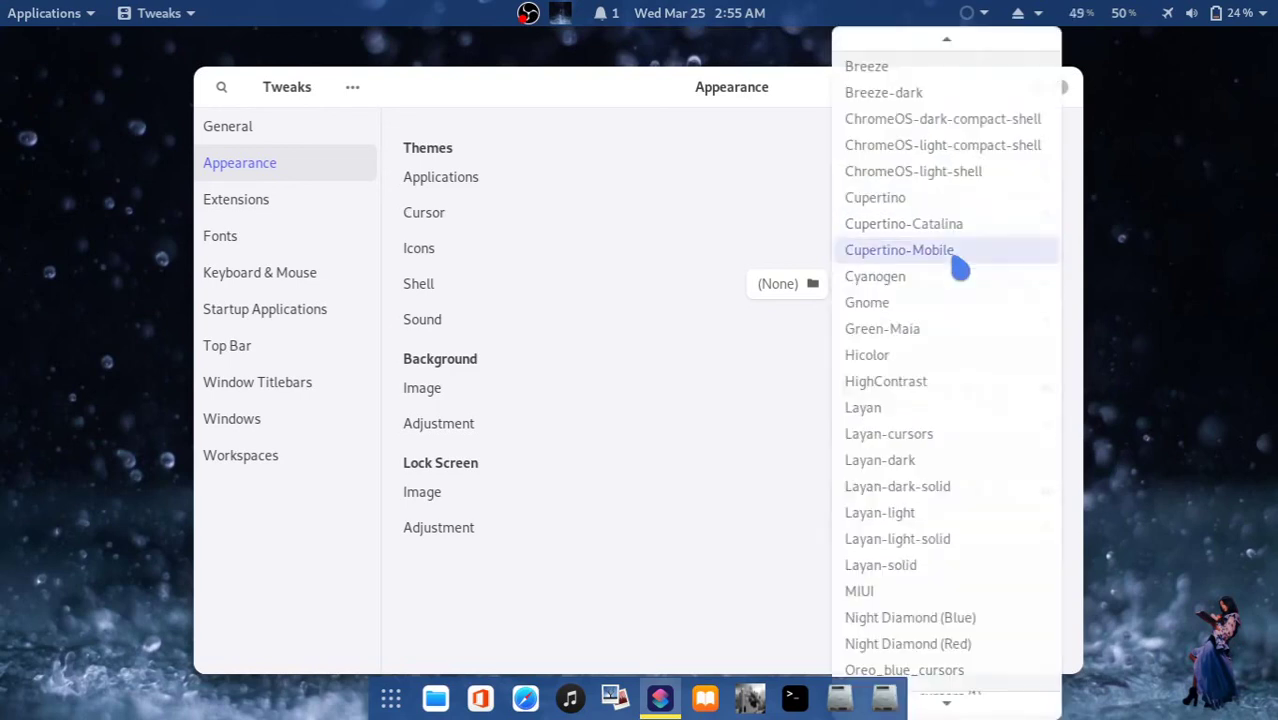
left_click(954, 259)
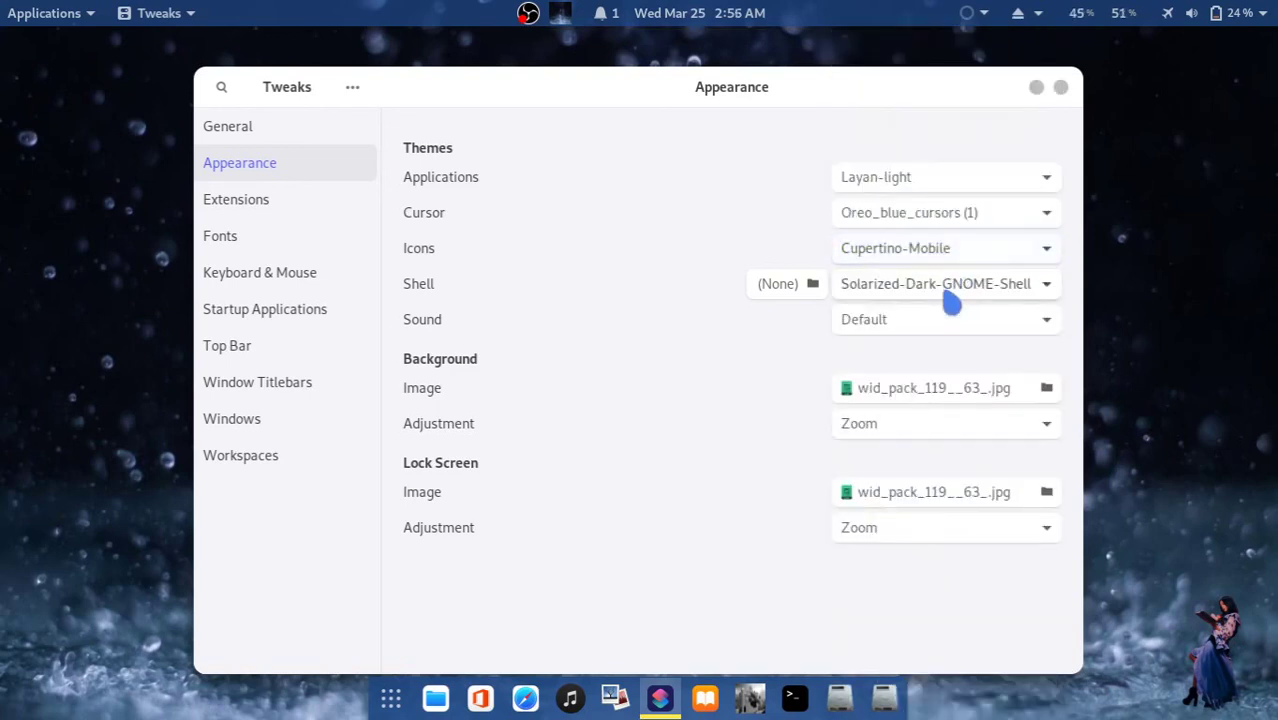
- Set the shell theme to ChromeOS-dark-compact-shell
left_click(975, 285)
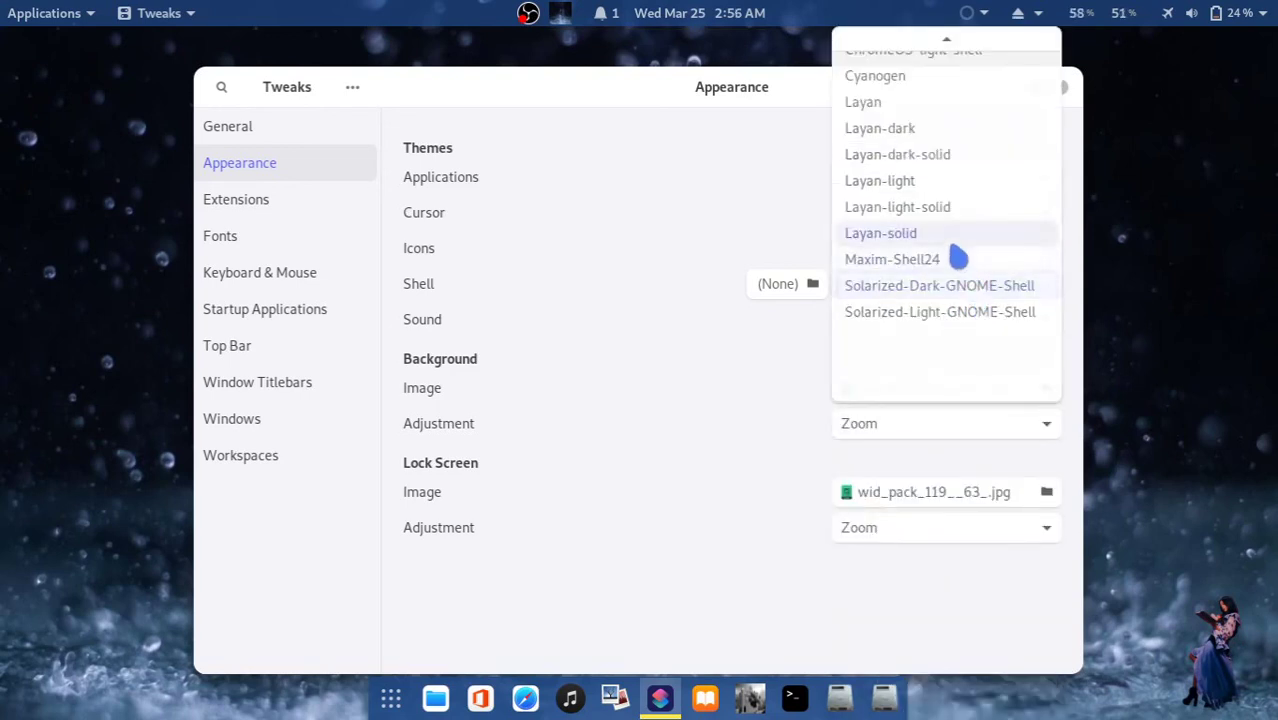
scroll(955, 258, "up", 2)
scroll(955, 132, "up", 1)
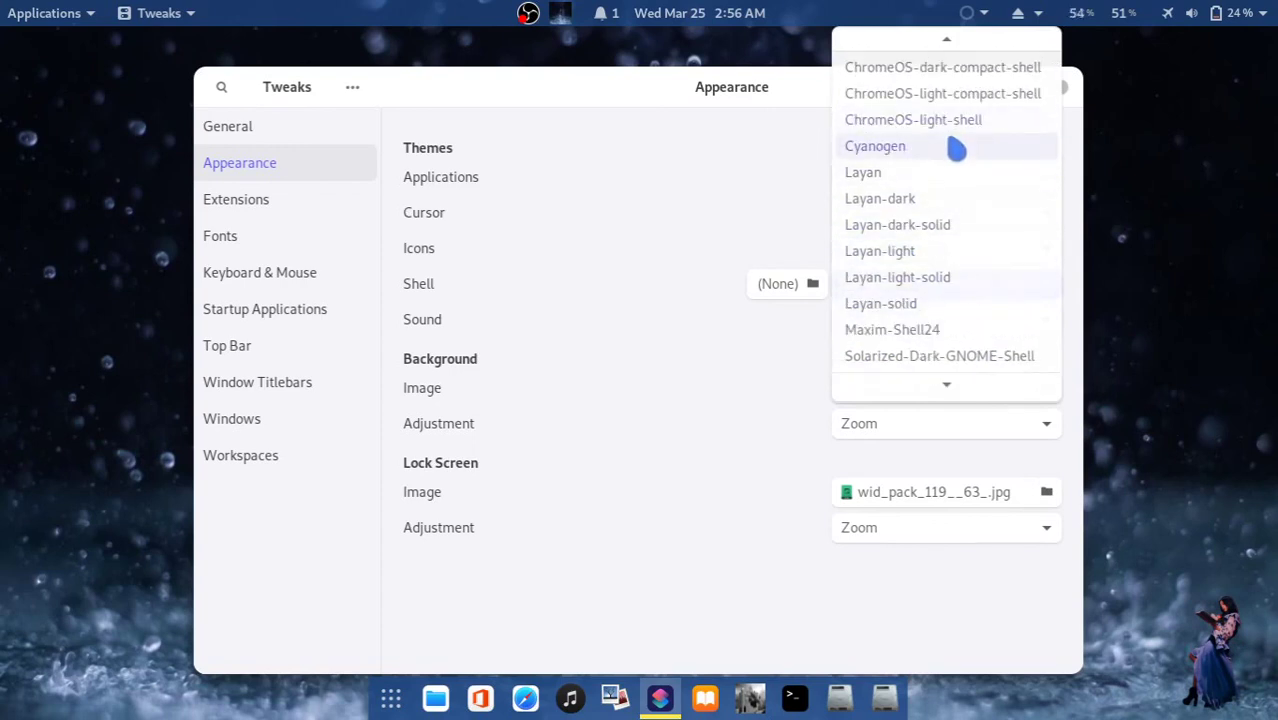
left_click(975, 75)
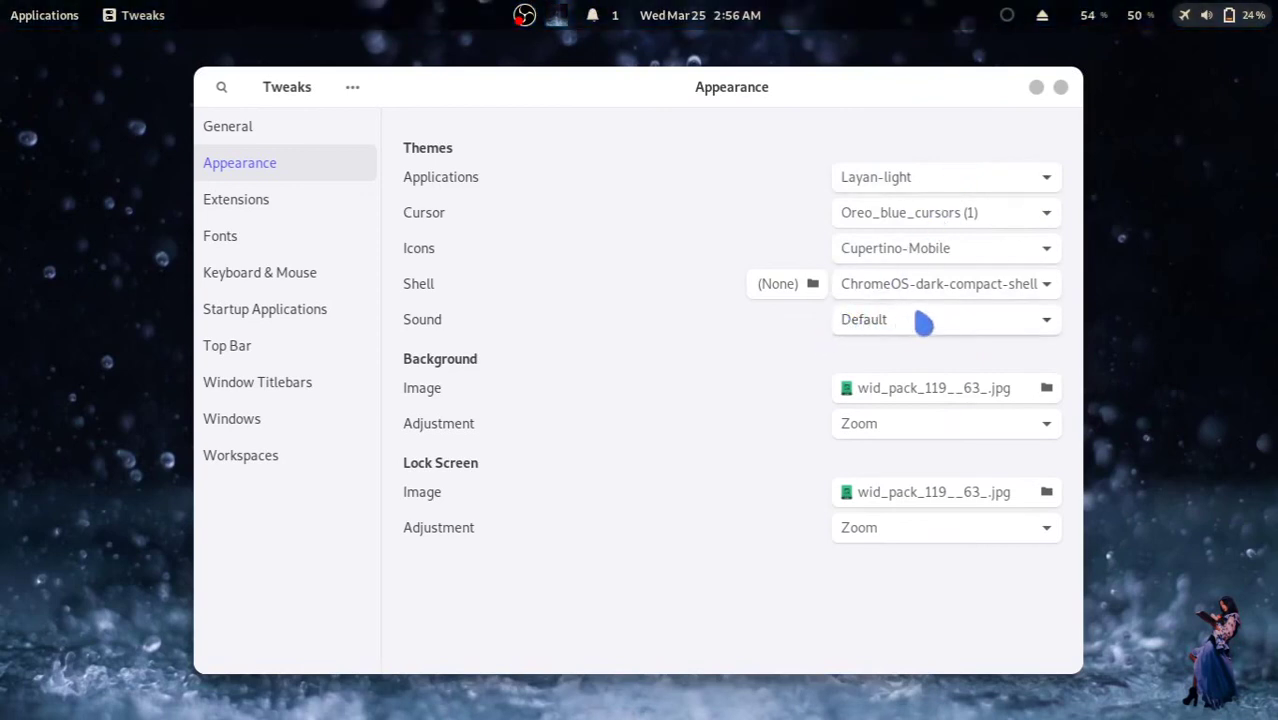
- In the Activities configurator extension's settings, set the hot corner threshold to 25 and turn on Override Shell Theme
left_click(287, 204)
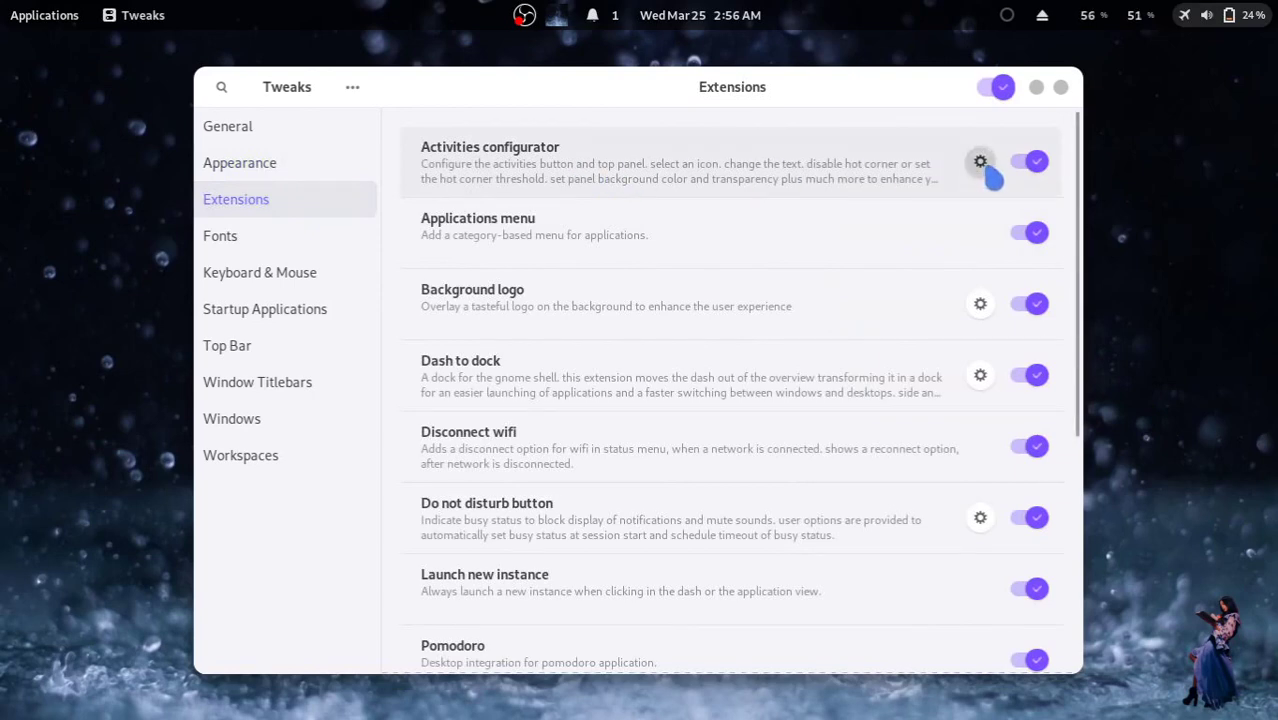
left_click(982, 164)
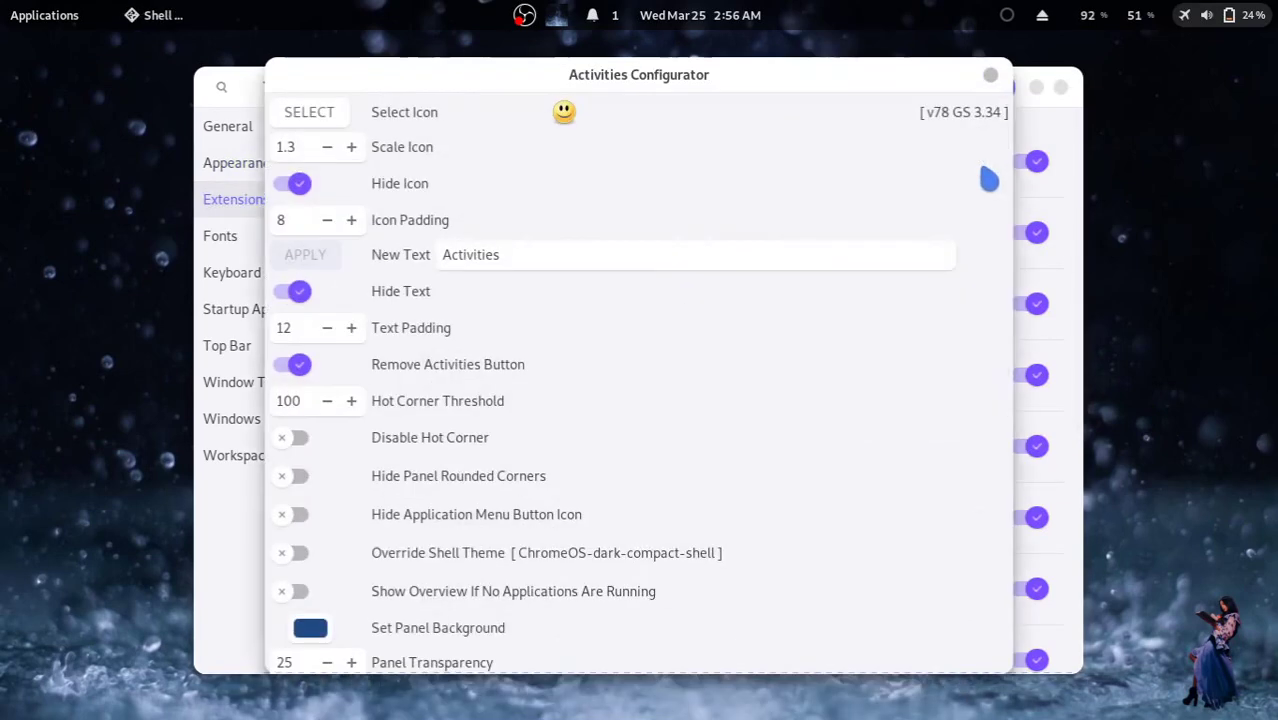
scroll(362, 405, "down", 3)
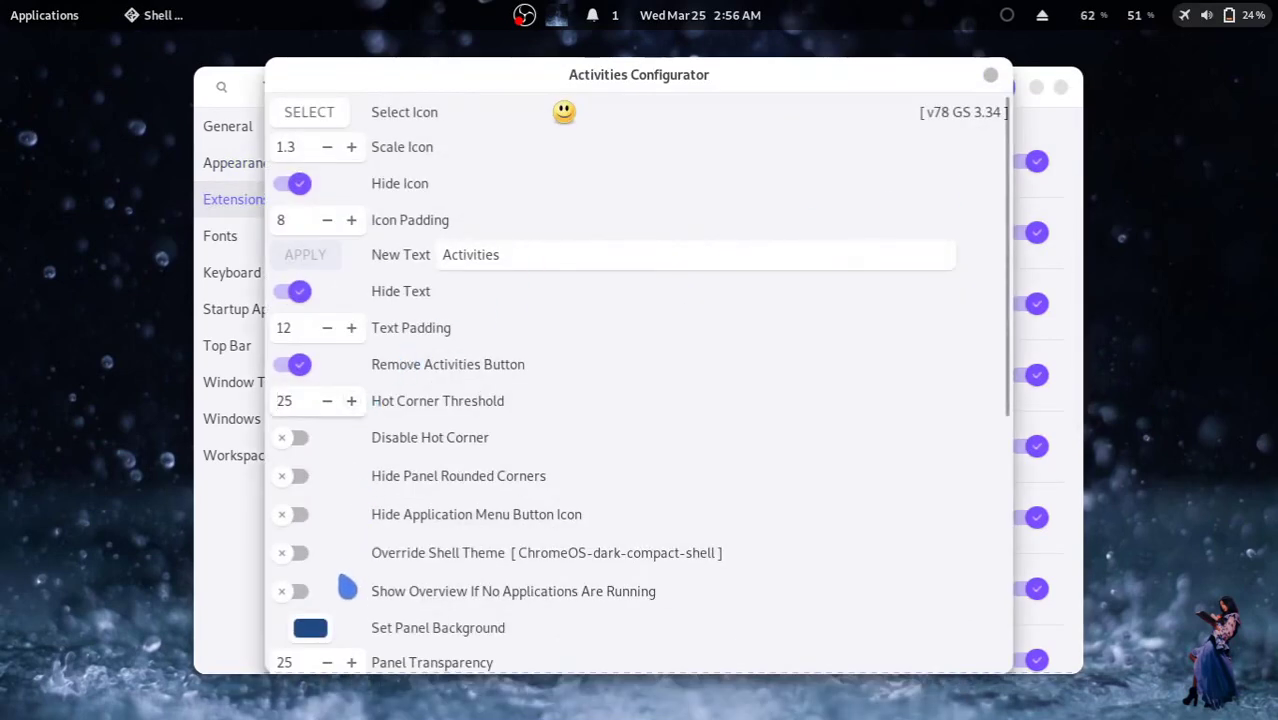
left_click(305, 558)
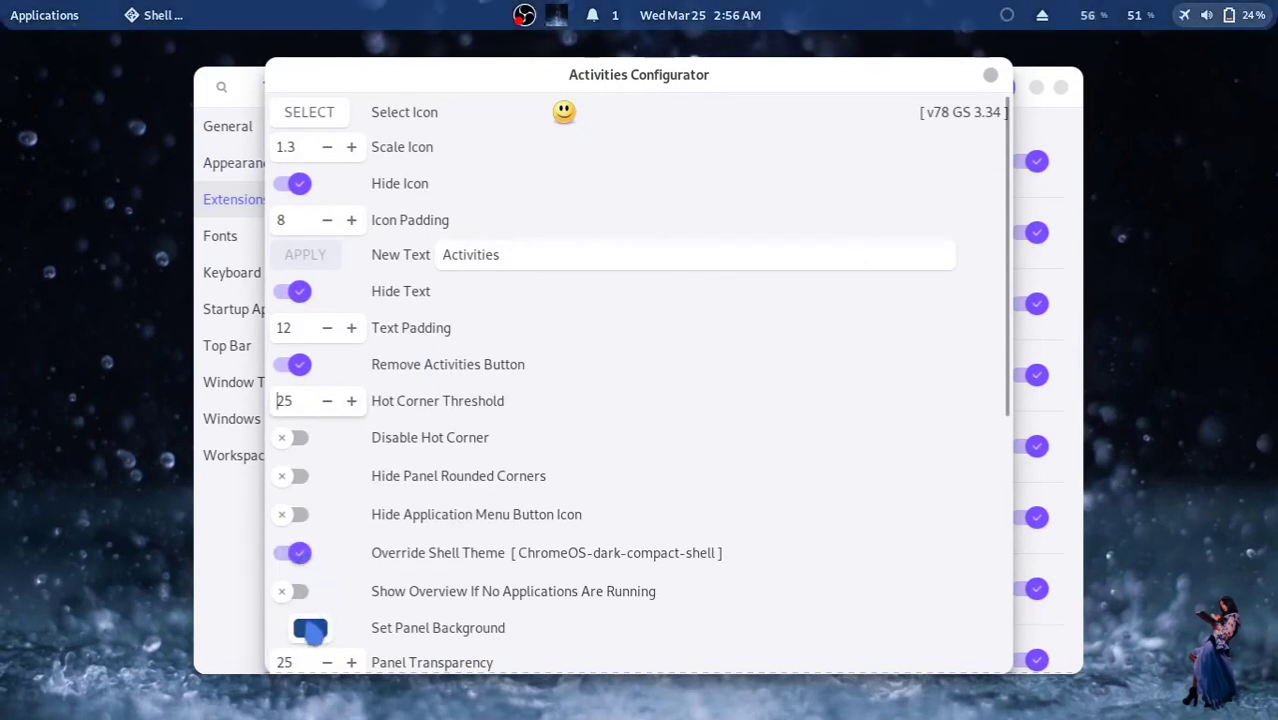
- Set the panel background to the medium blue swatch and the panel transparency to 22, then close the Activities Configurator settings
left_click(311, 630)
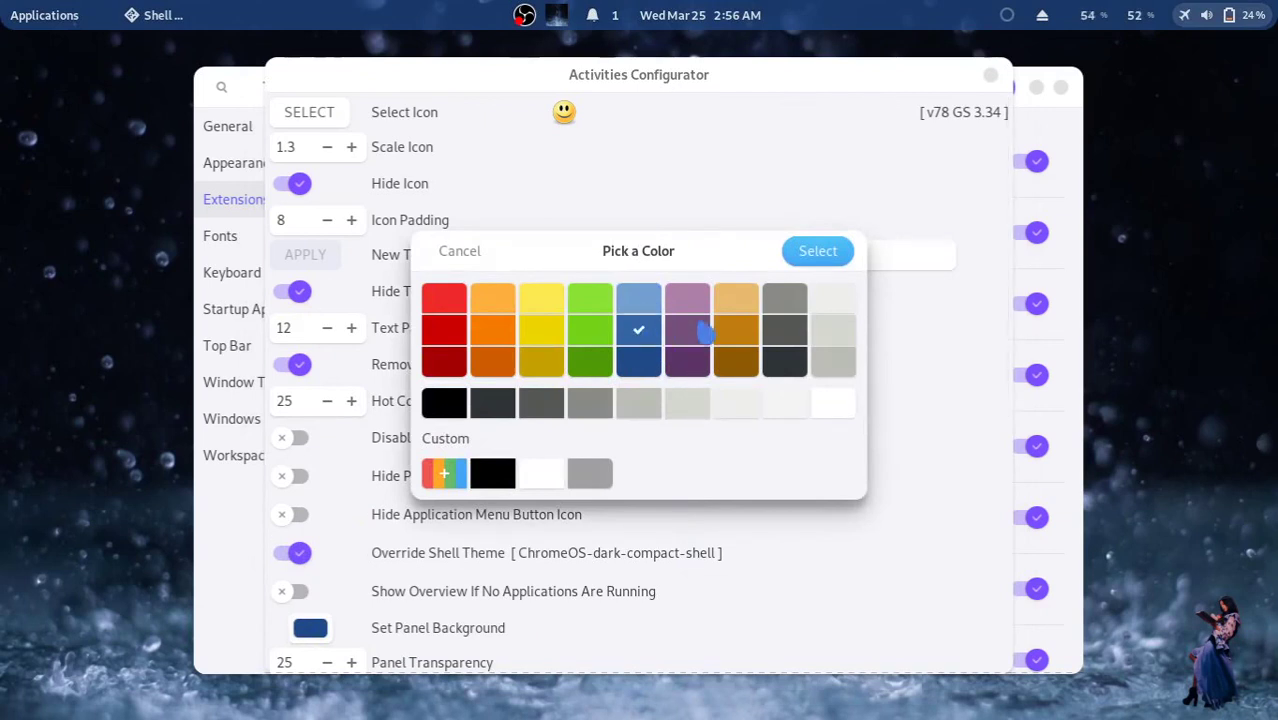
left_click(816, 255)
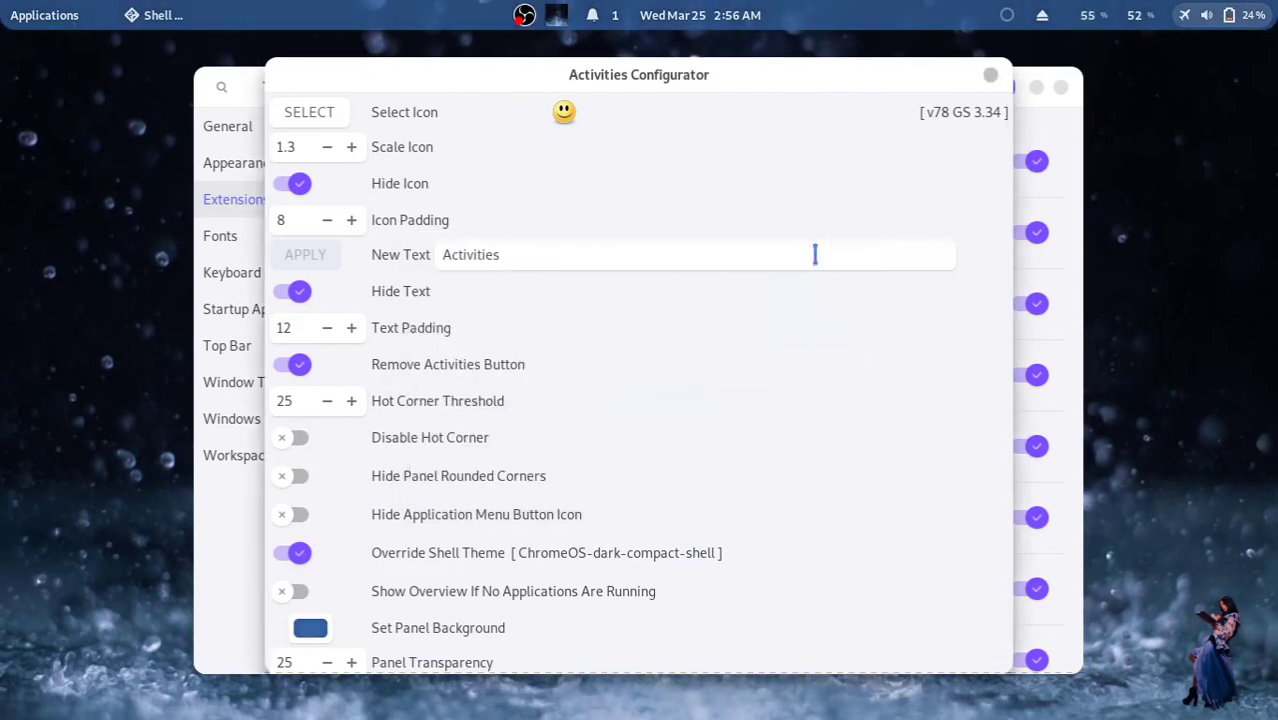
scroll(342, 593, "down", 4)
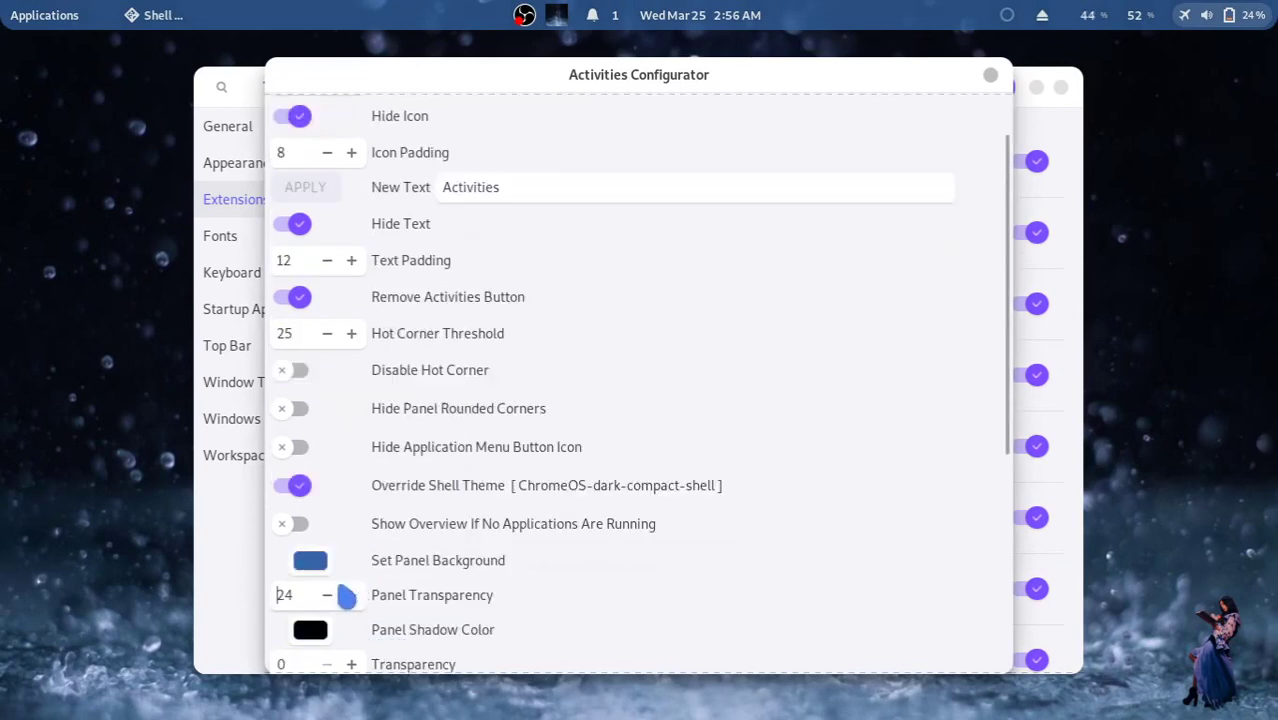
scroll(315, 622, "down", 5)
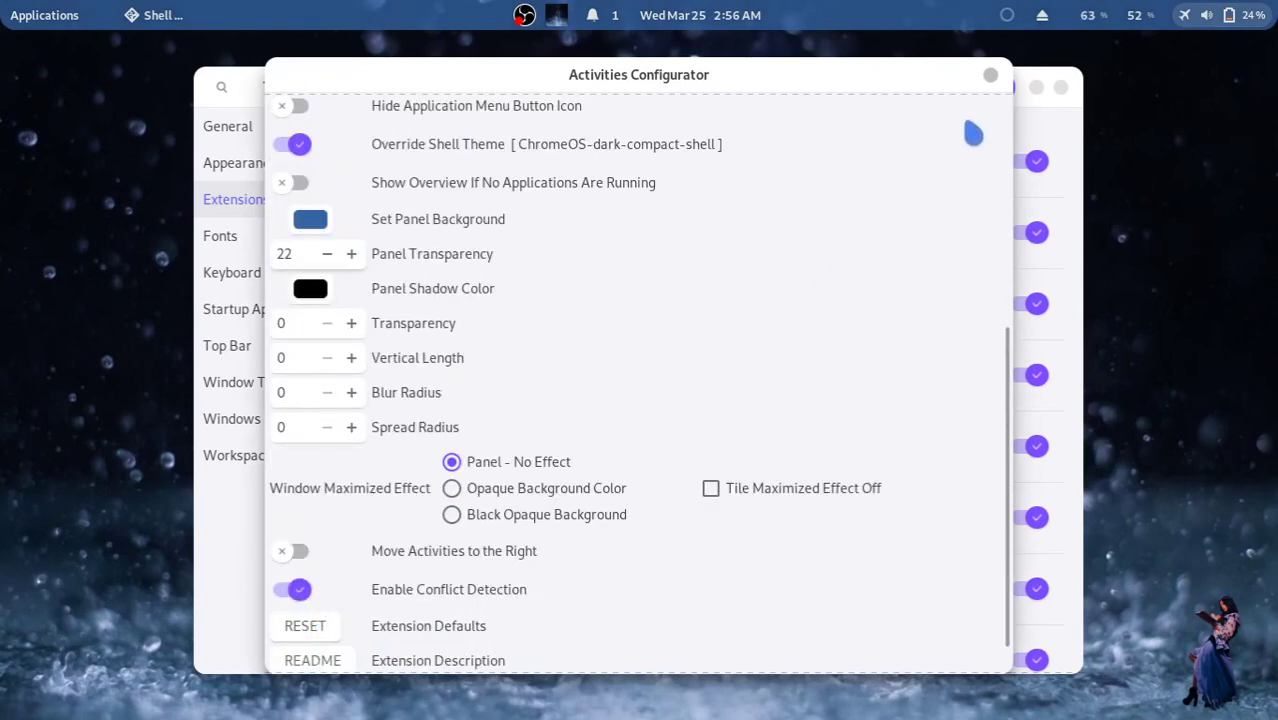
left_click(995, 80)
- Set the Dash to Dock extension's dash color to the medium blue swatch and close its settings
scroll(642, 367, "down", 6)
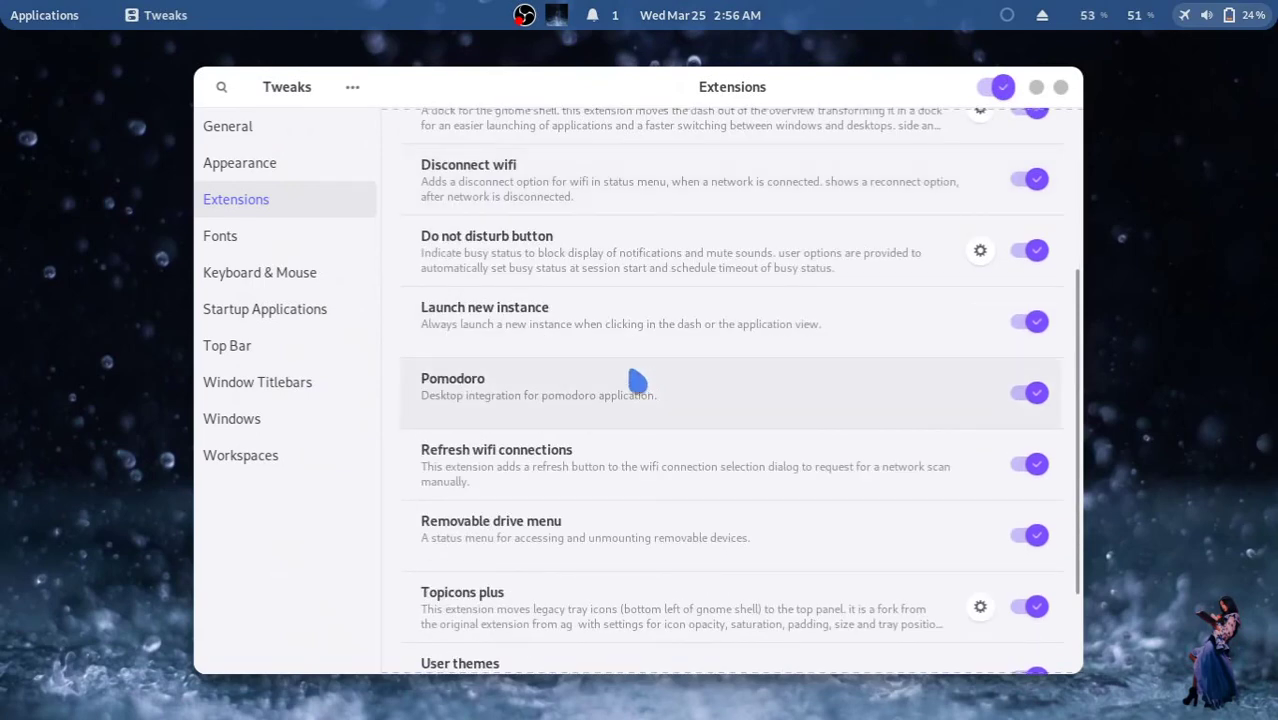
scroll(635, 378, "up", 1)
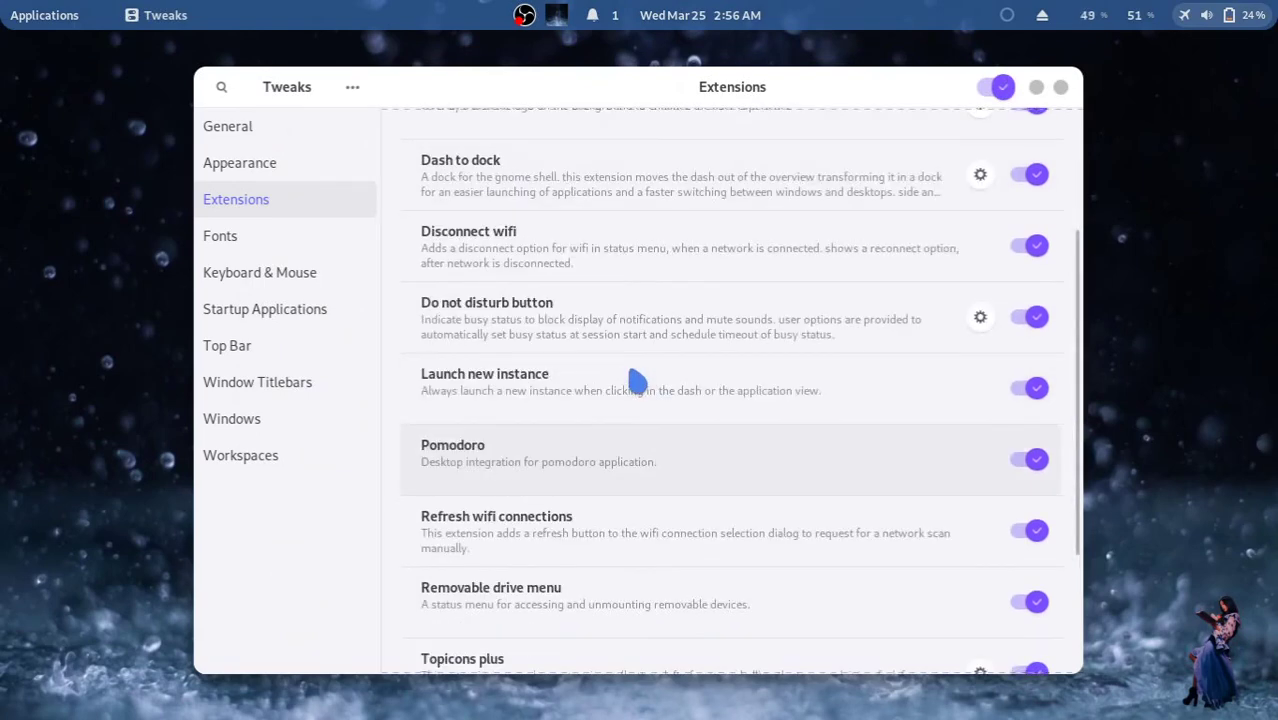
left_click(980, 175)
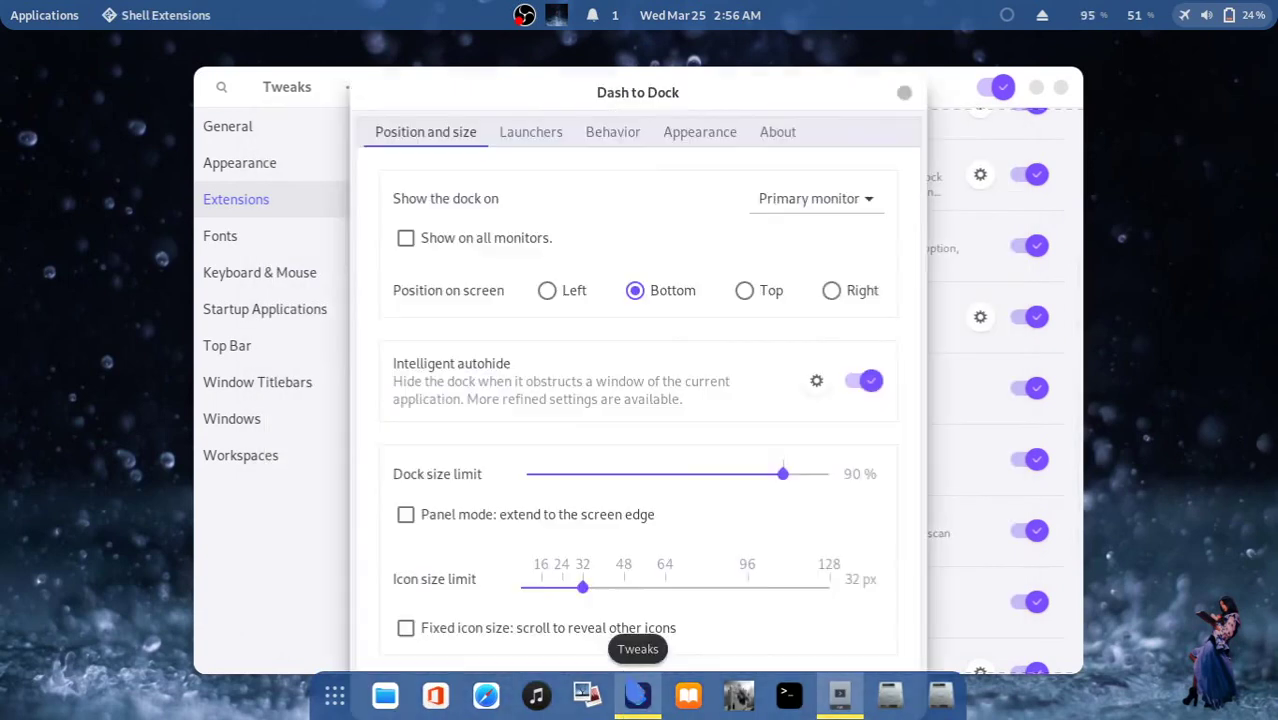
left_click(712, 145)
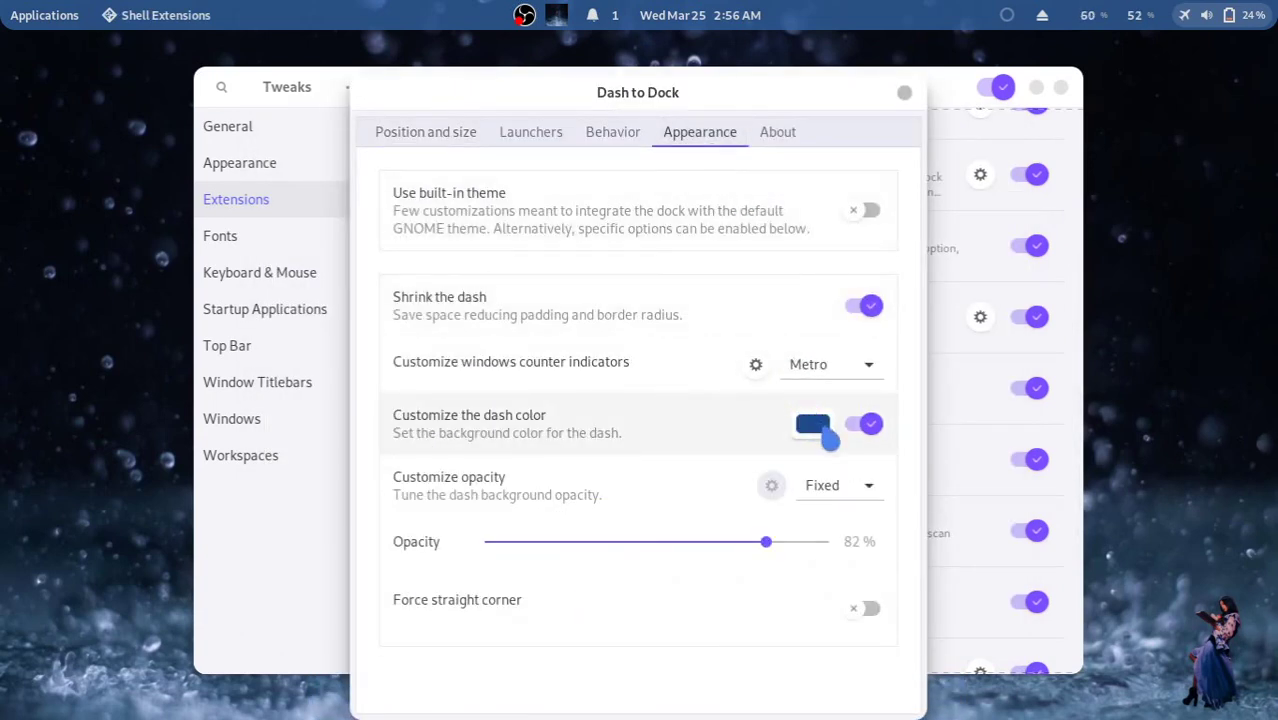
left_click(813, 424)
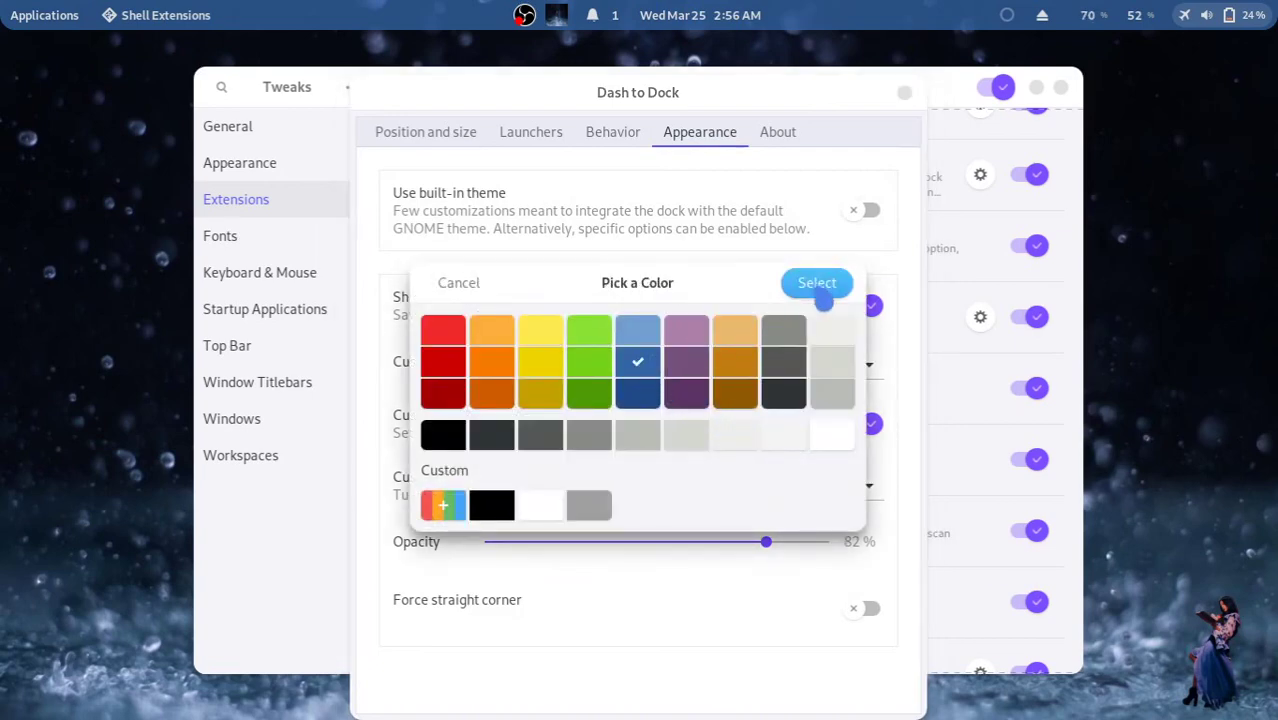
left_click(822, 298)
left_click(905, 94)
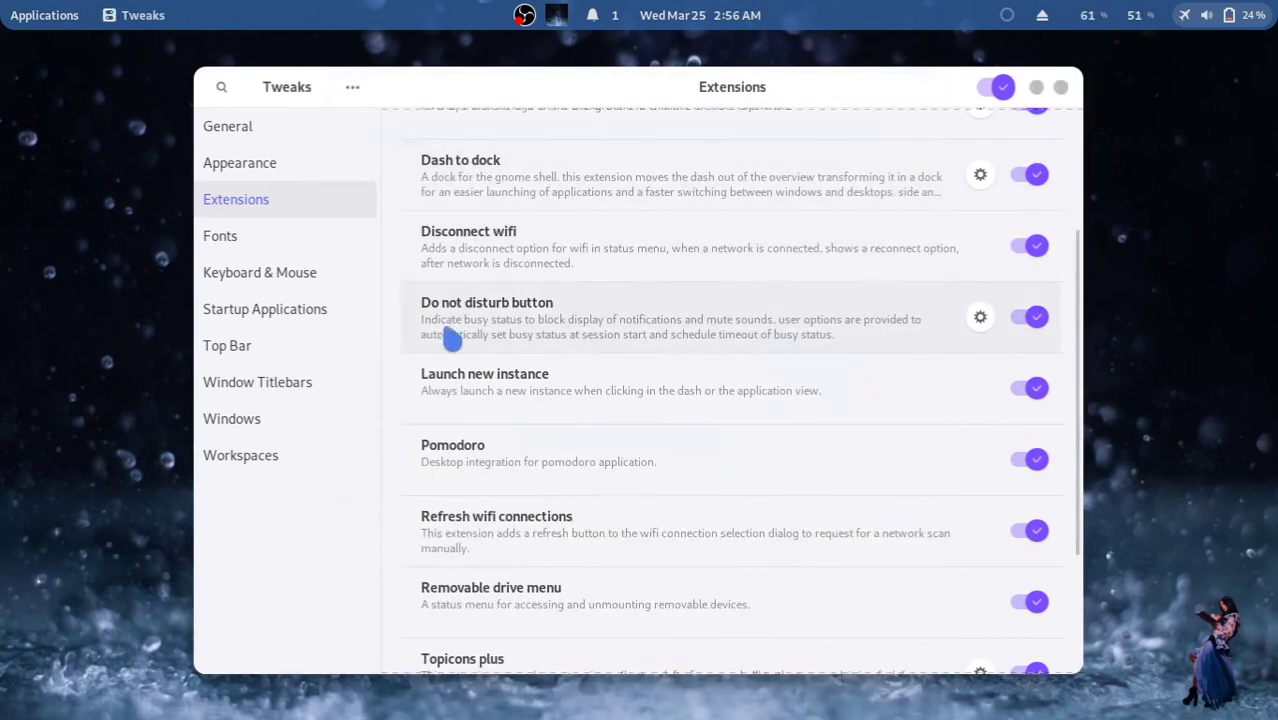
- Close Tweaks and open the OBS Studio tray menu containing the recording controls
left_click(1062, 90)
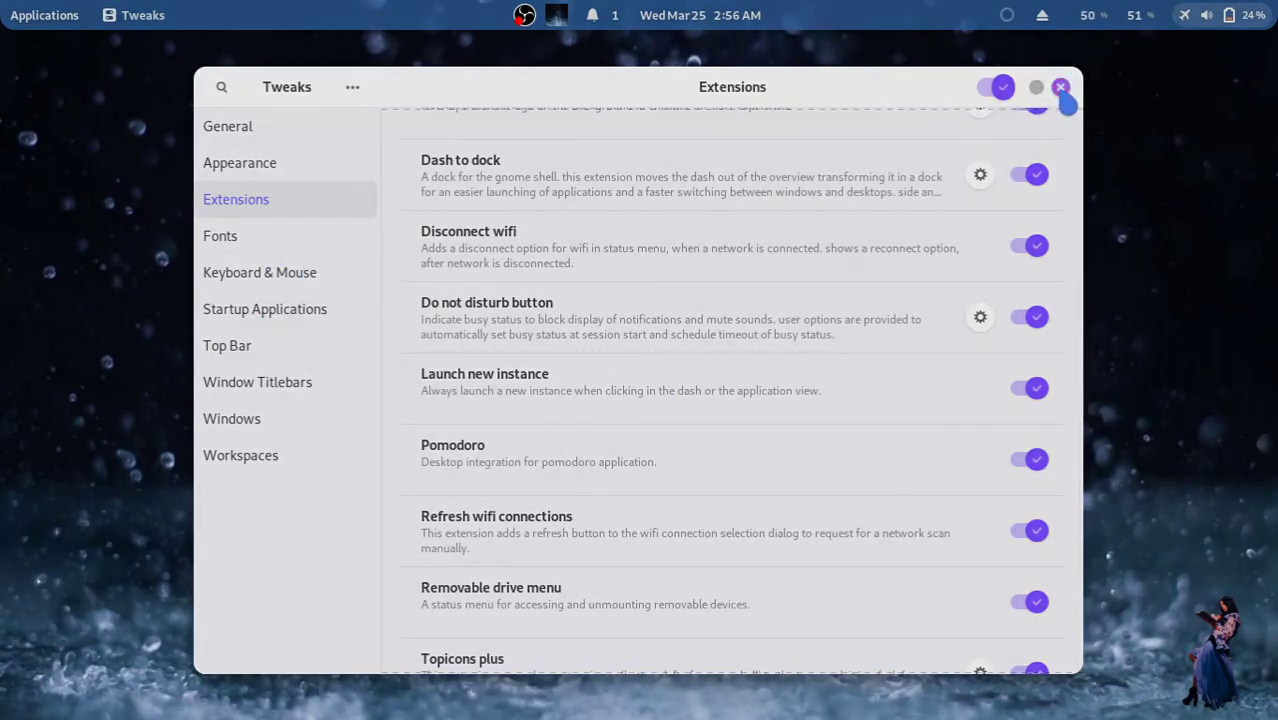
left_click(525, 17)
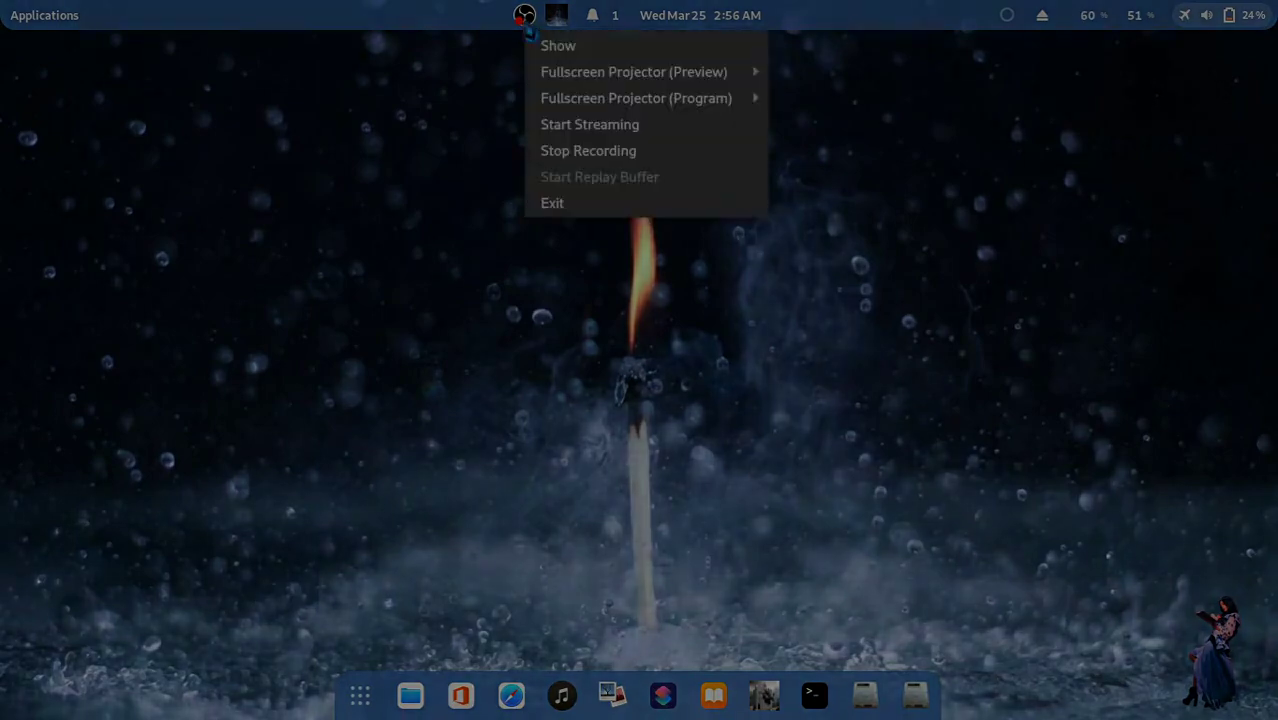